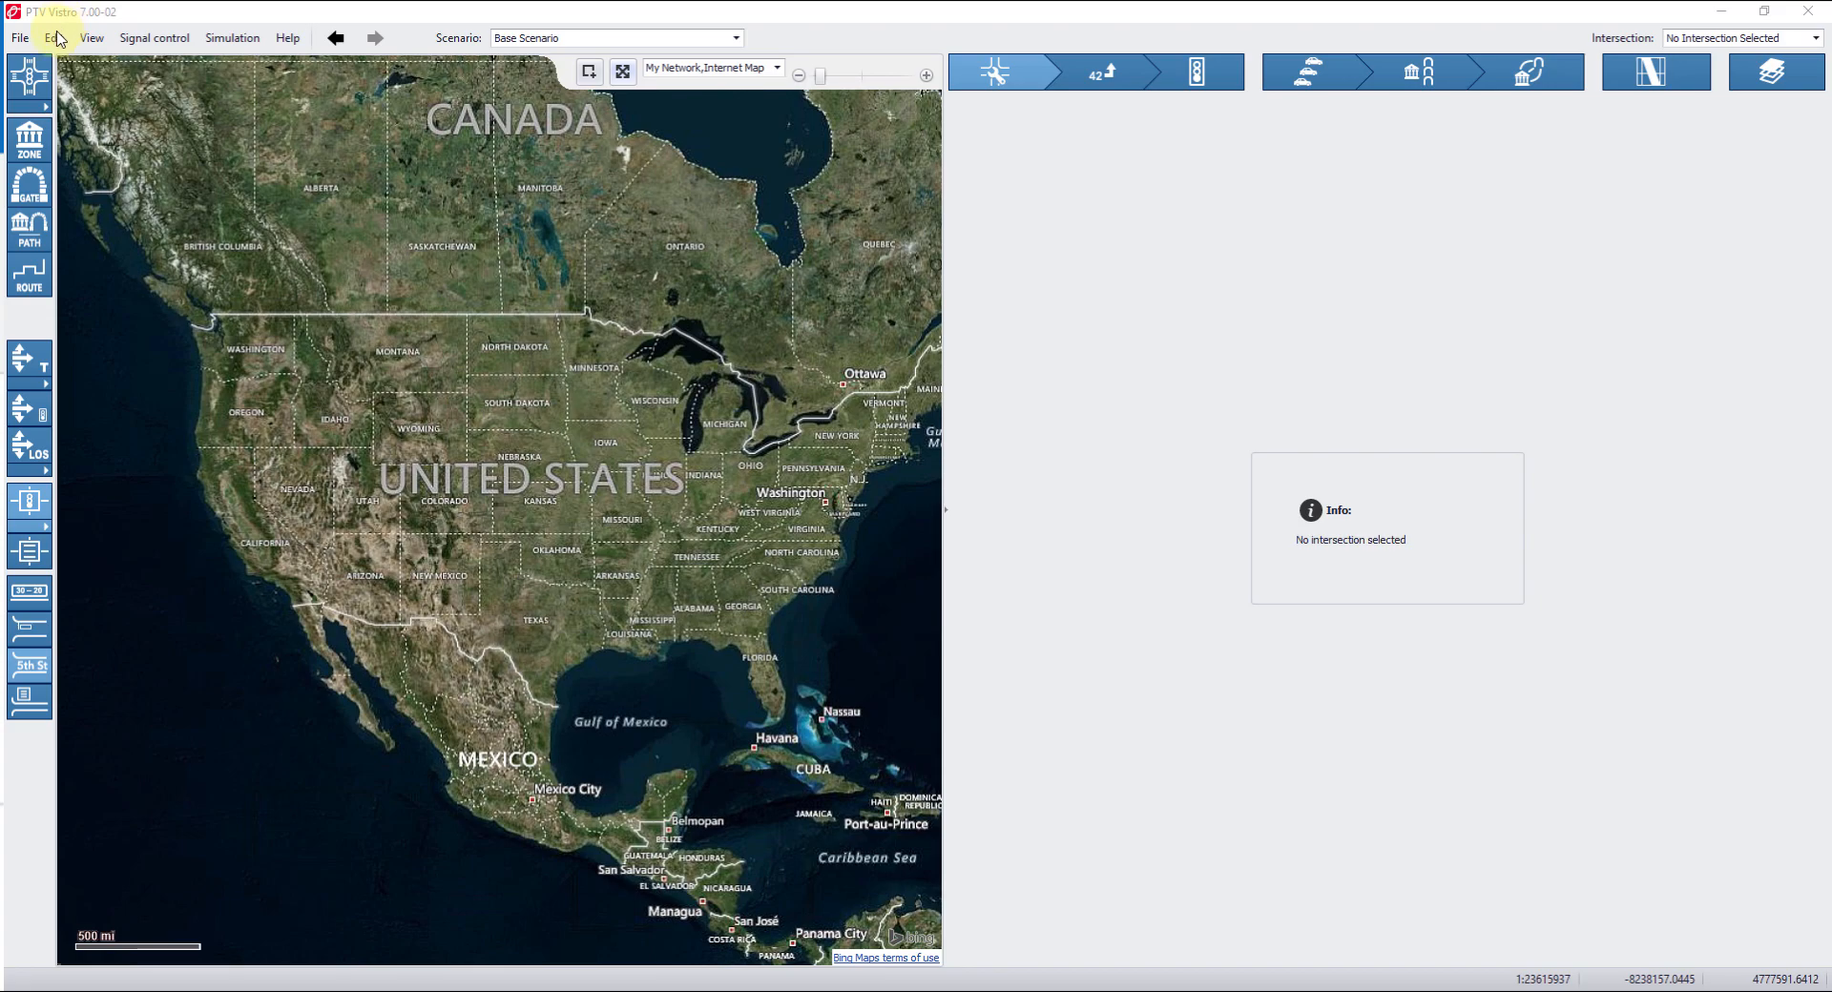
Add a new scenario to the project.
click(56, 38)
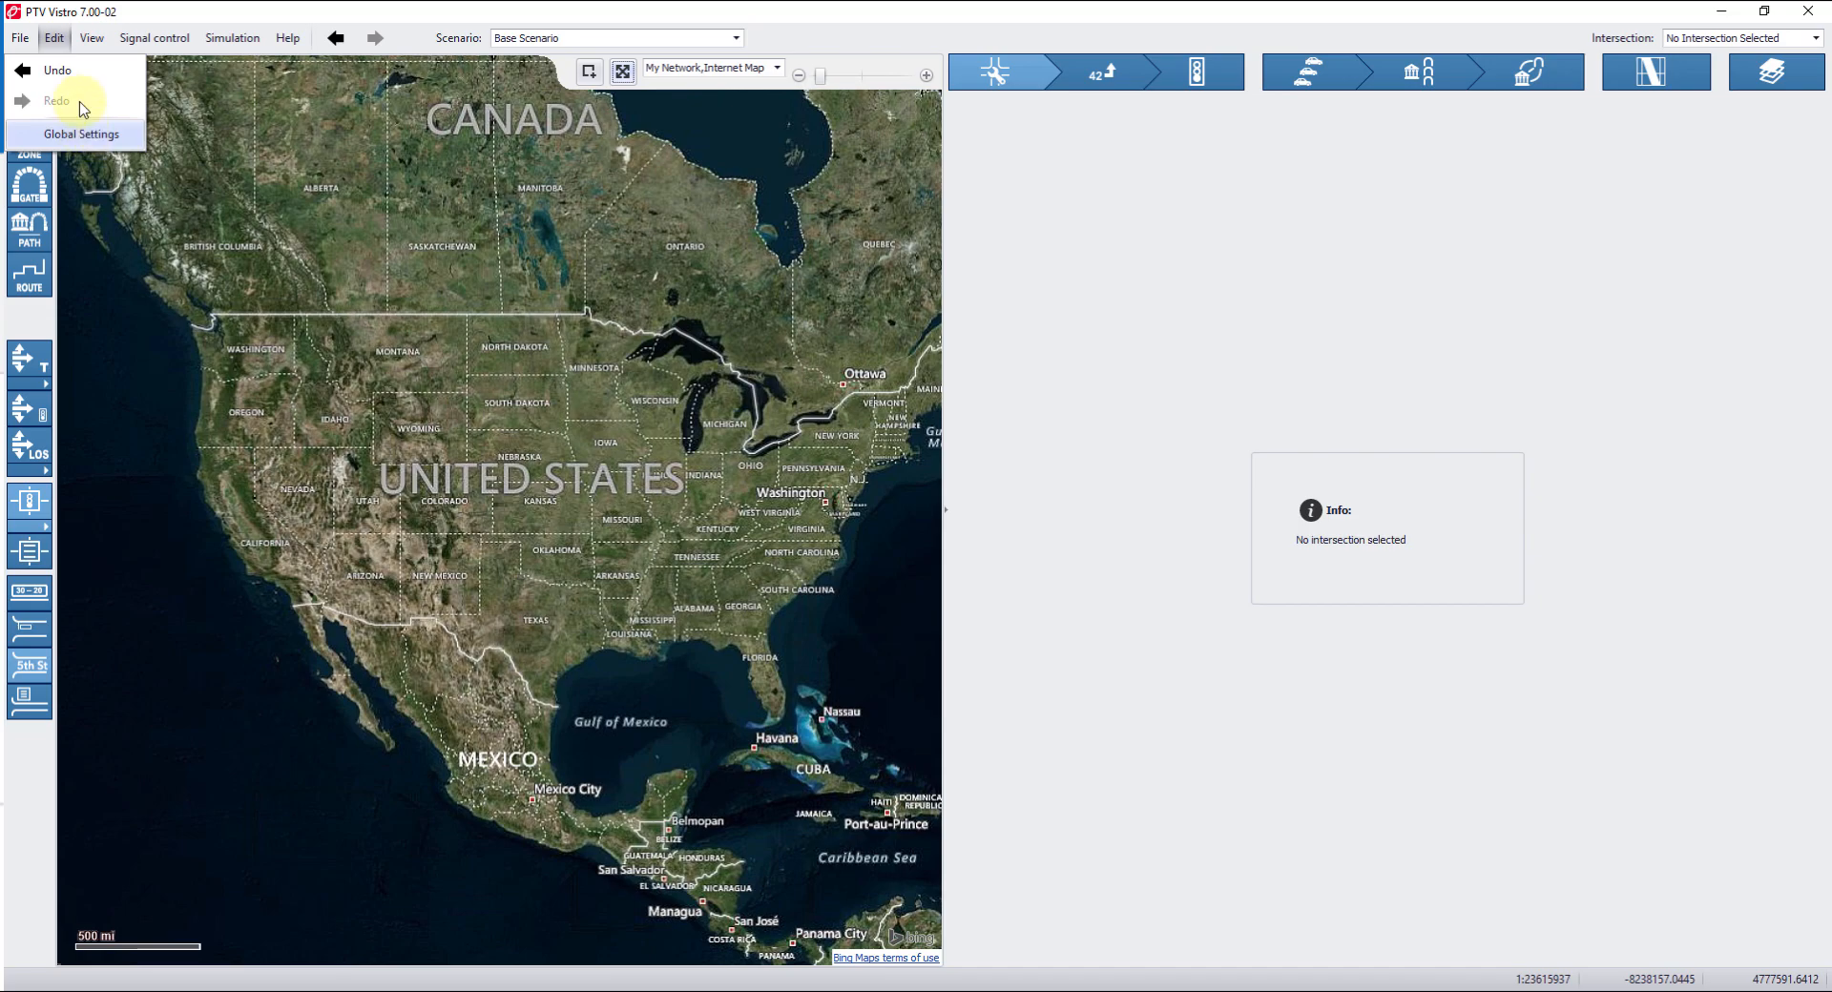
click(20, 37)
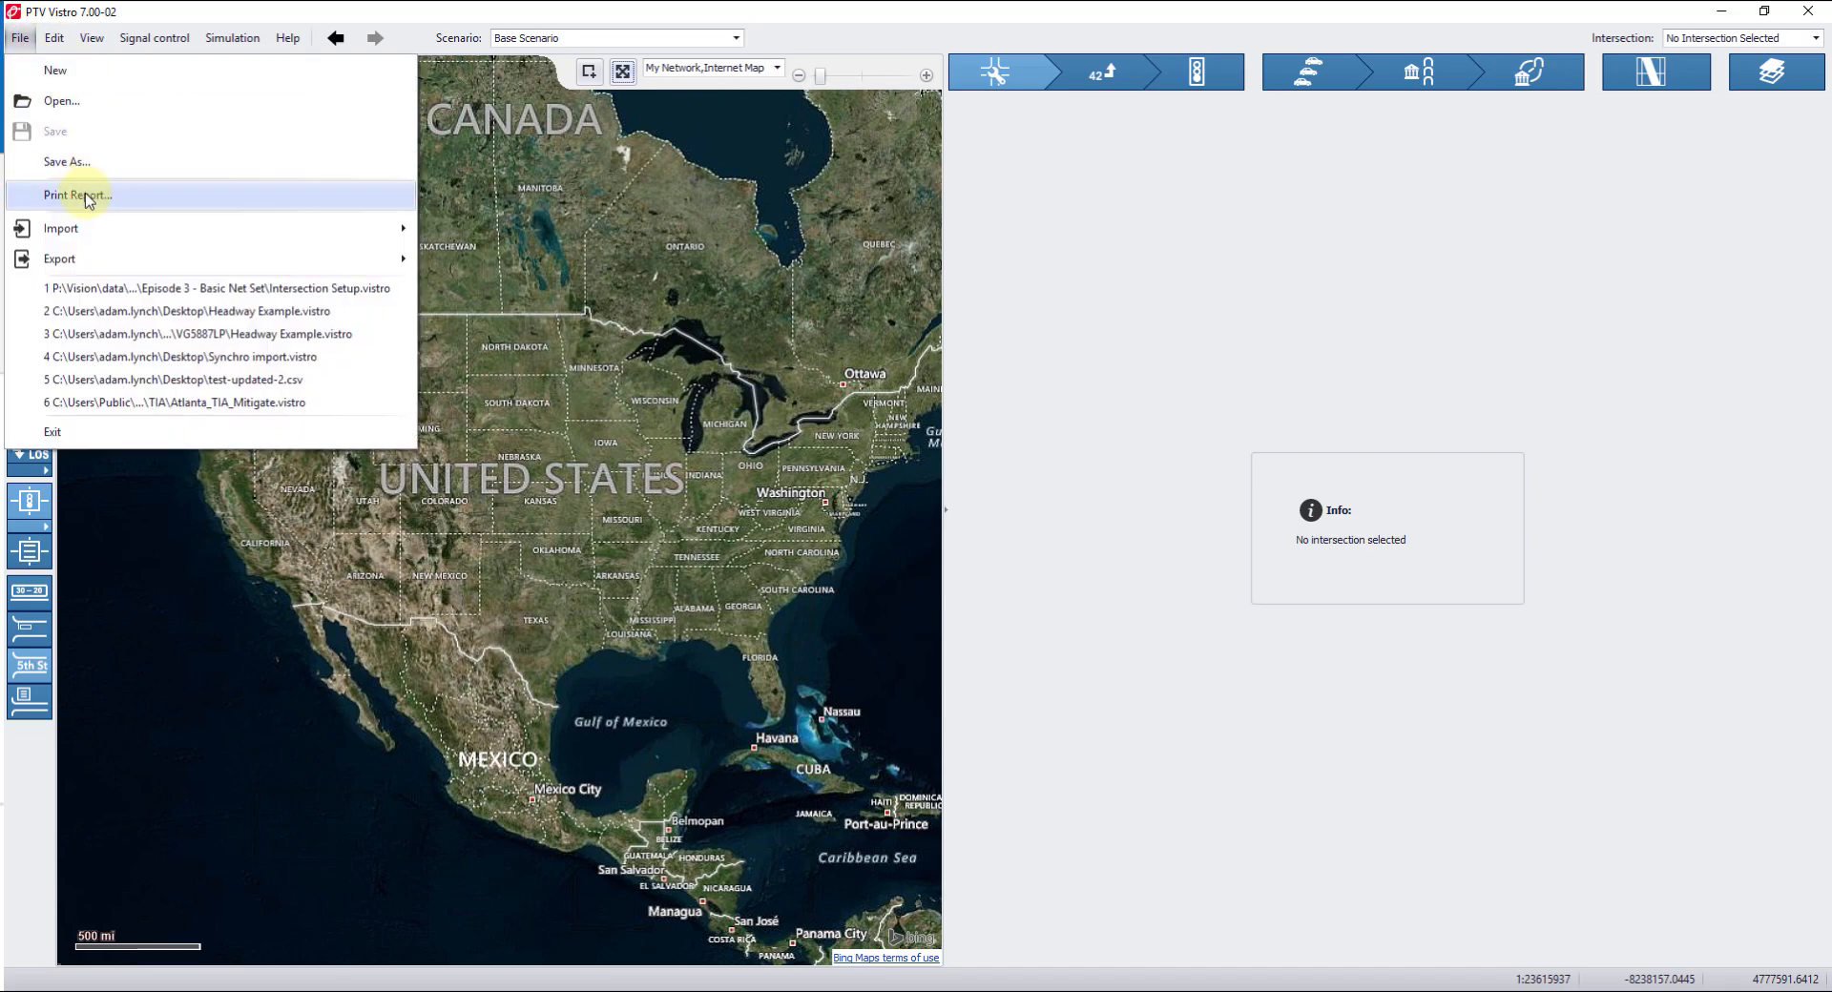
click(523, 11)
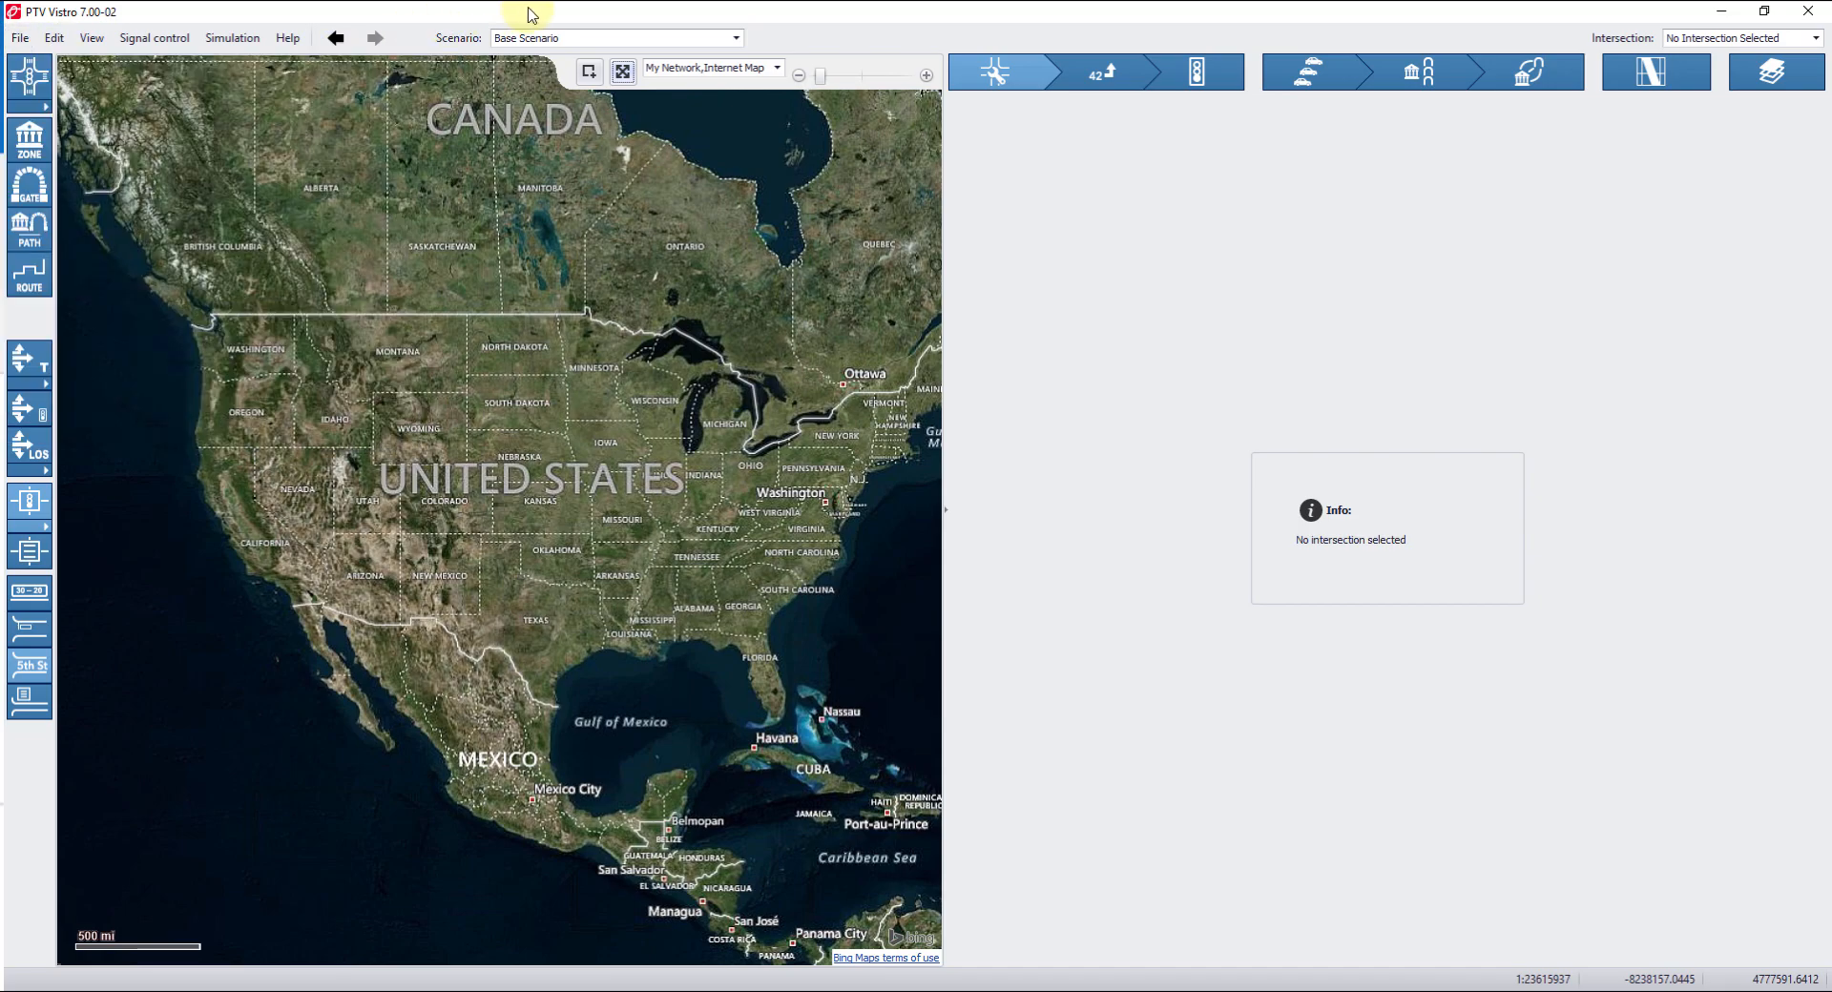
click(742, 38)
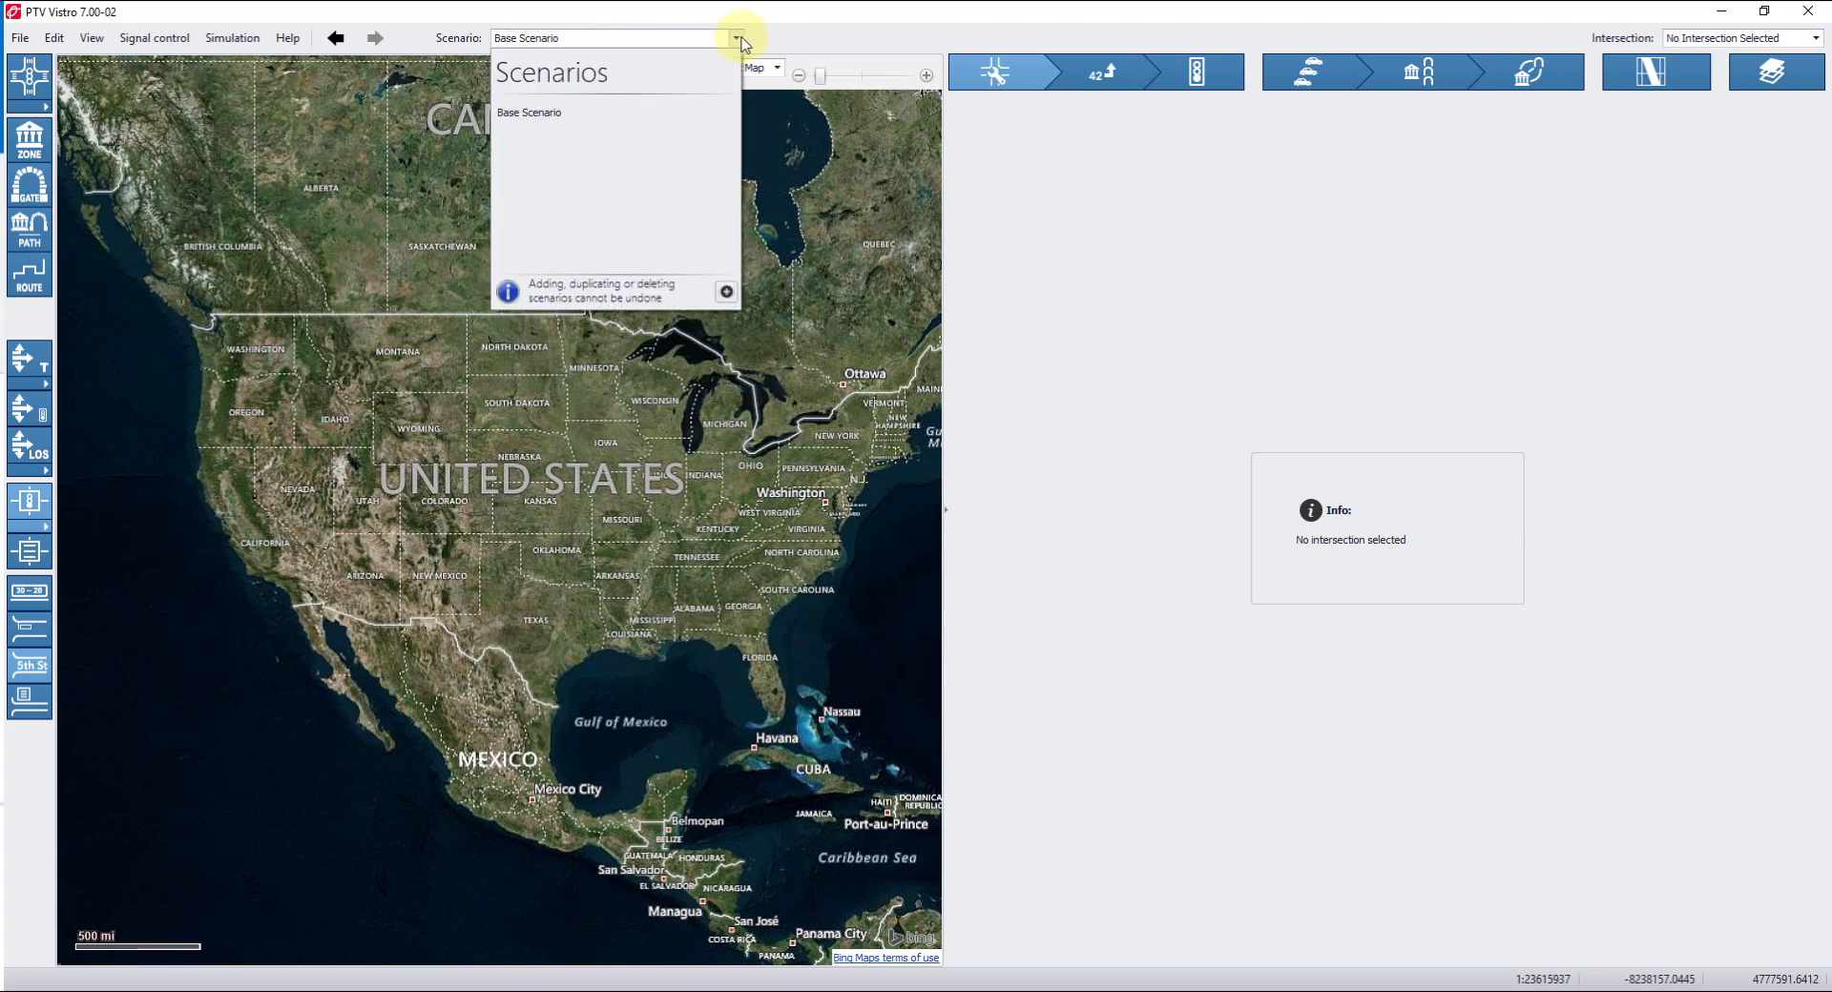
click(727, 293)
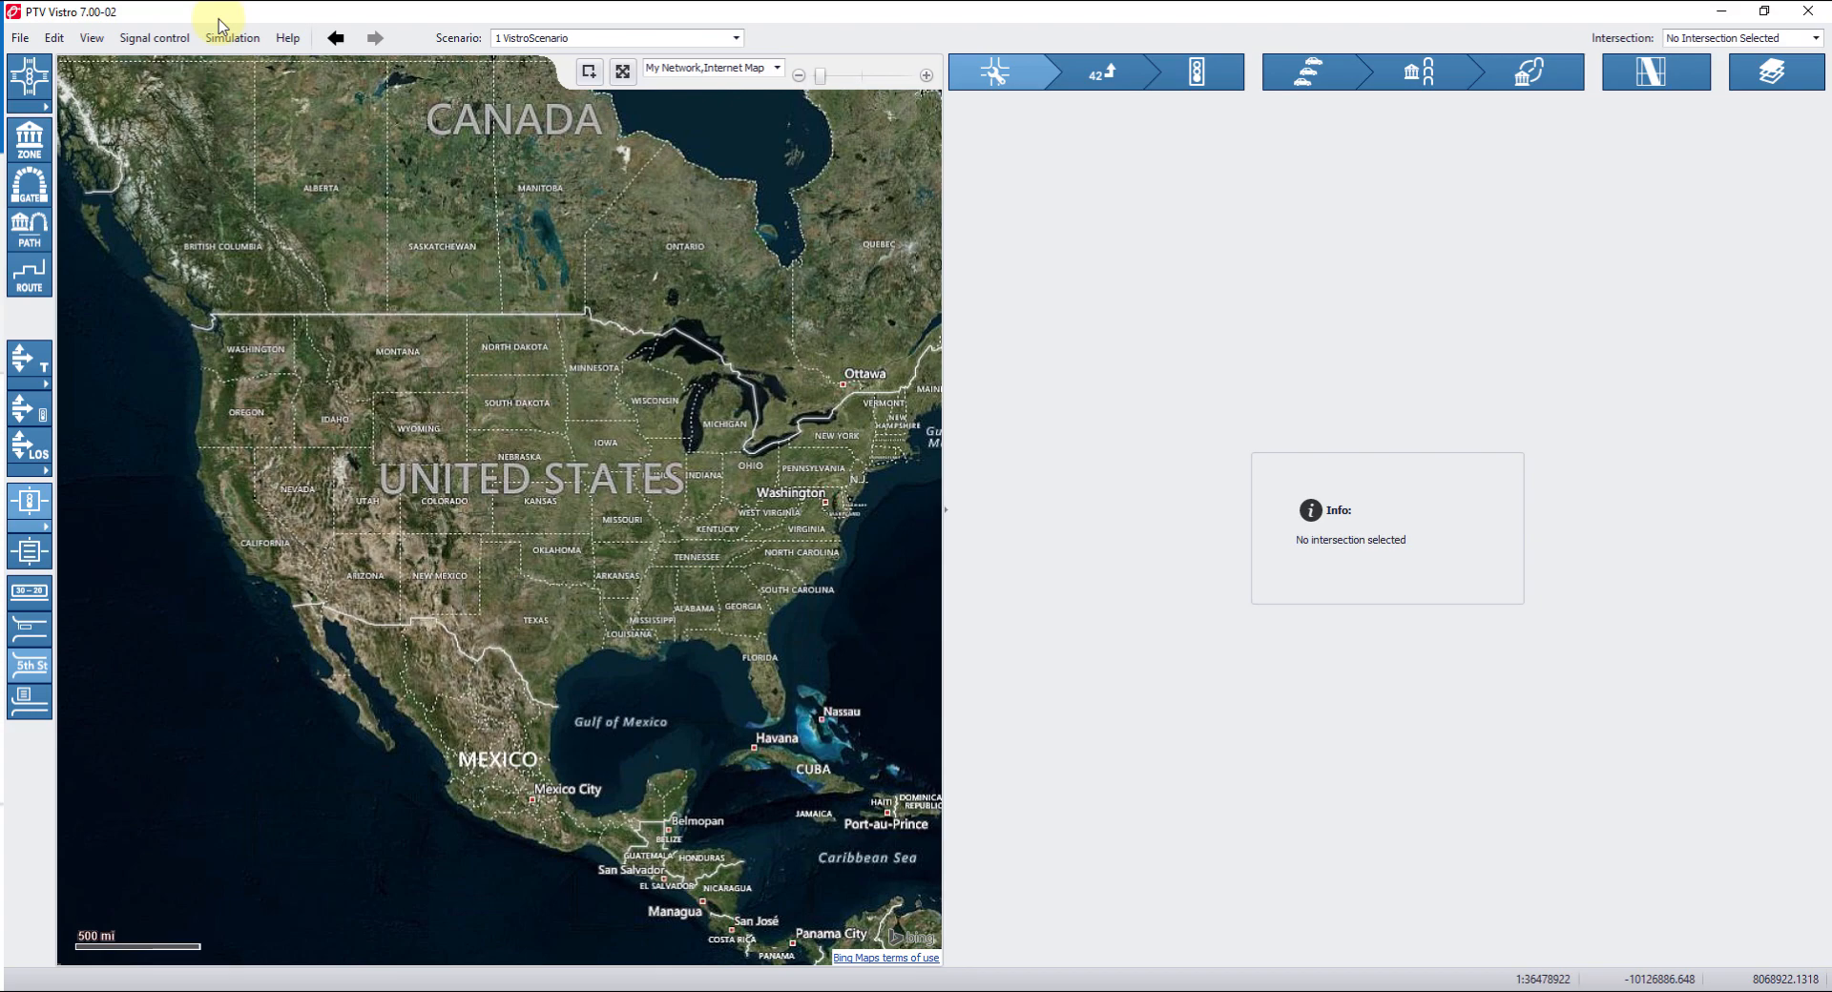
Save the project under the file name template.
click(20, 38)
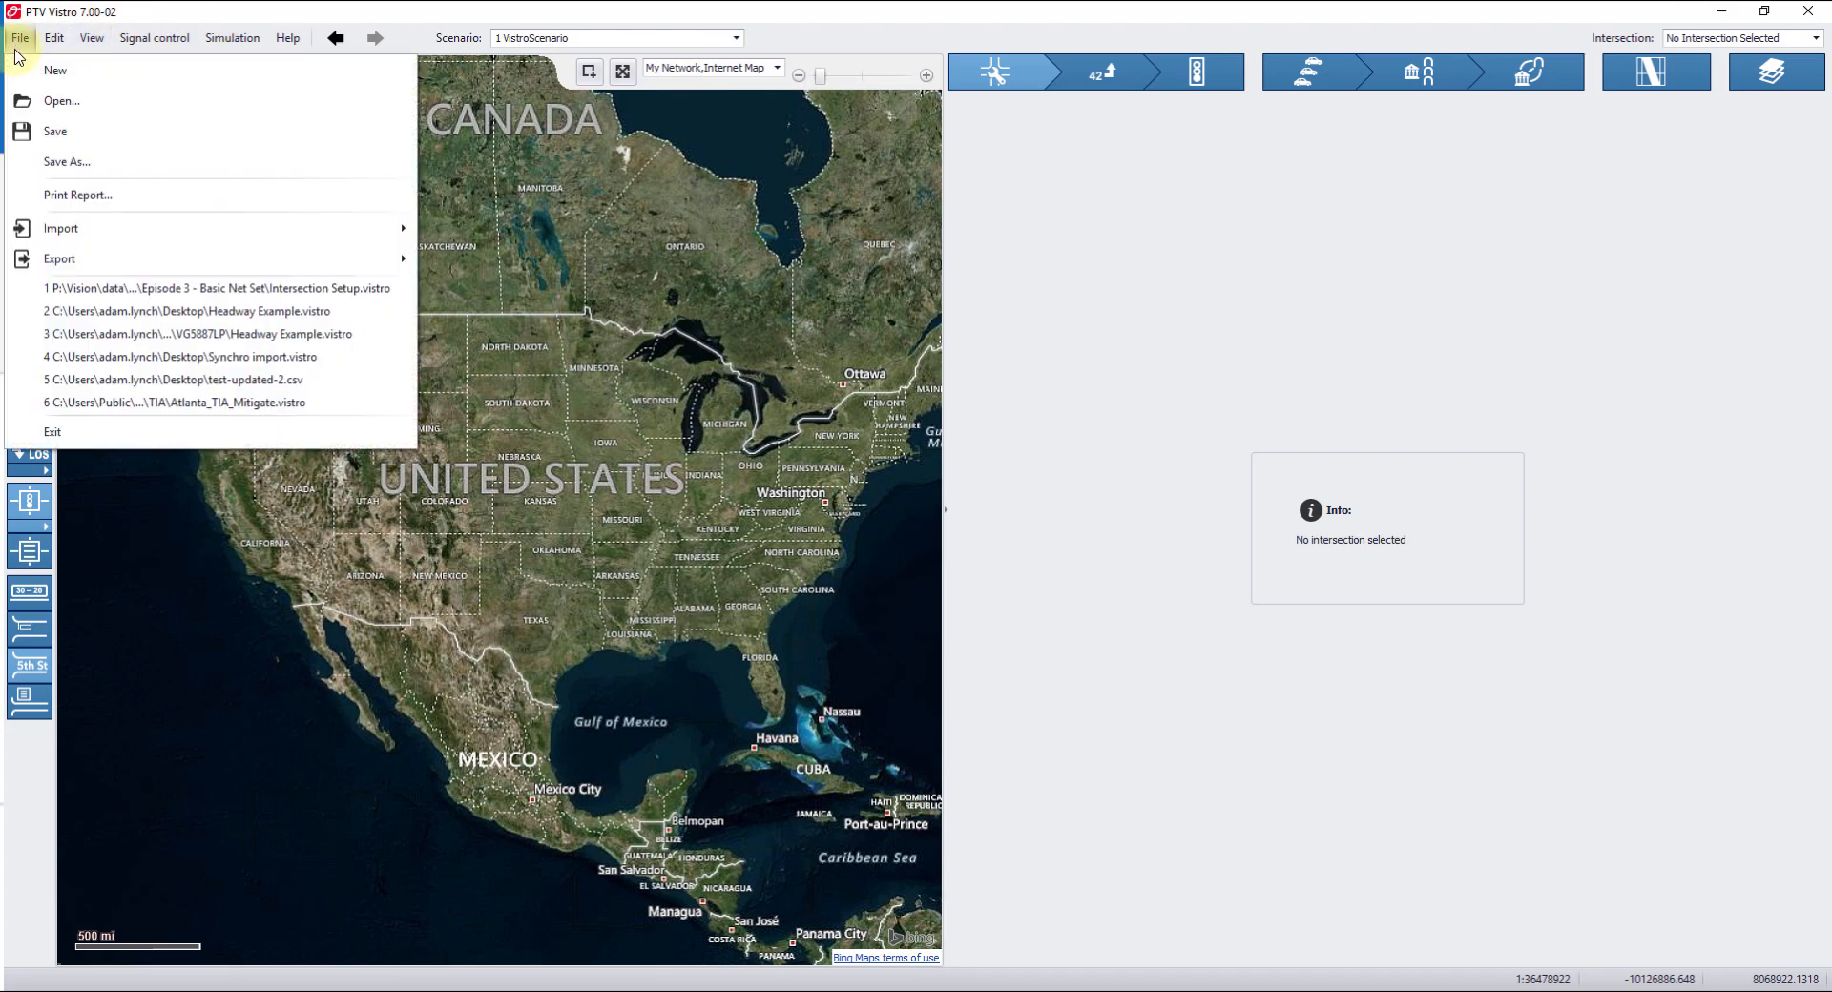
click(76, 164)
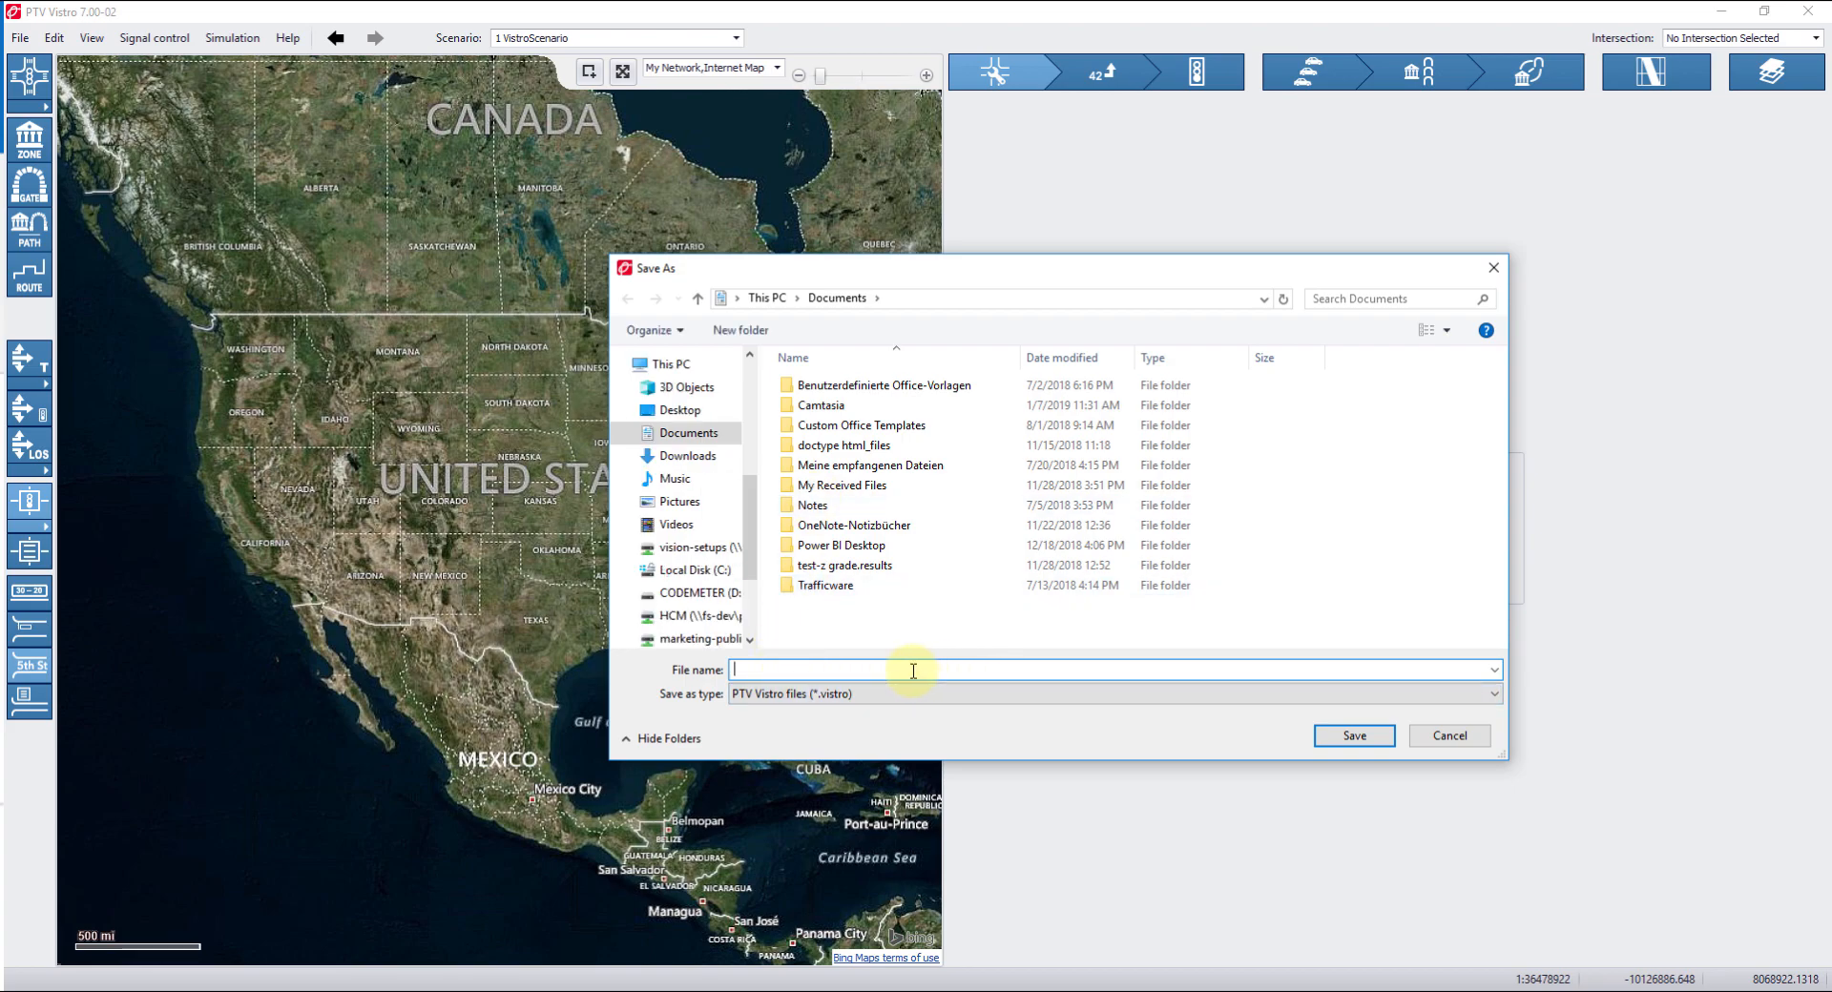
text(template)
click(1354, 735)
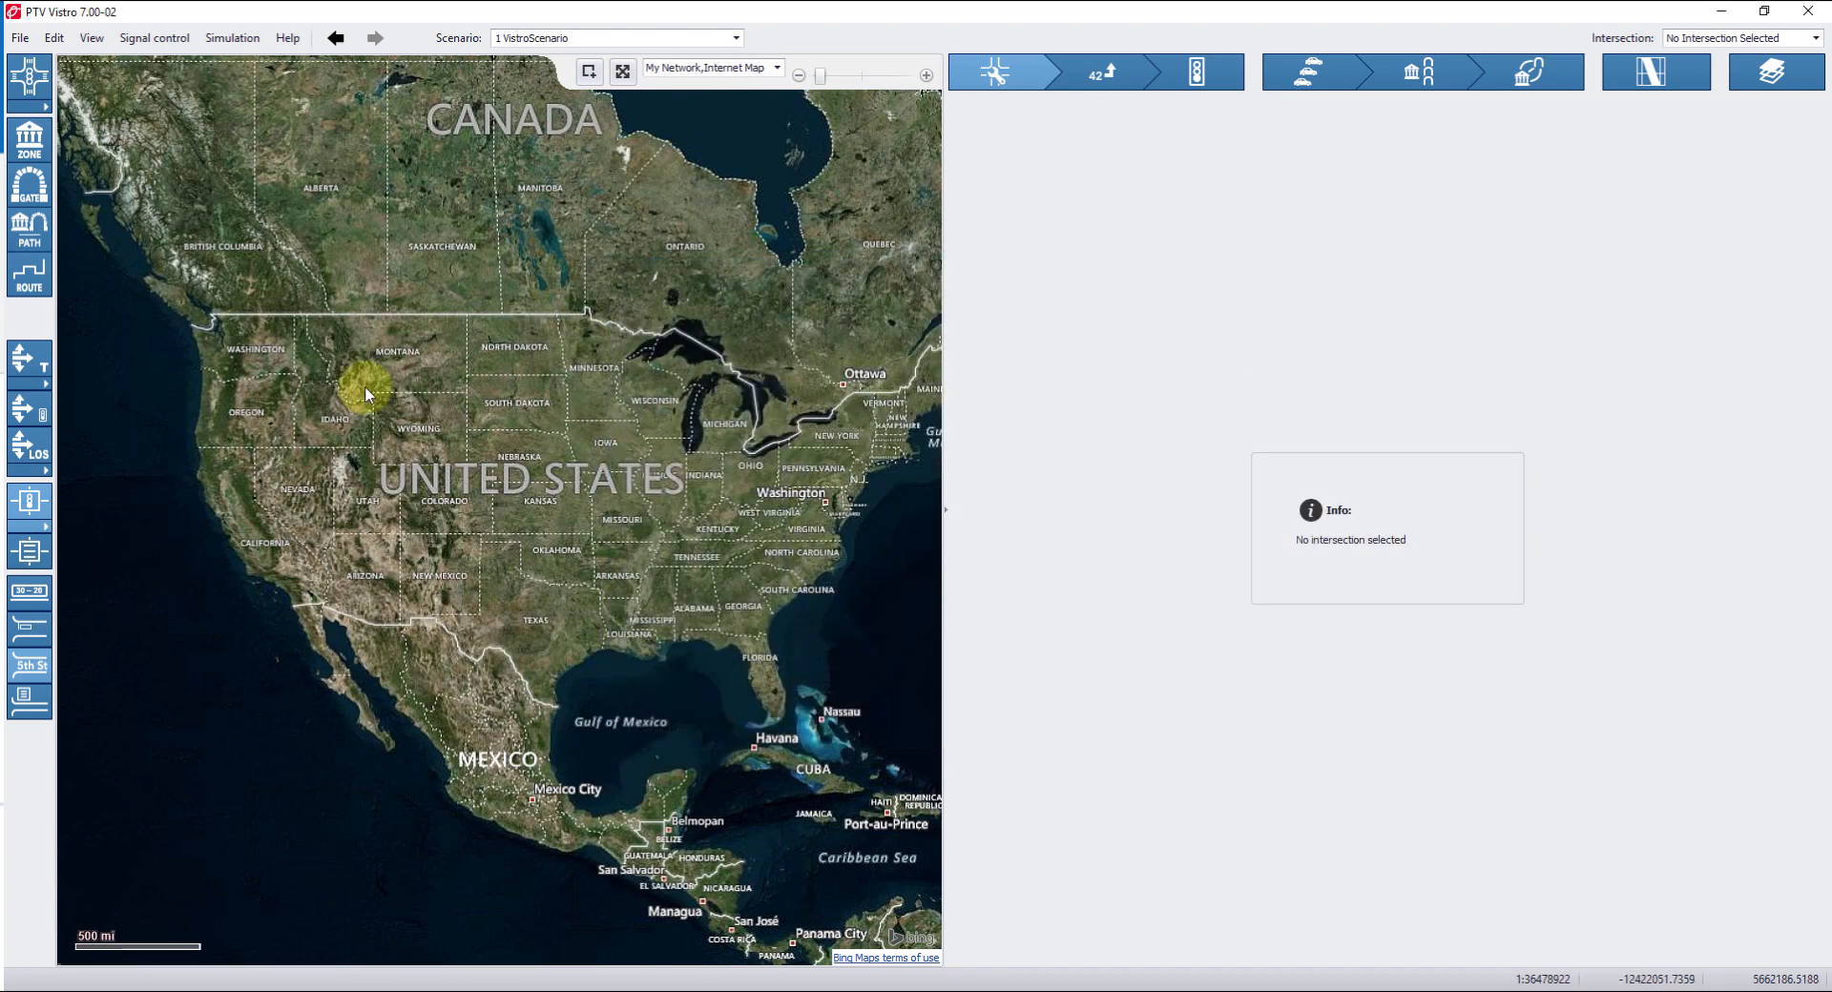
Switch the interface language to Russian in the global settings.
click(53, 38)
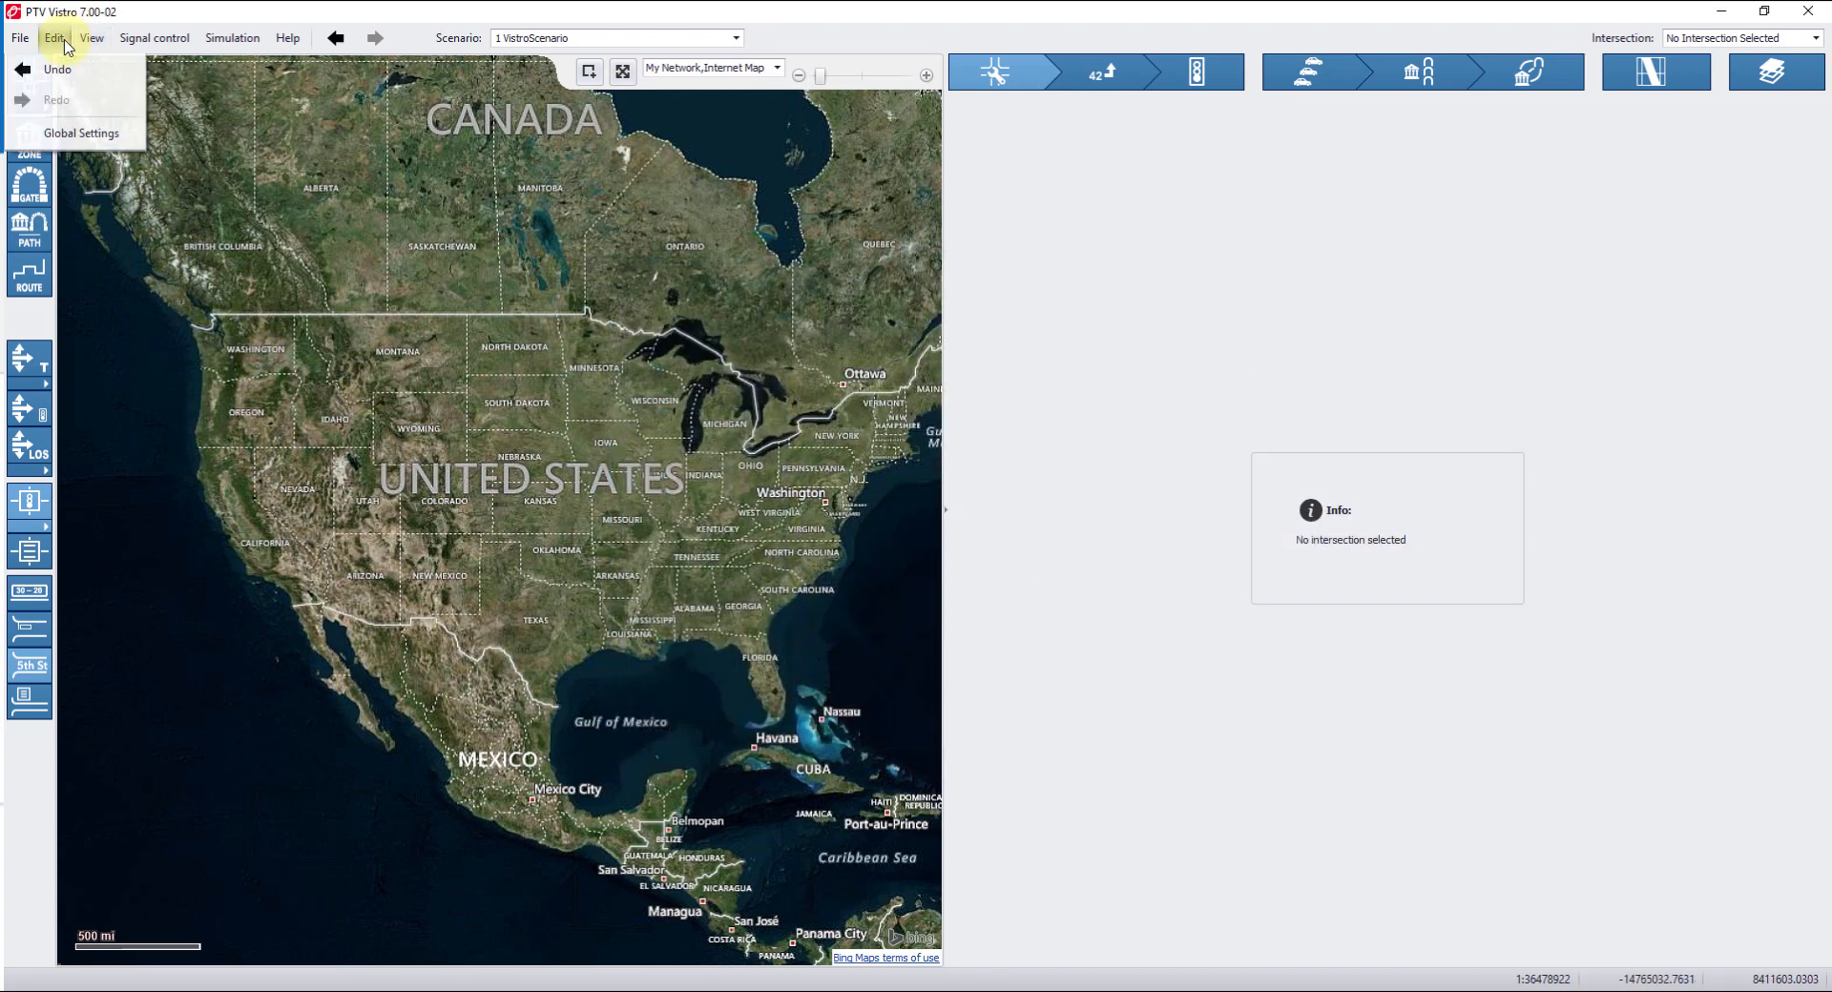
click(81, 134)
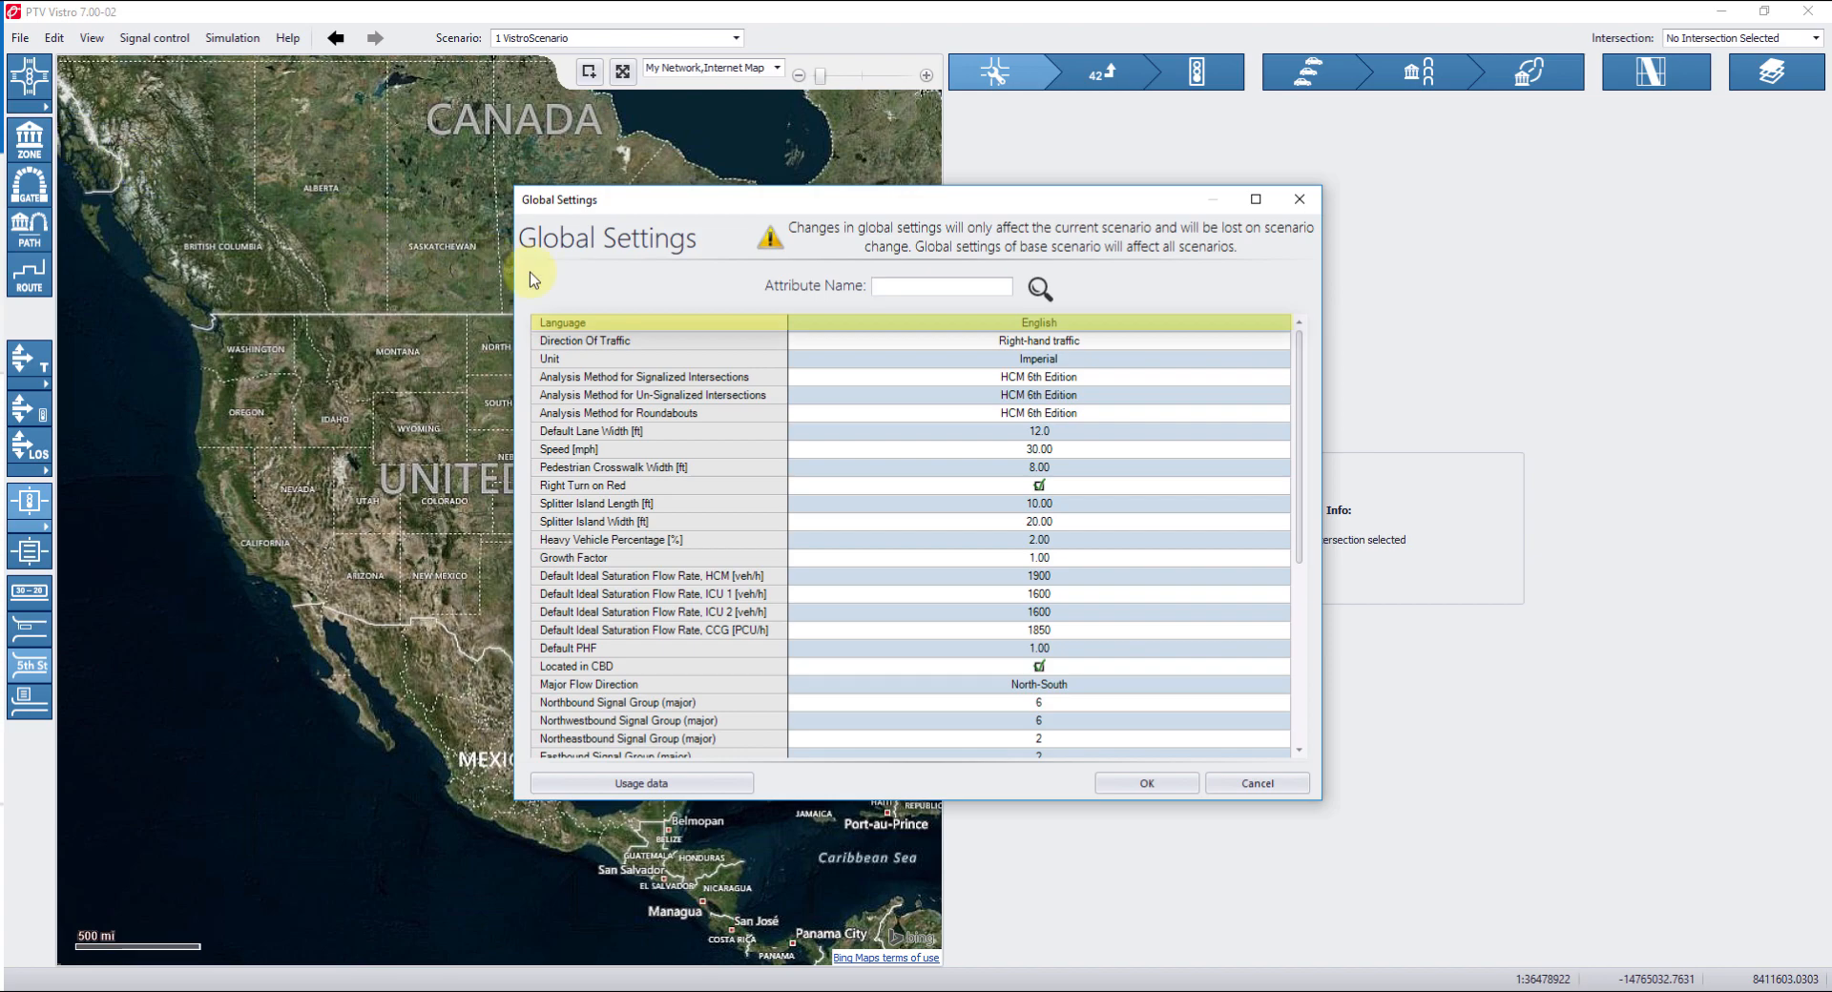
click(1125, 322)
click(1114, 412)
click(1149, 784)
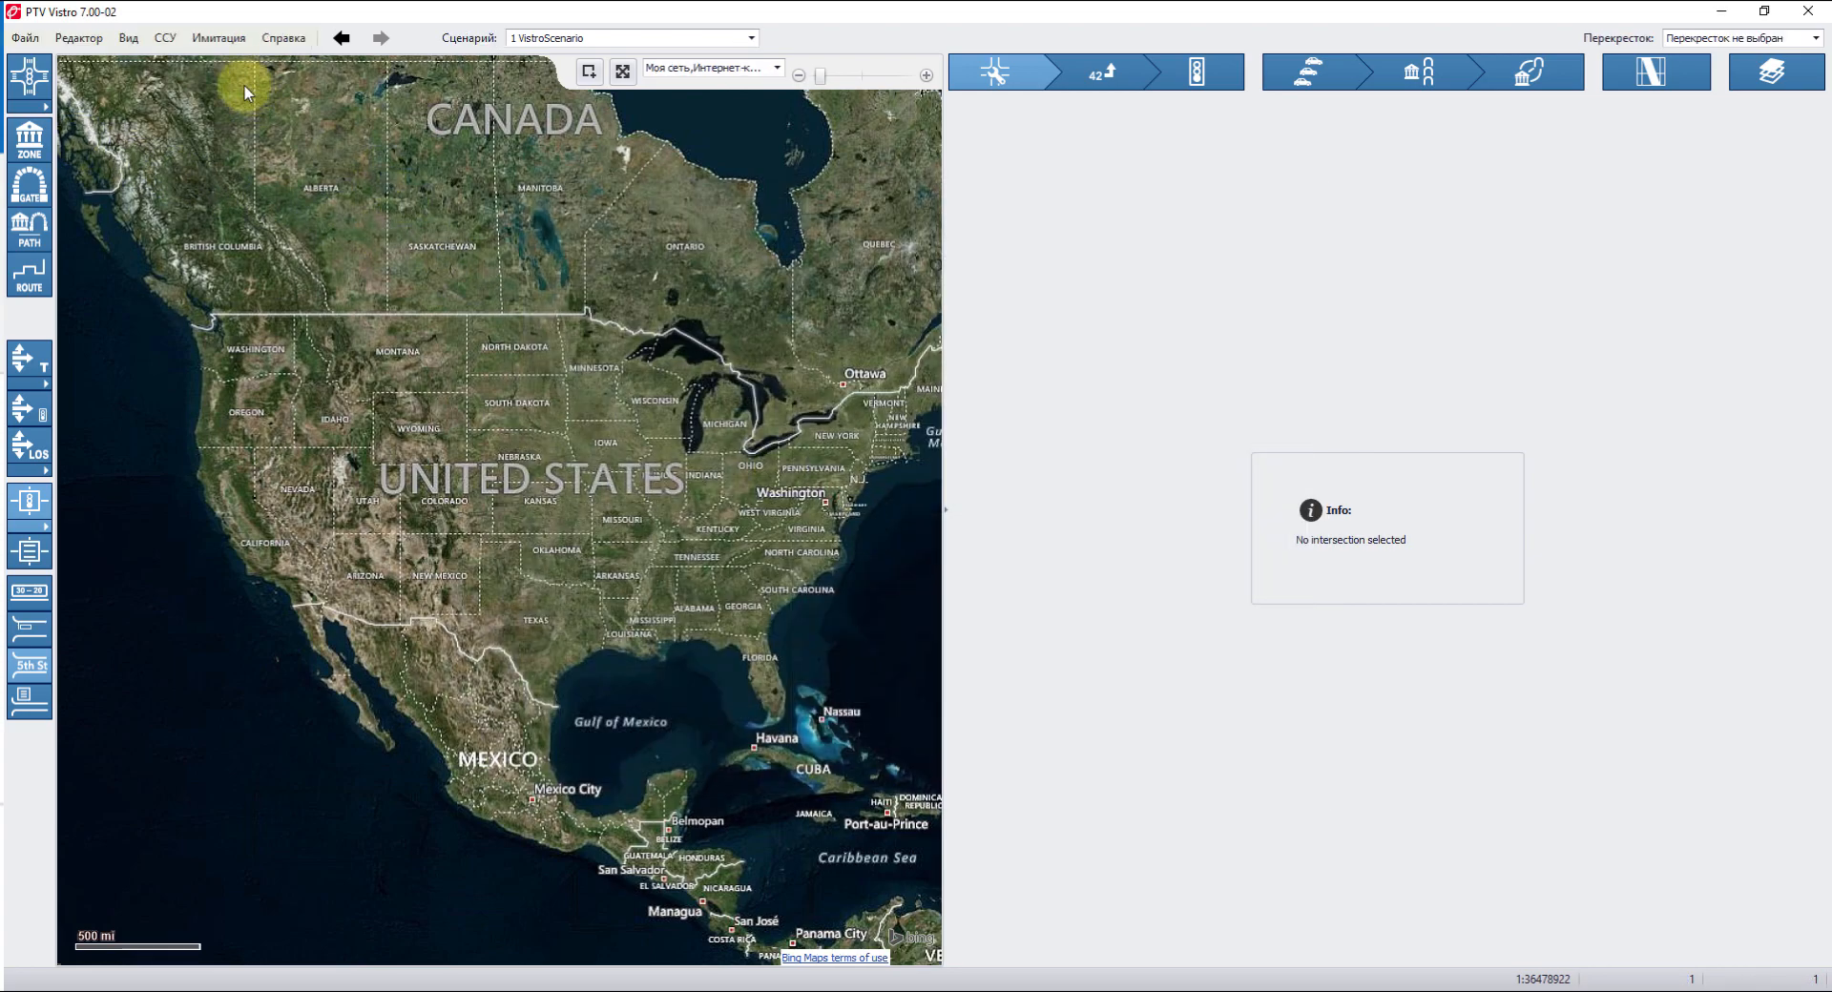
Switch the interface language back to English in the global settings.
click(84, 39)
click(95, 135)
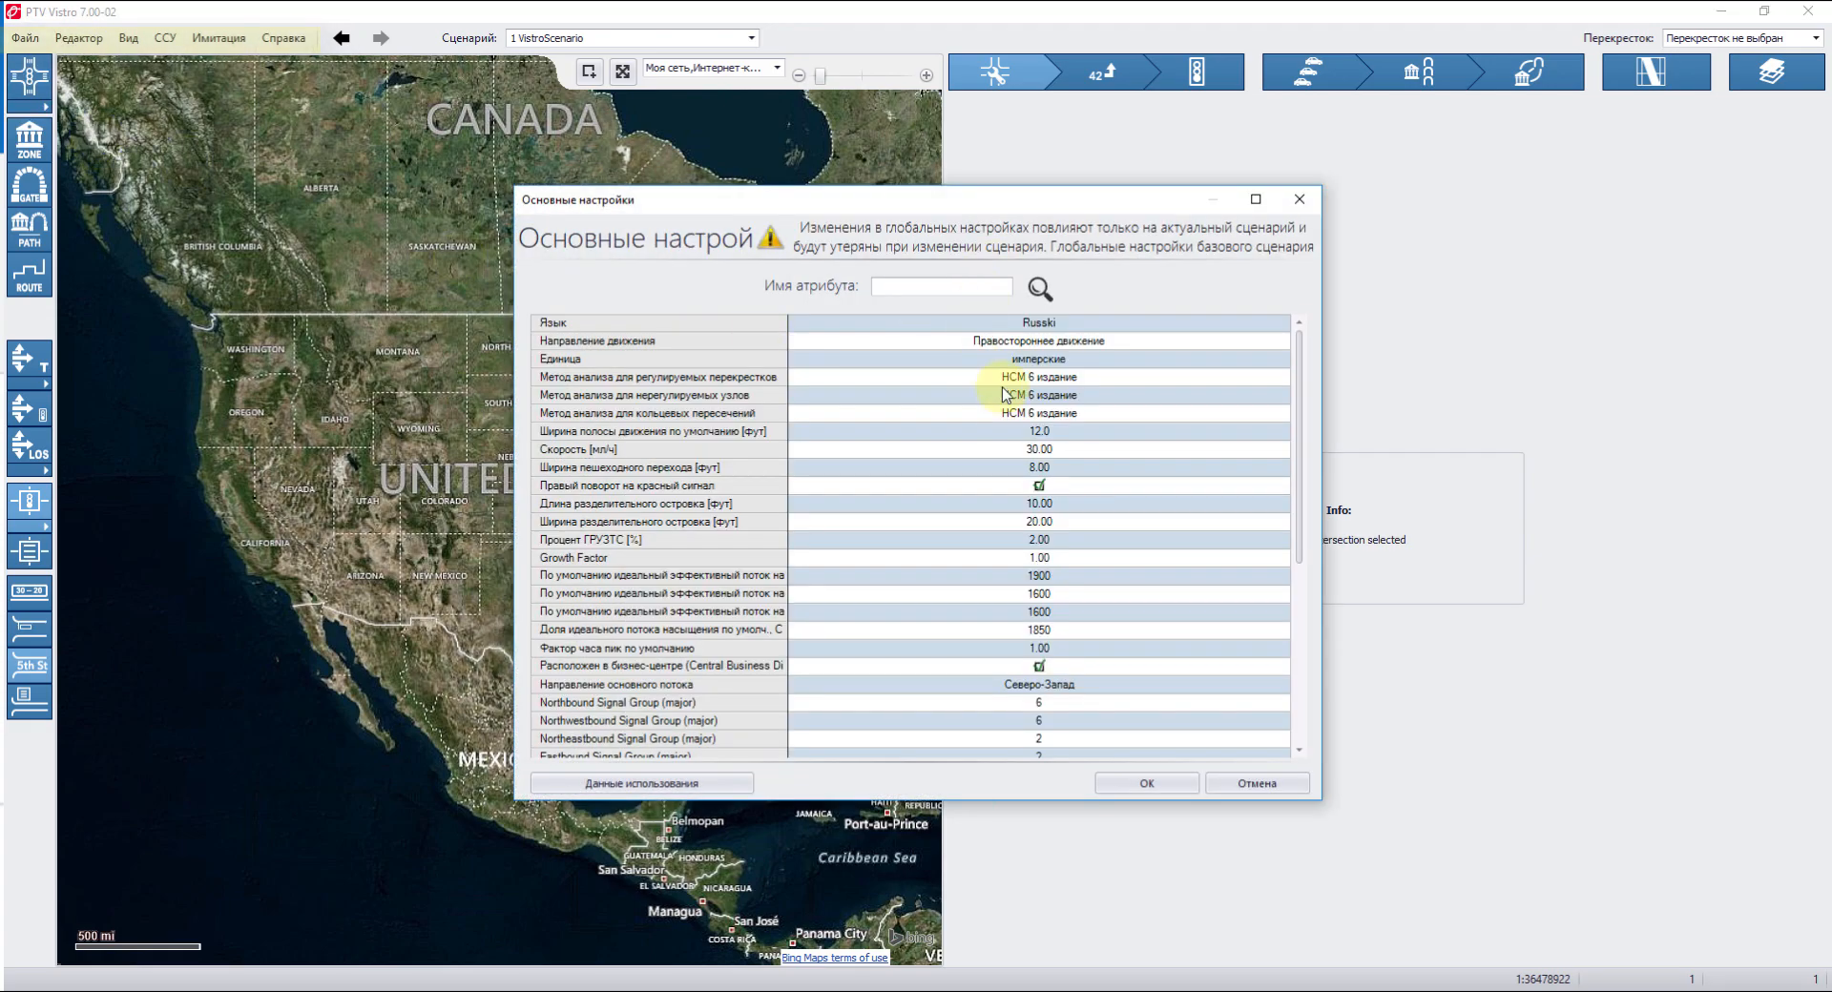
click(1039, 324)
click(1044, 381)
click(1147, 784)
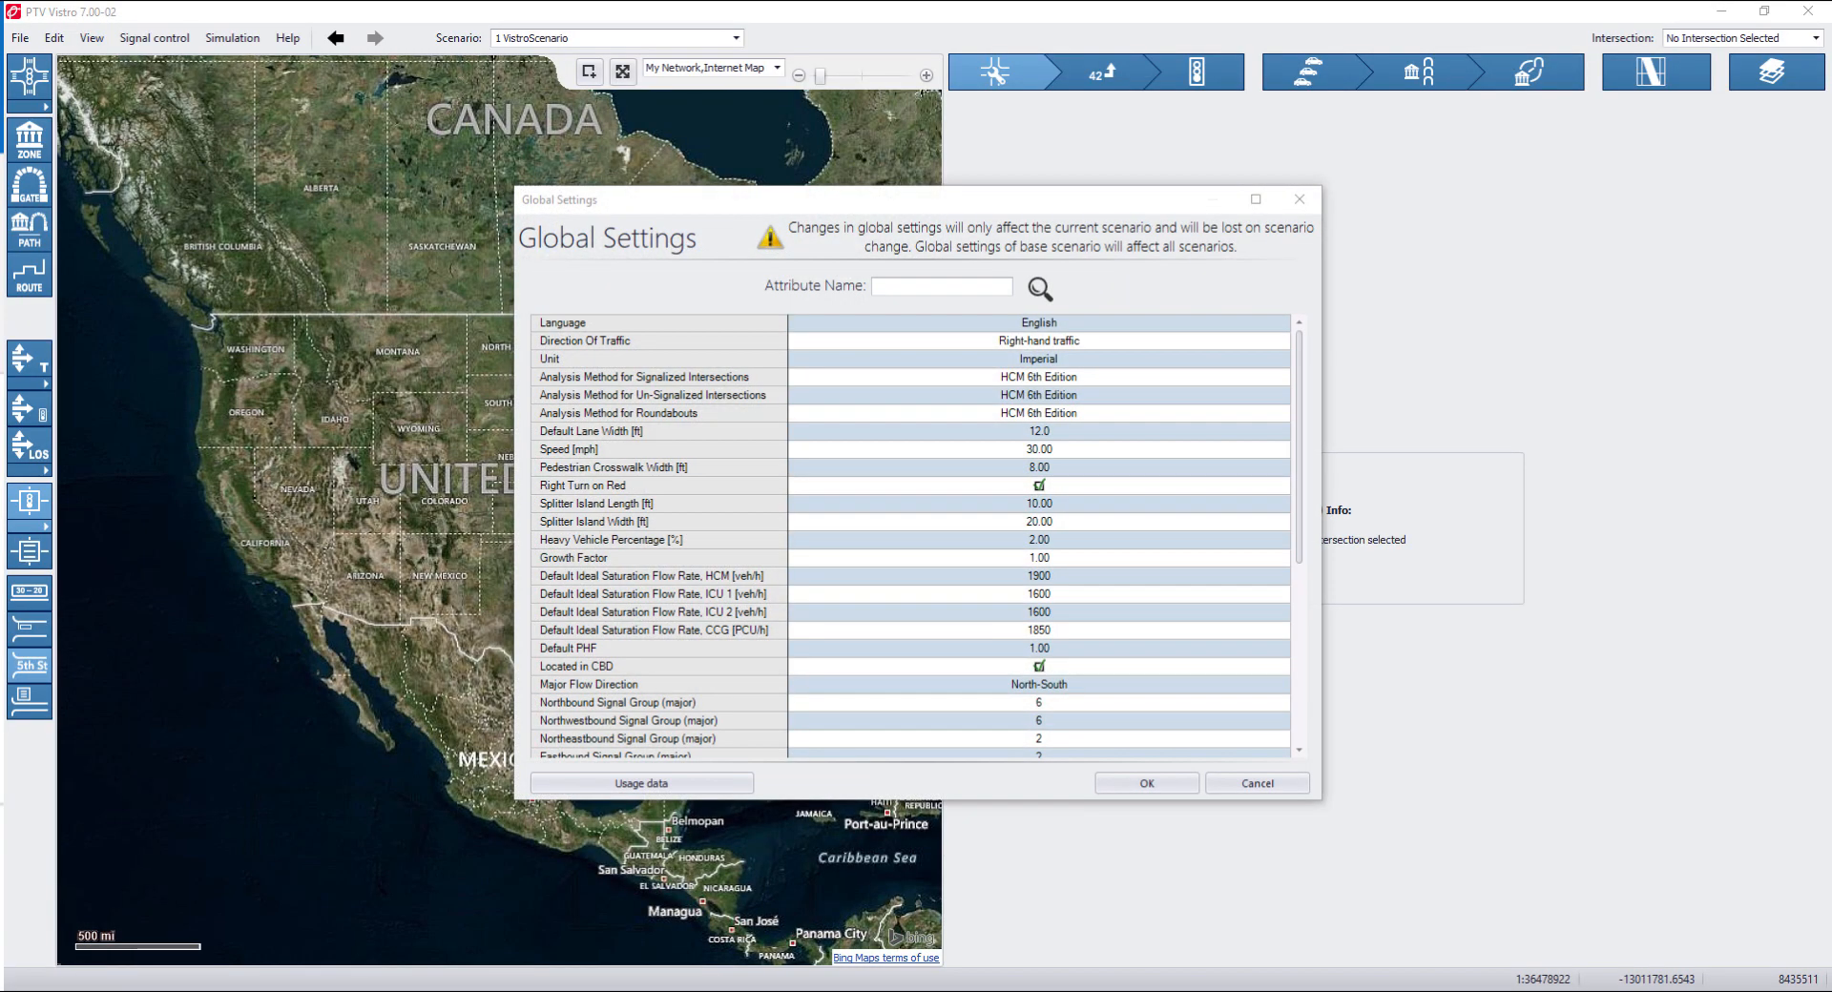
Set the direction of traffic to Right-hand traffic in the global settings.
click(1176, 349)
click(1177, 346)
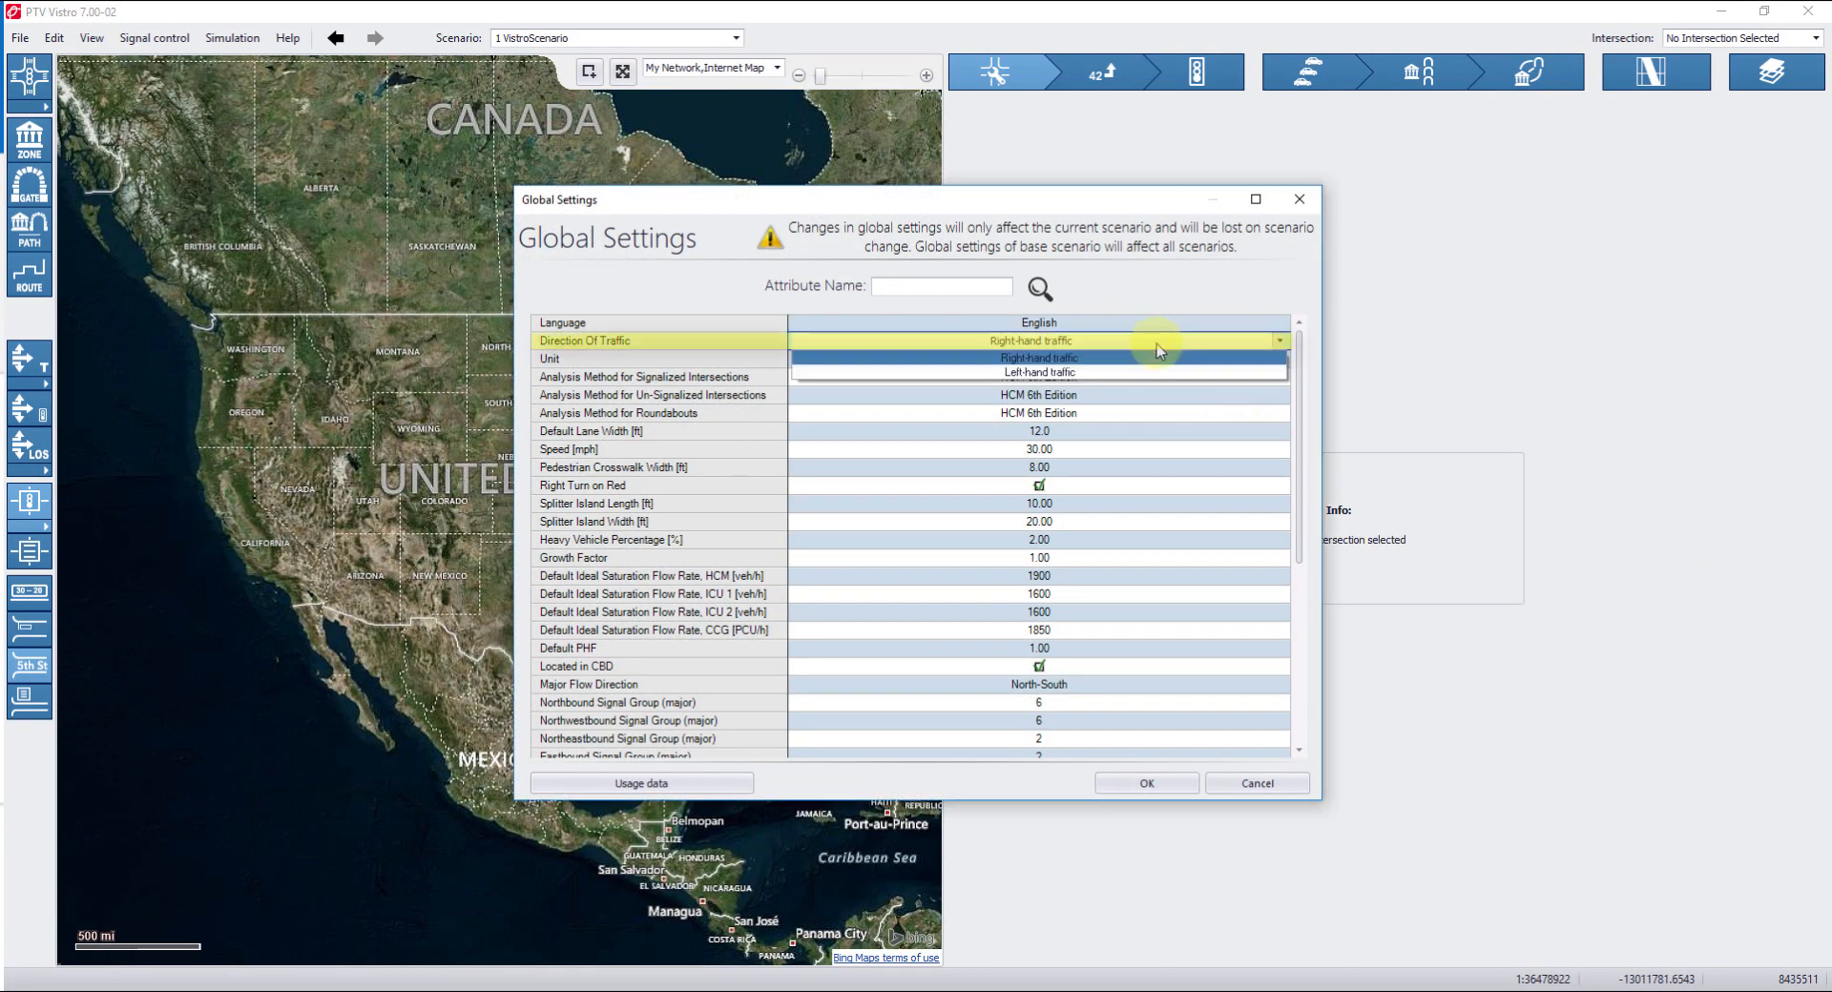
click(1080, 358)
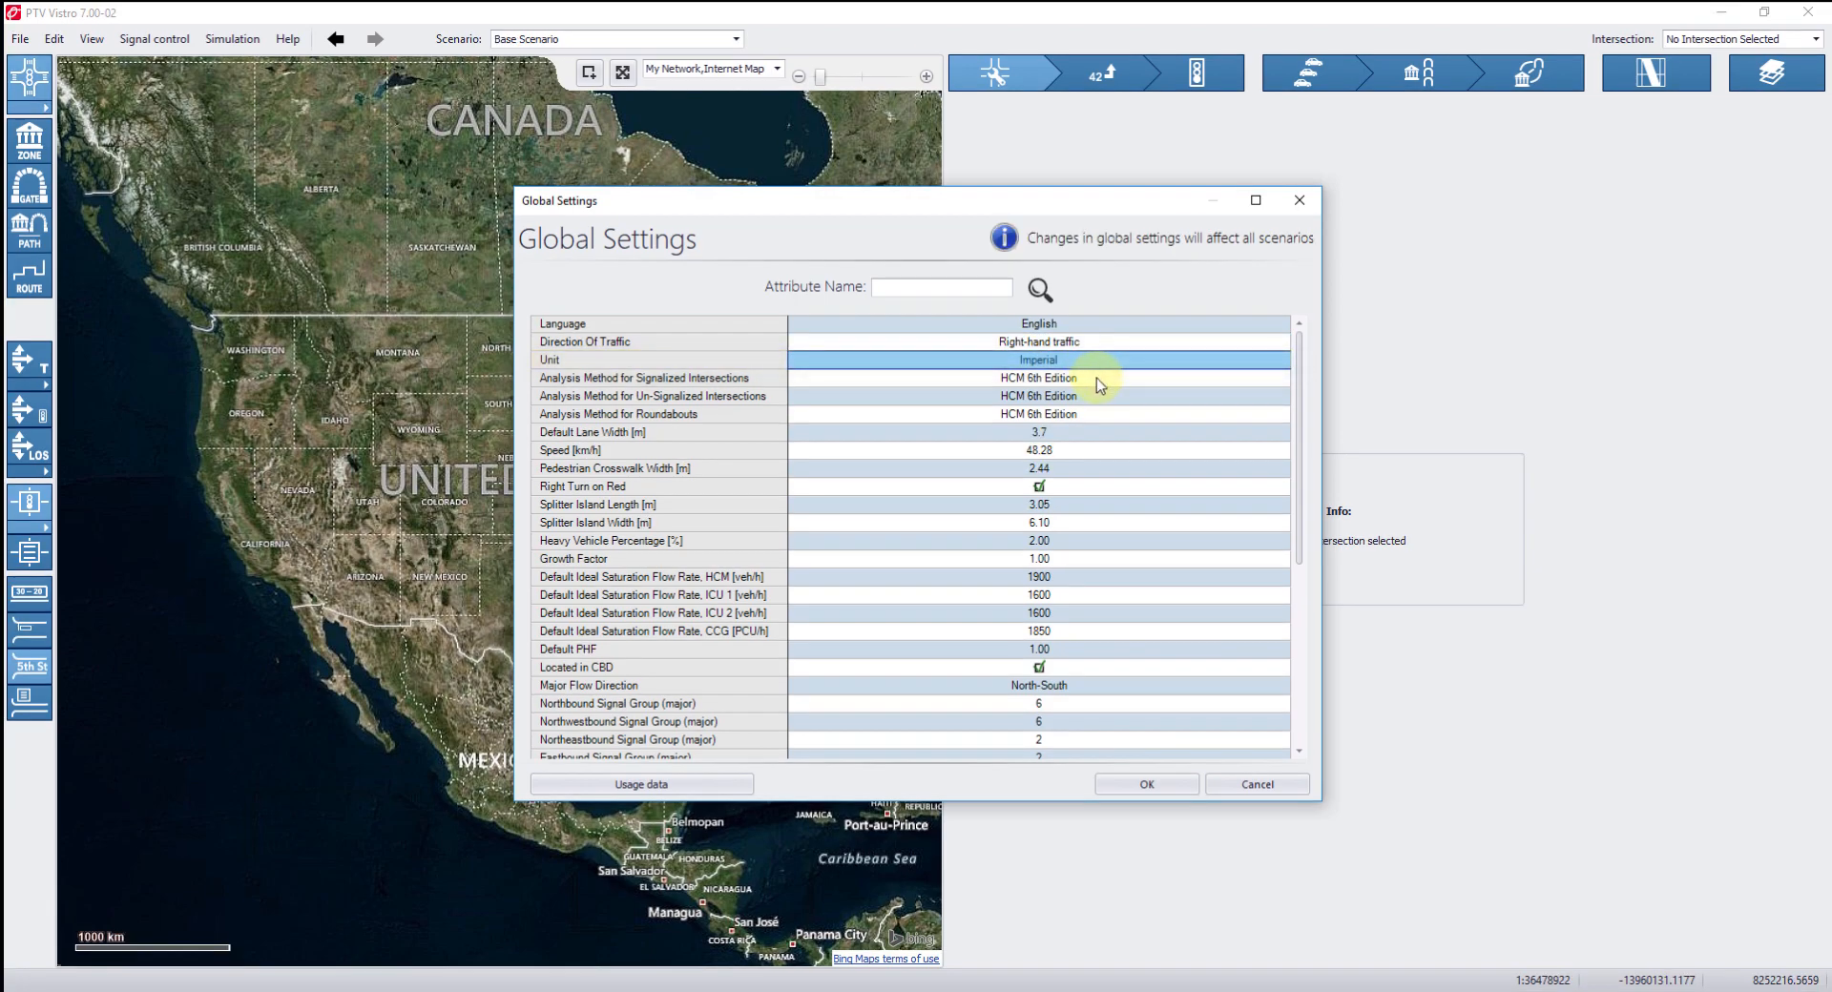
Review the analysis method options for signalized, unsignalized and roundabout intersections and the remaining global settings.
click(1096, 378)
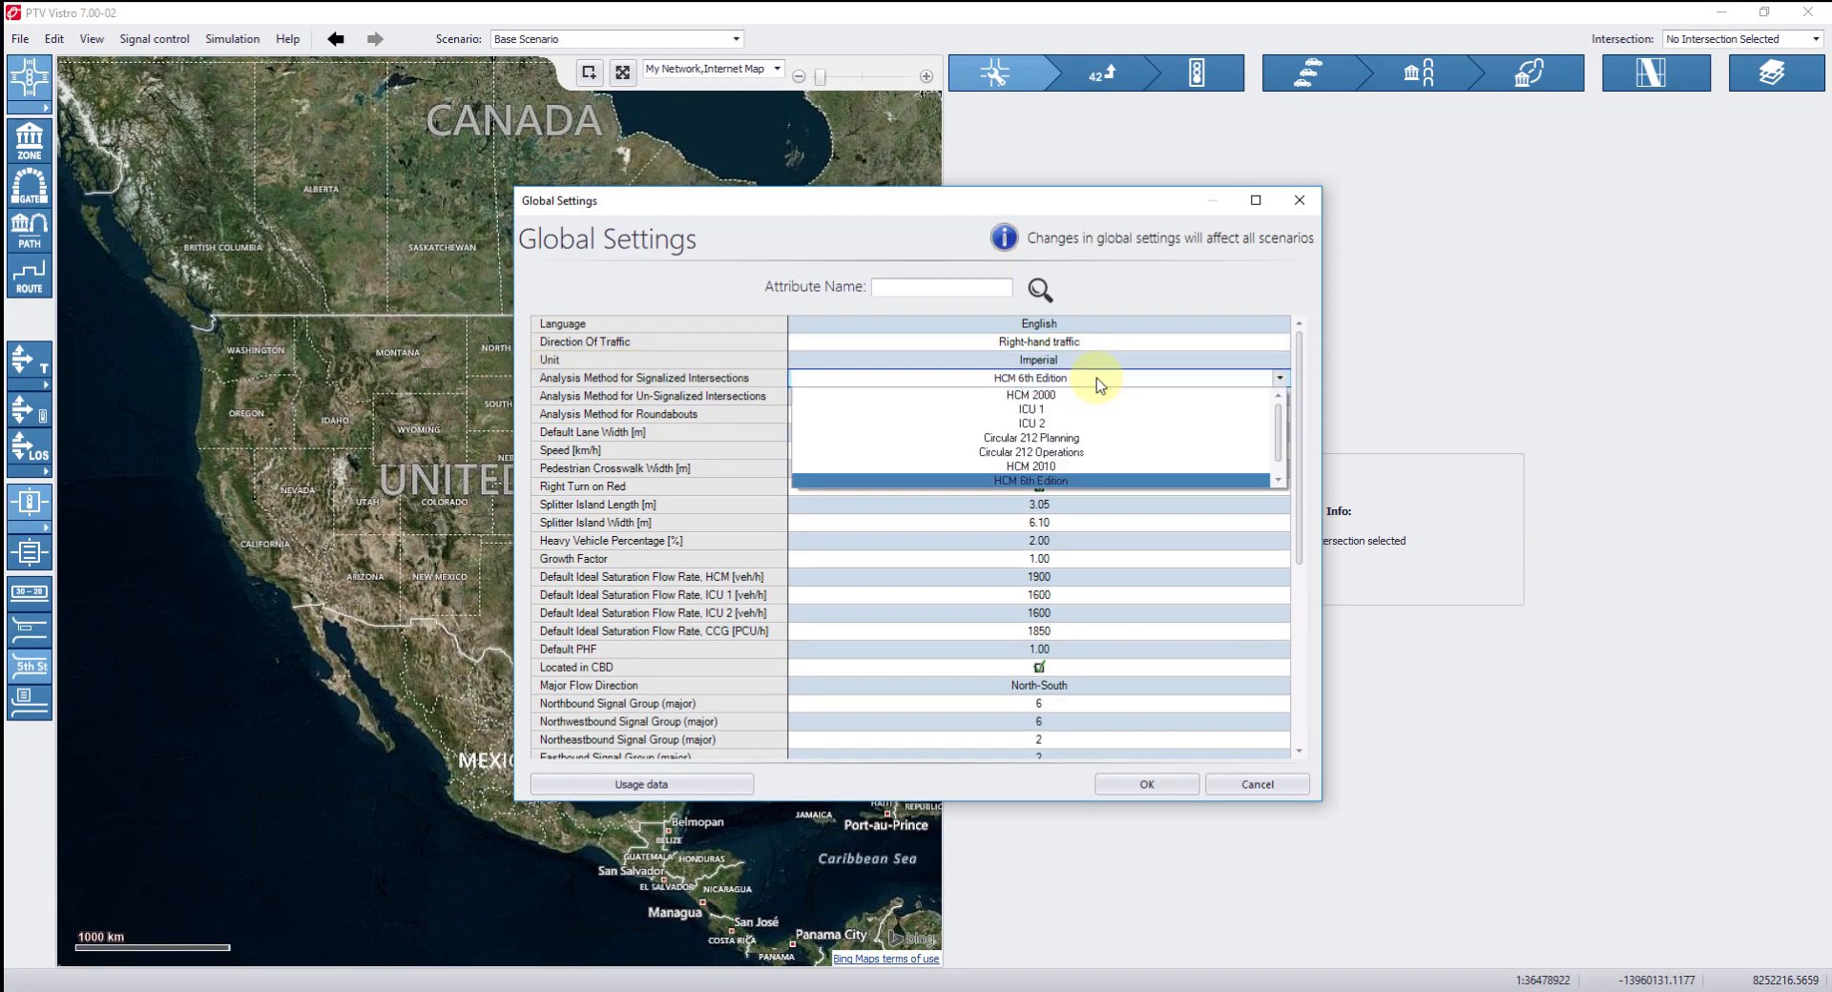
click(737, 382)
click(863, 404)
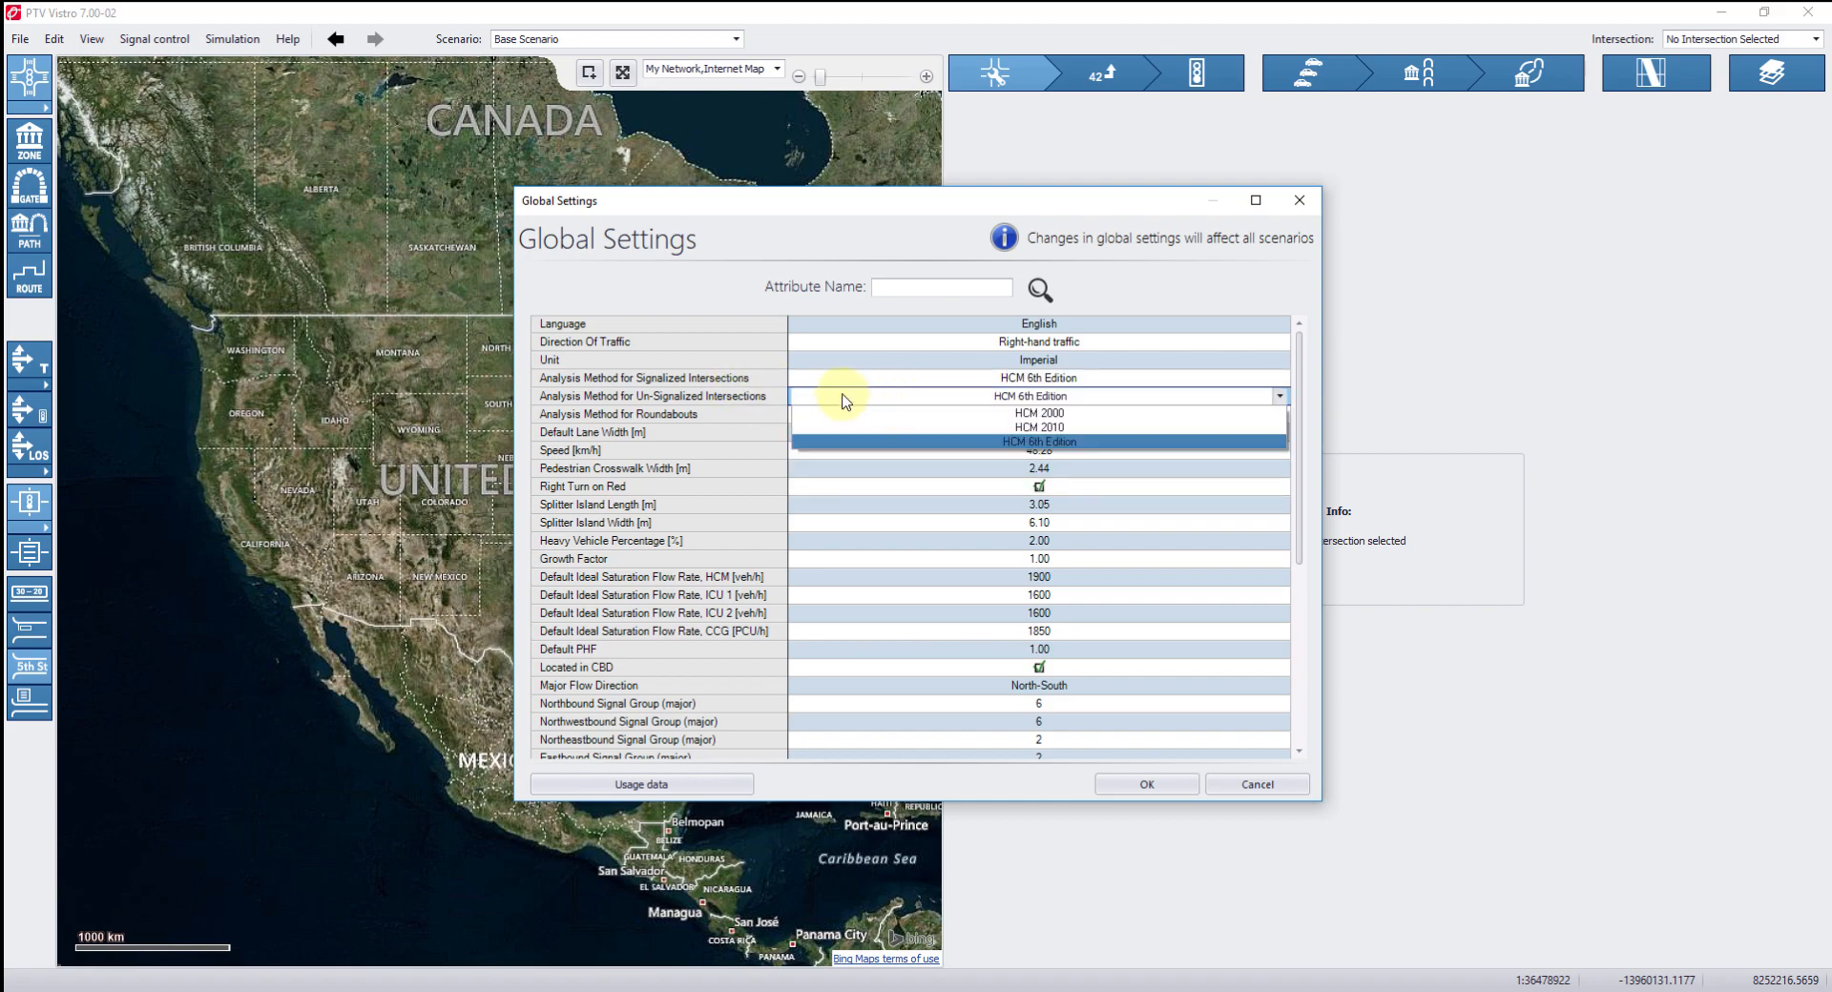
click(759, 400)
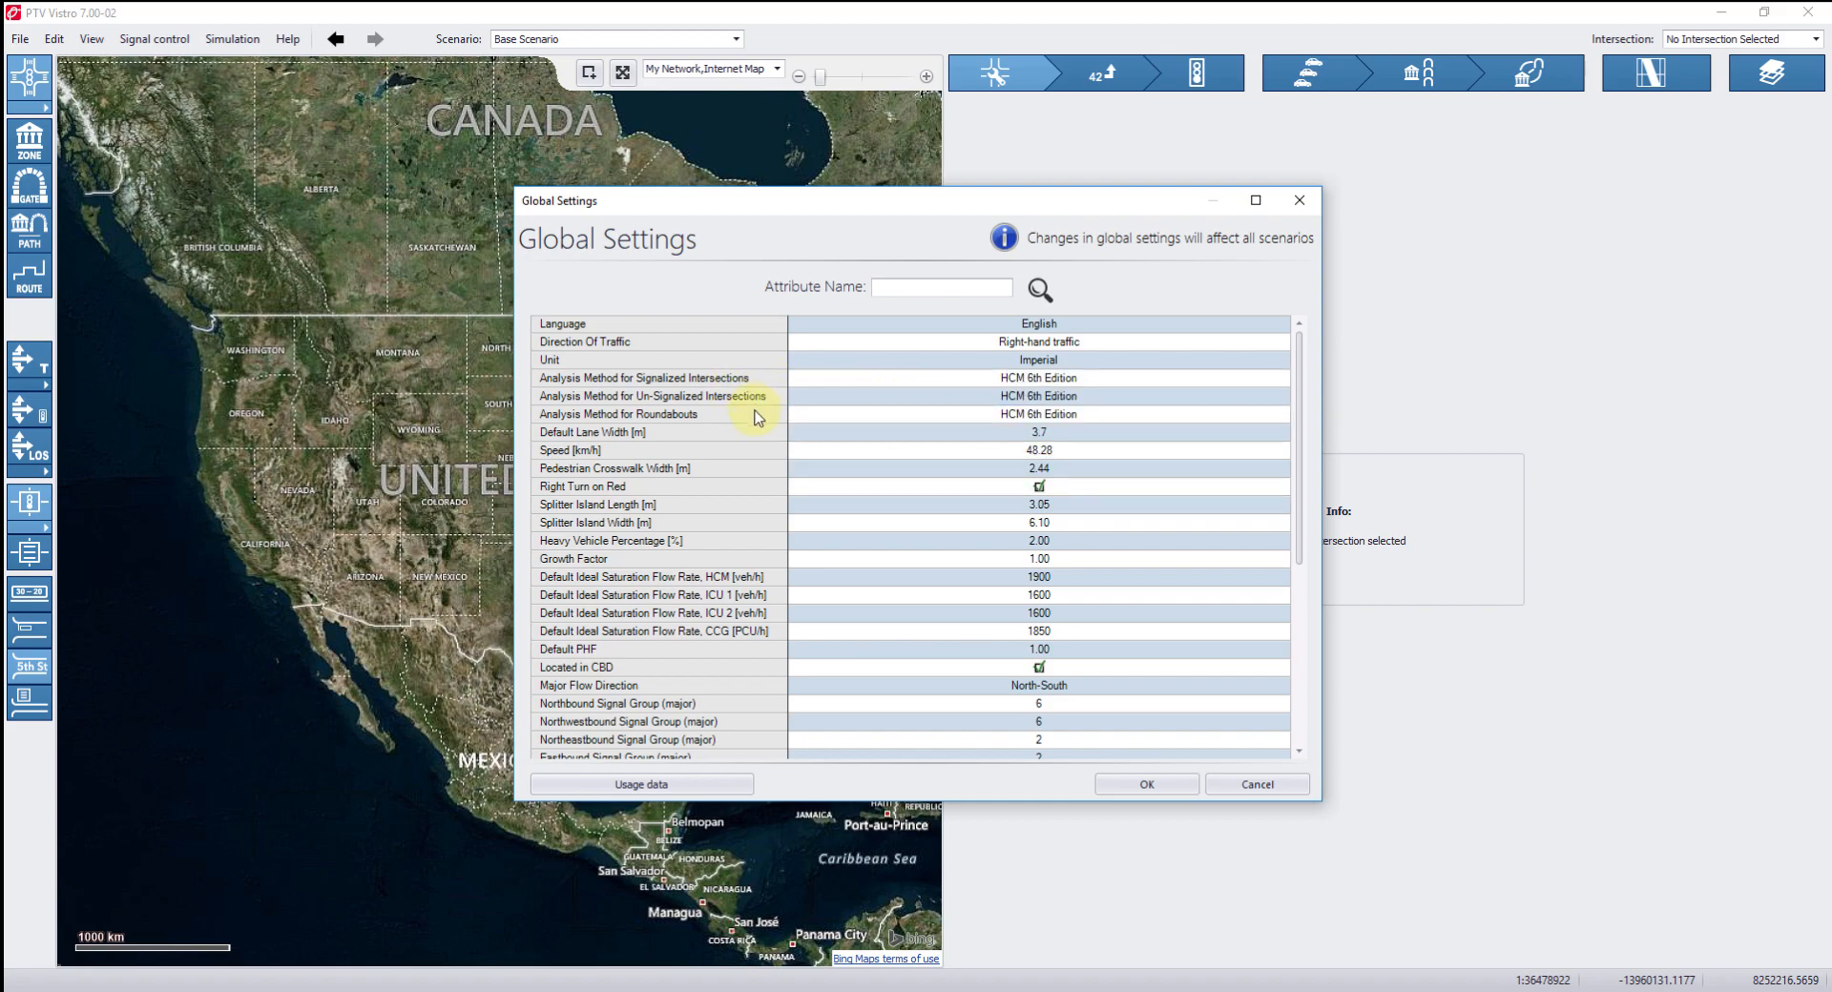
click(862, 416)
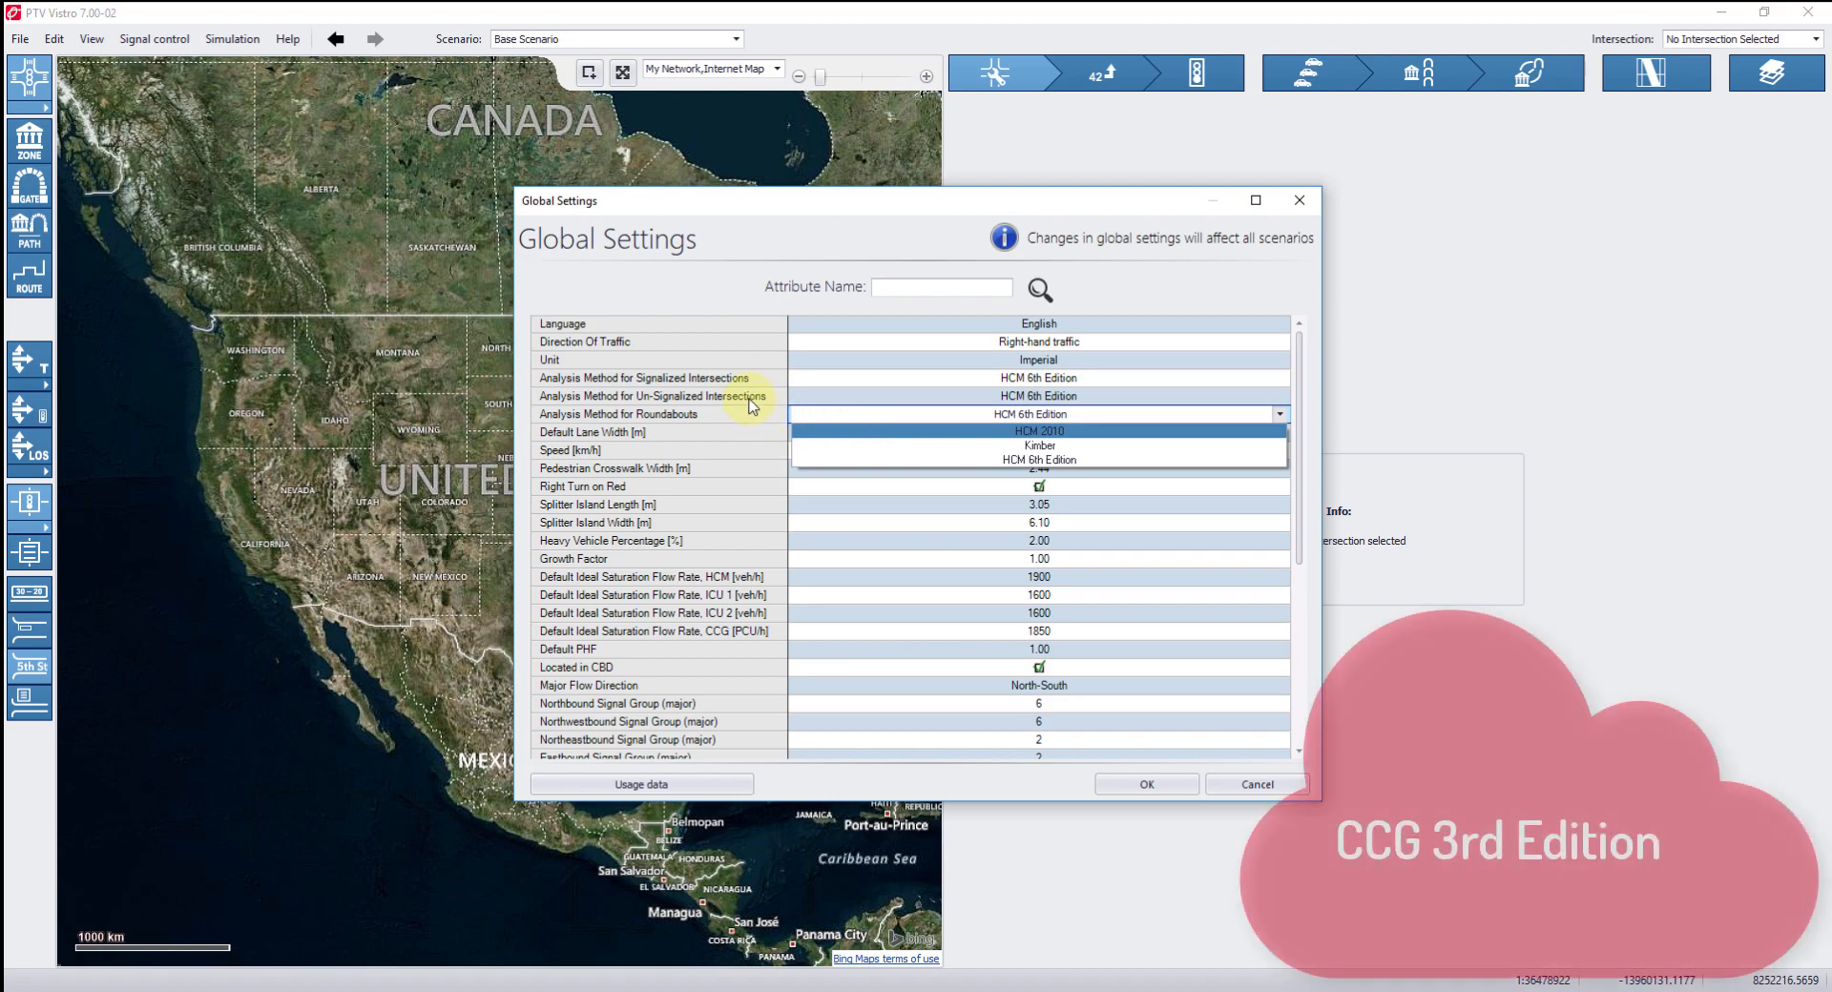
click(754, 380)
click(858, 378)
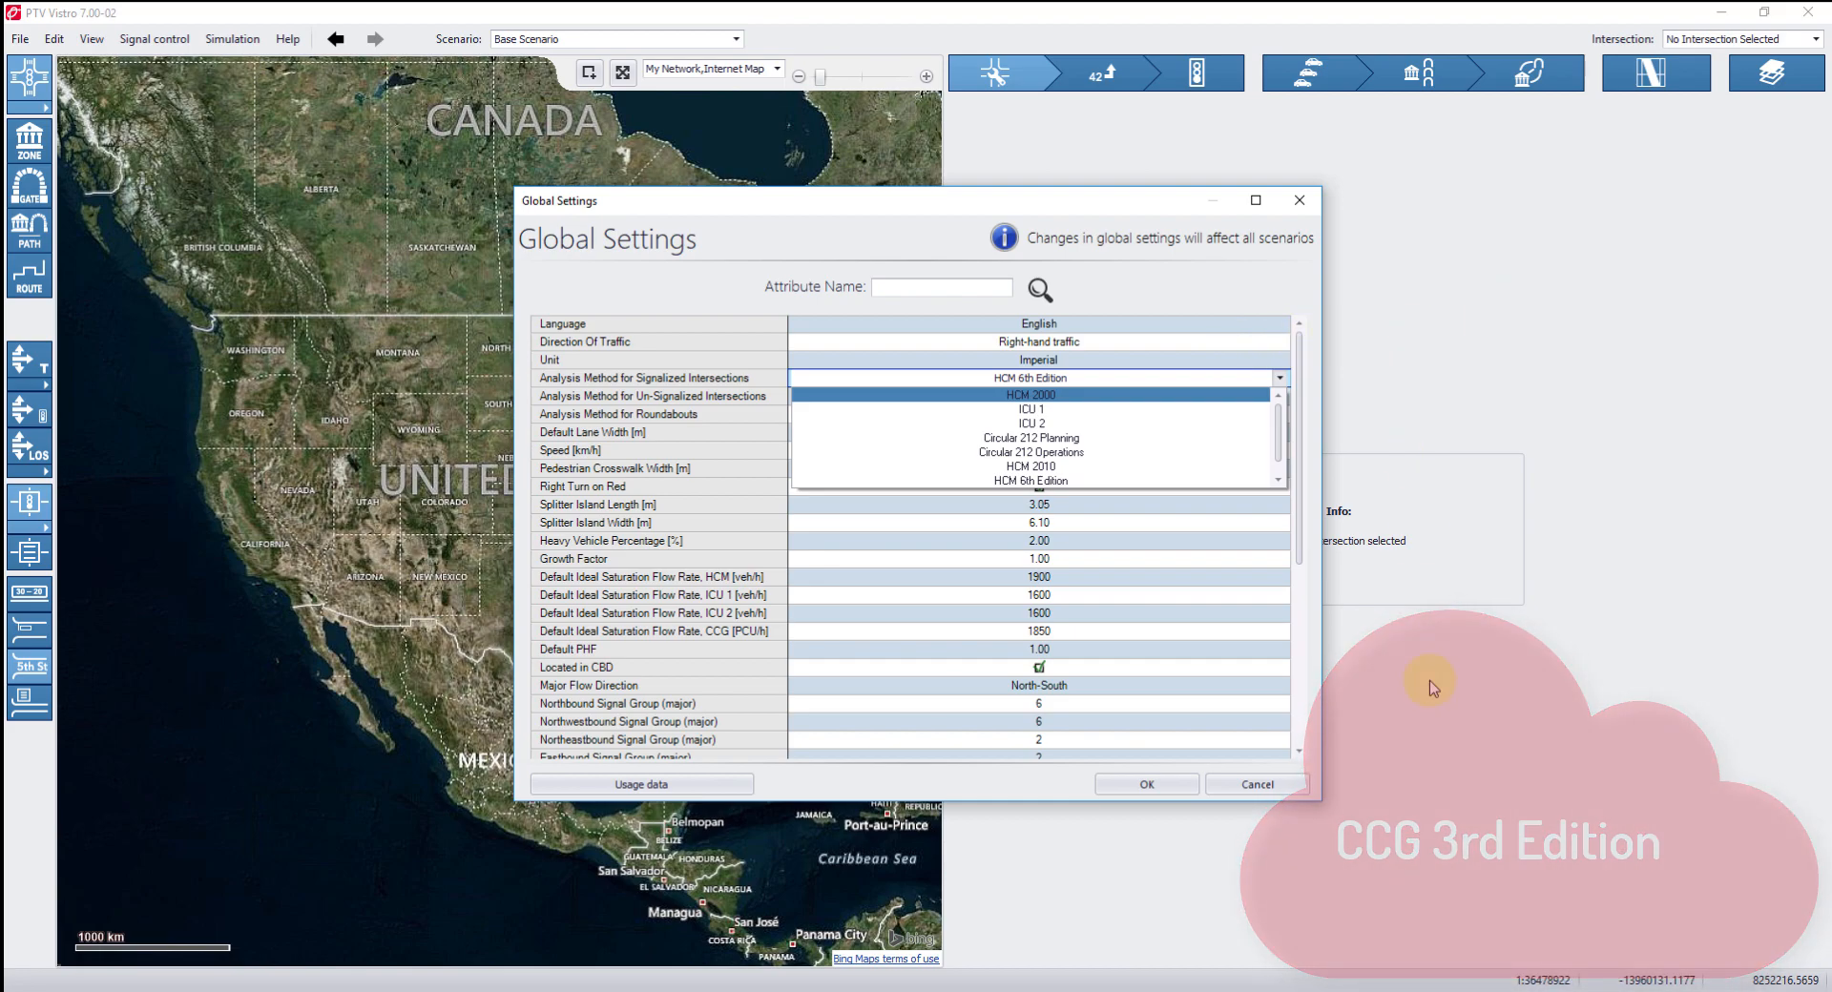
click(632, 436)
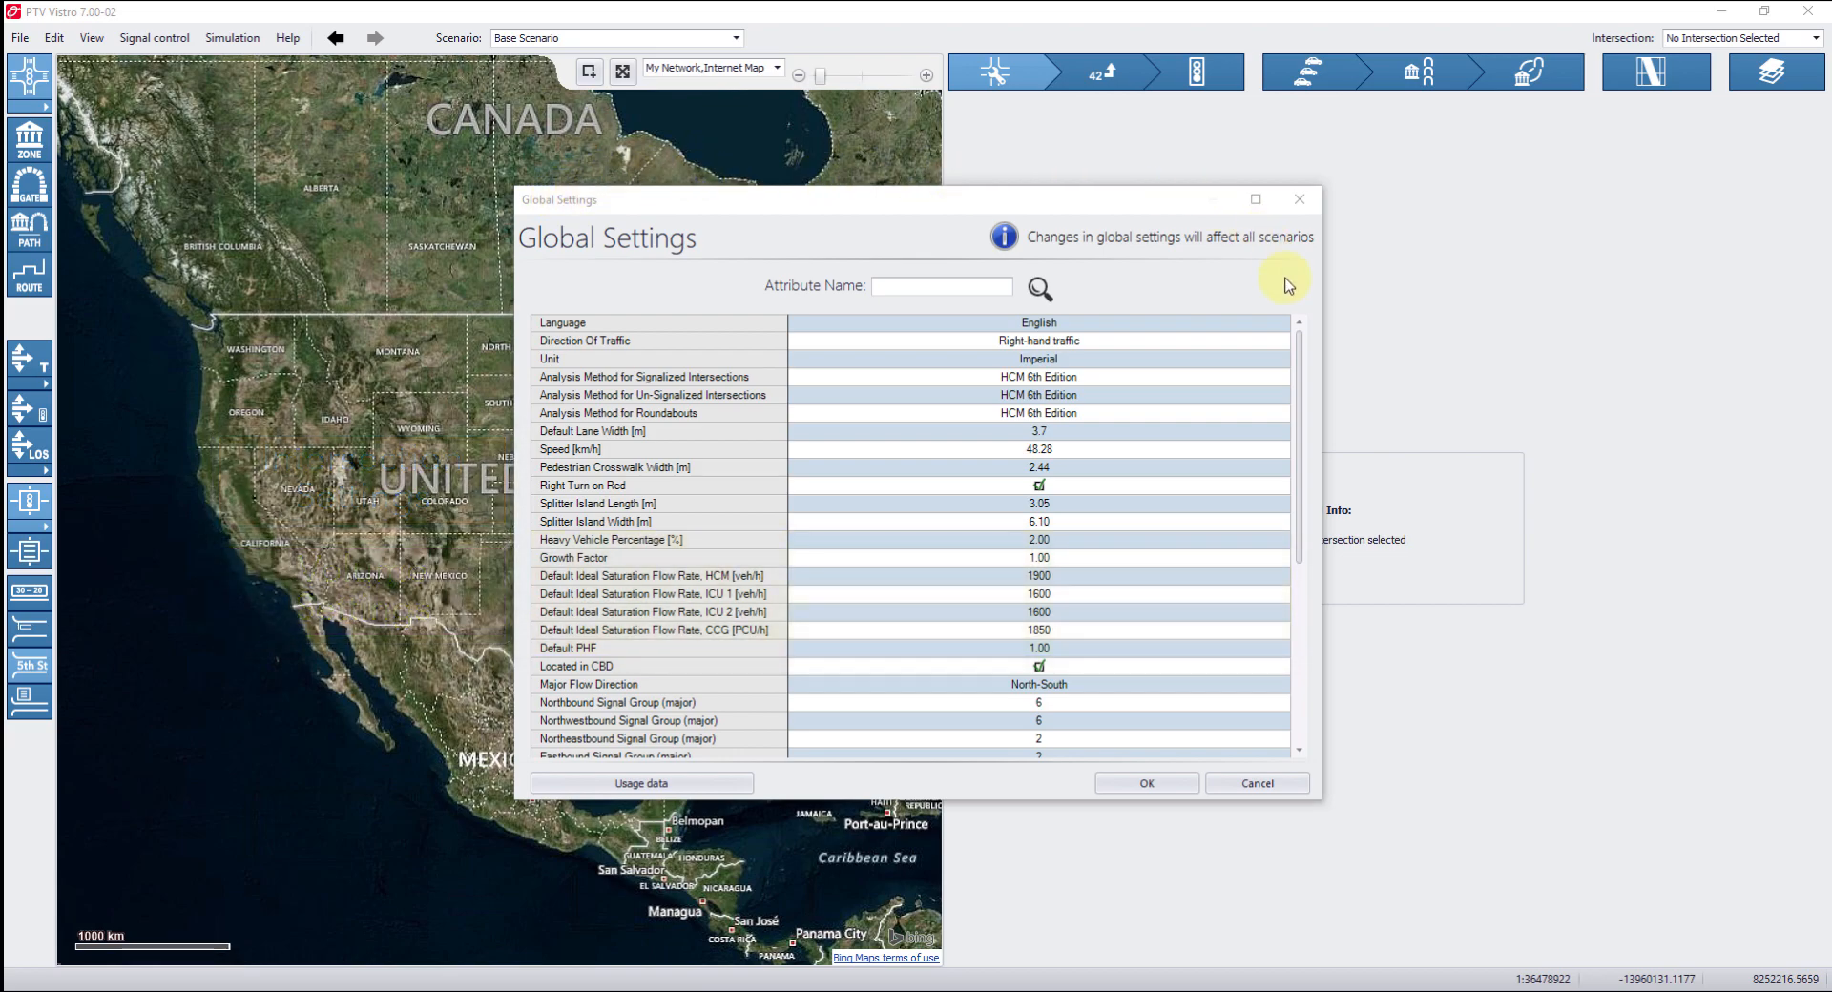
drag(1303, 394, 1309, 572)
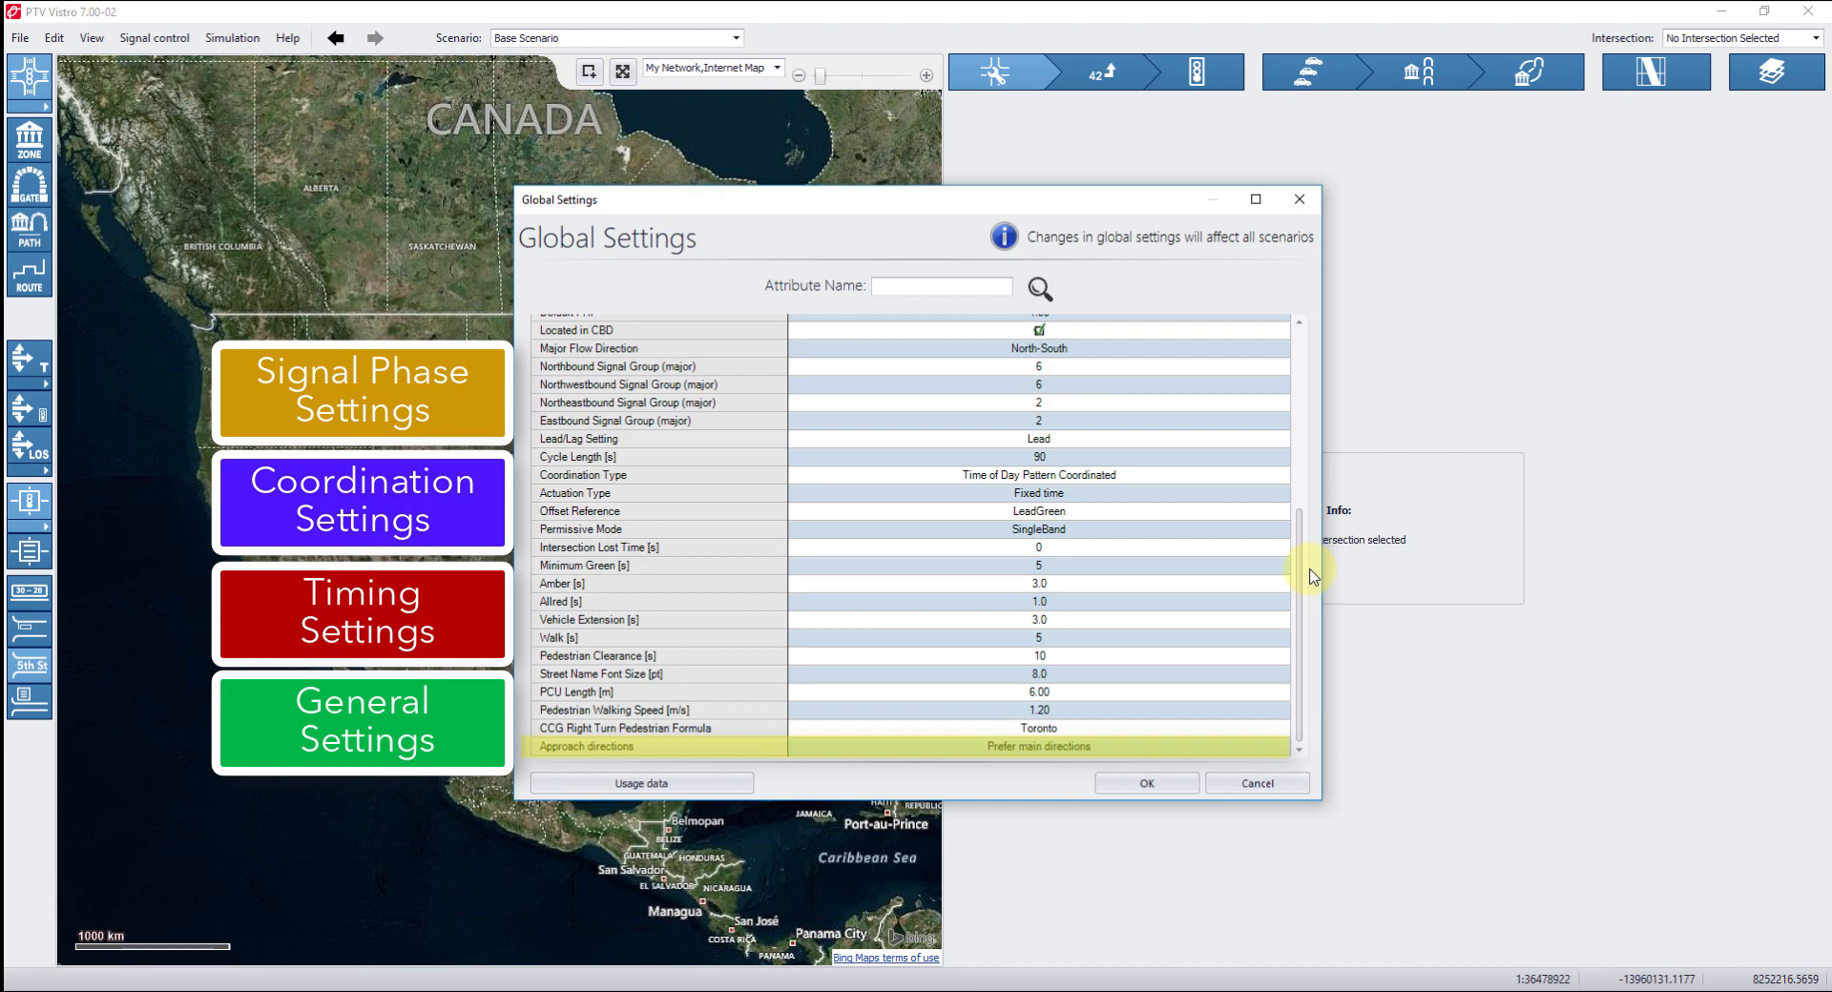
click(1281, 750)
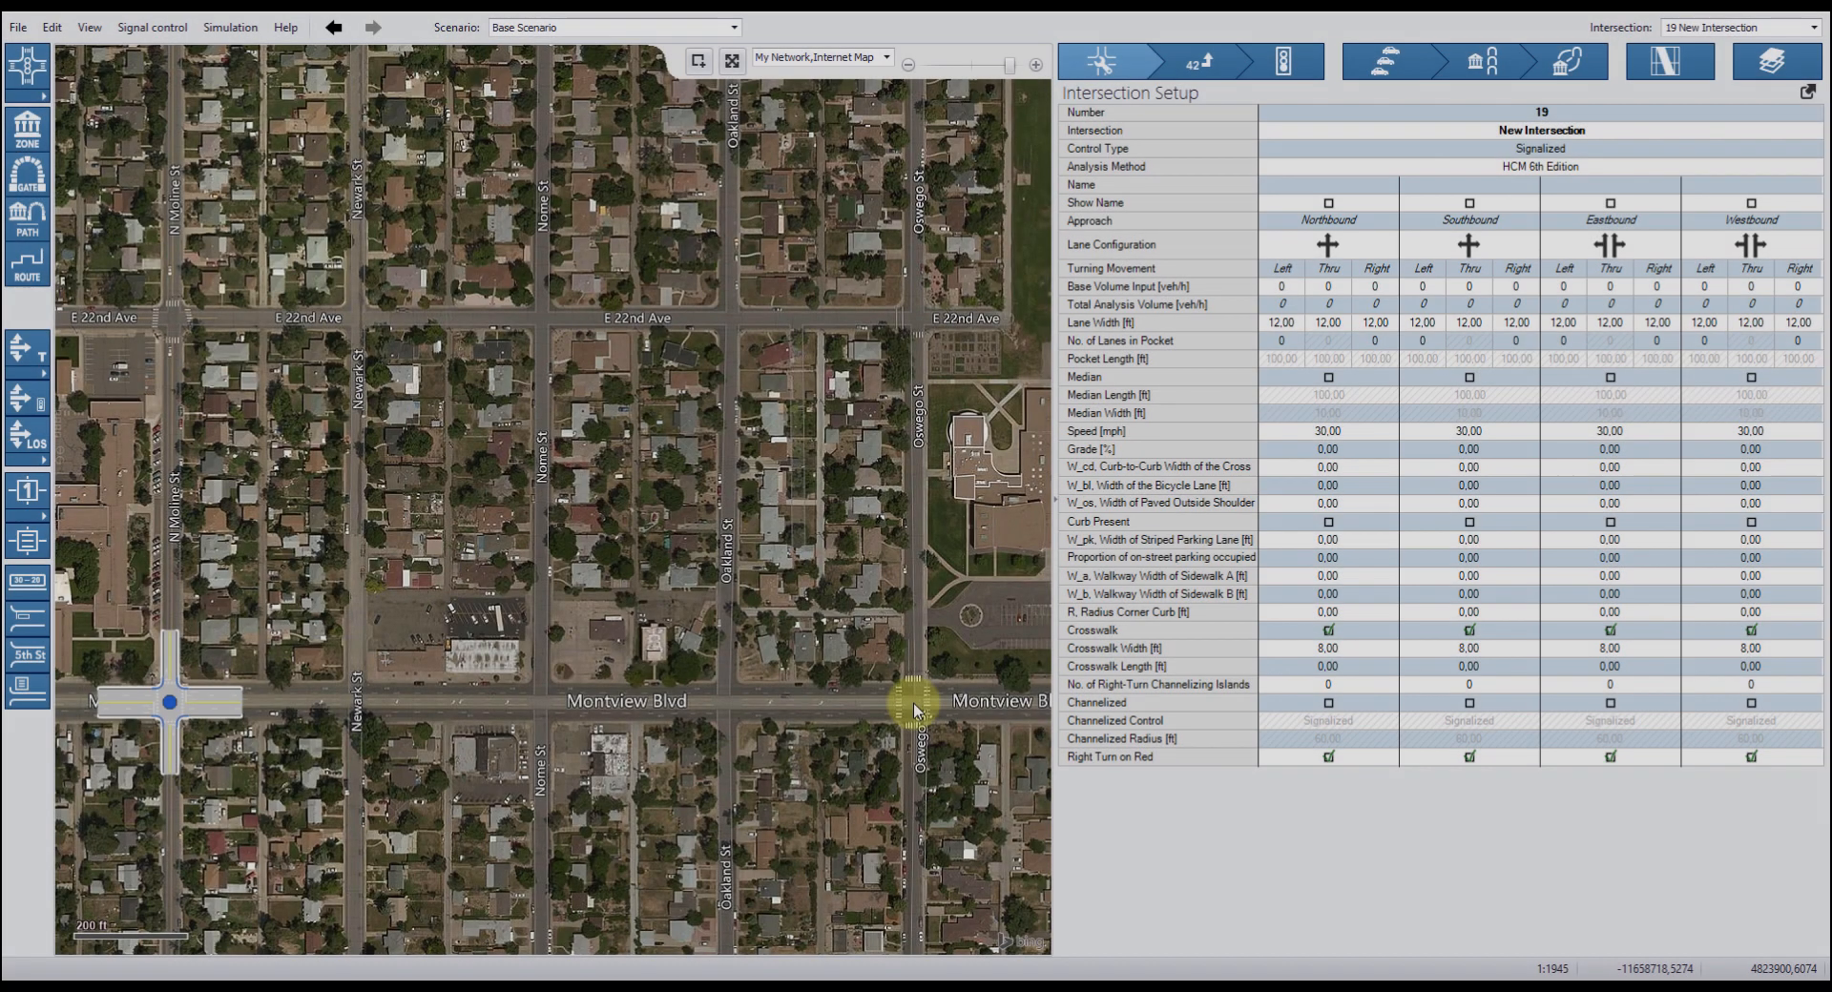
Insert an intersection at Montview Blvd and Oswego St and link it to the intersection at N Moline St.
right_click(912, 706)
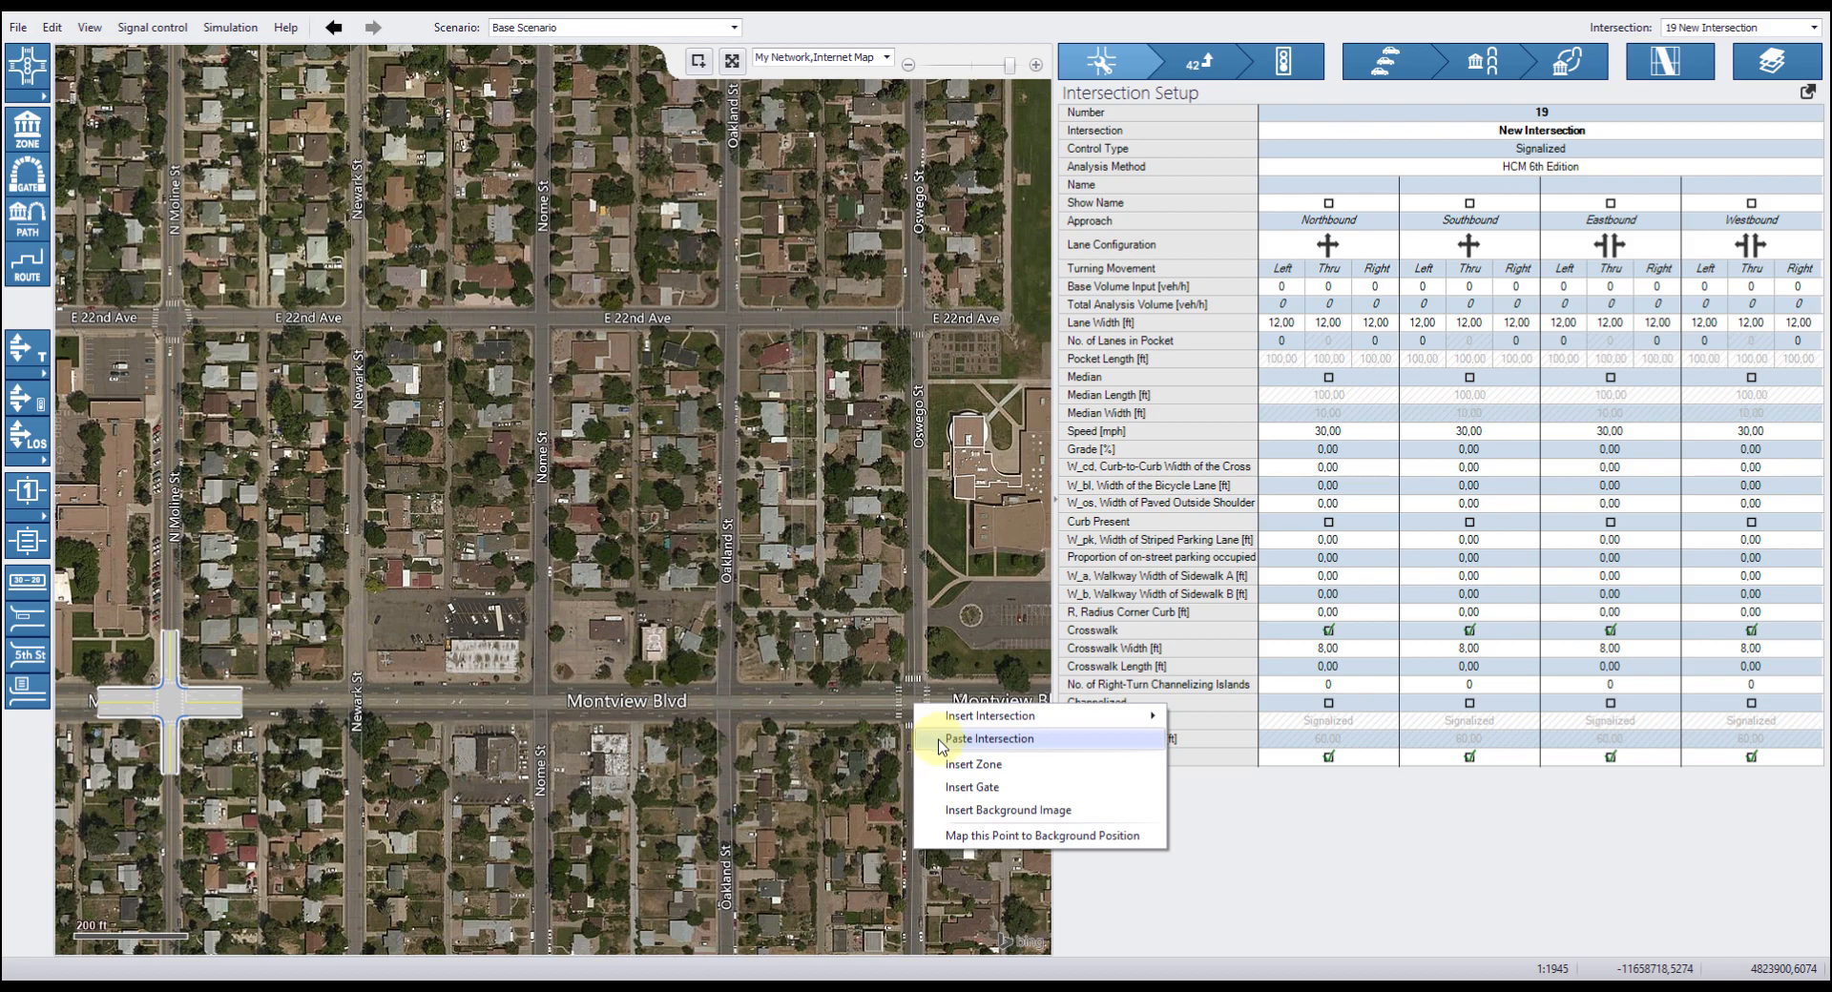
click(954, 716)
drag(841, 704, 241, 703)
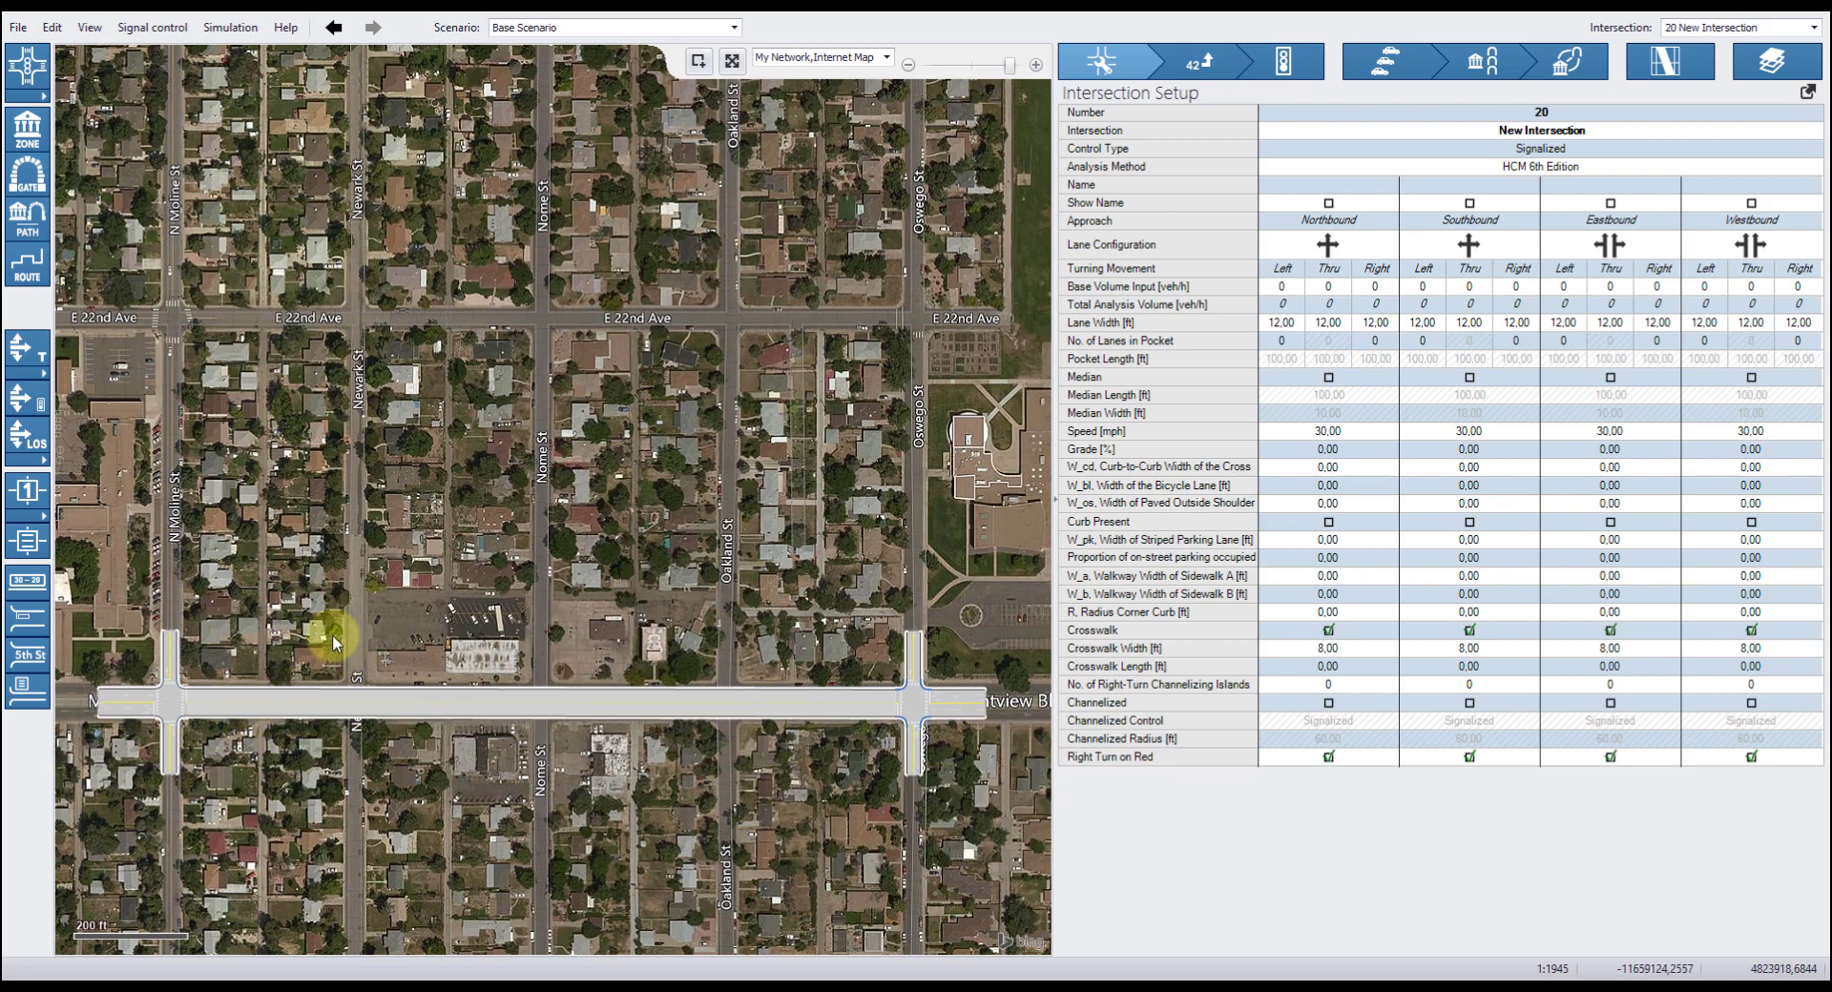
Insert a two-way stop intersection on the Montview Blvd link at Newark St.
click(356, 703)
right_click(354, 707)
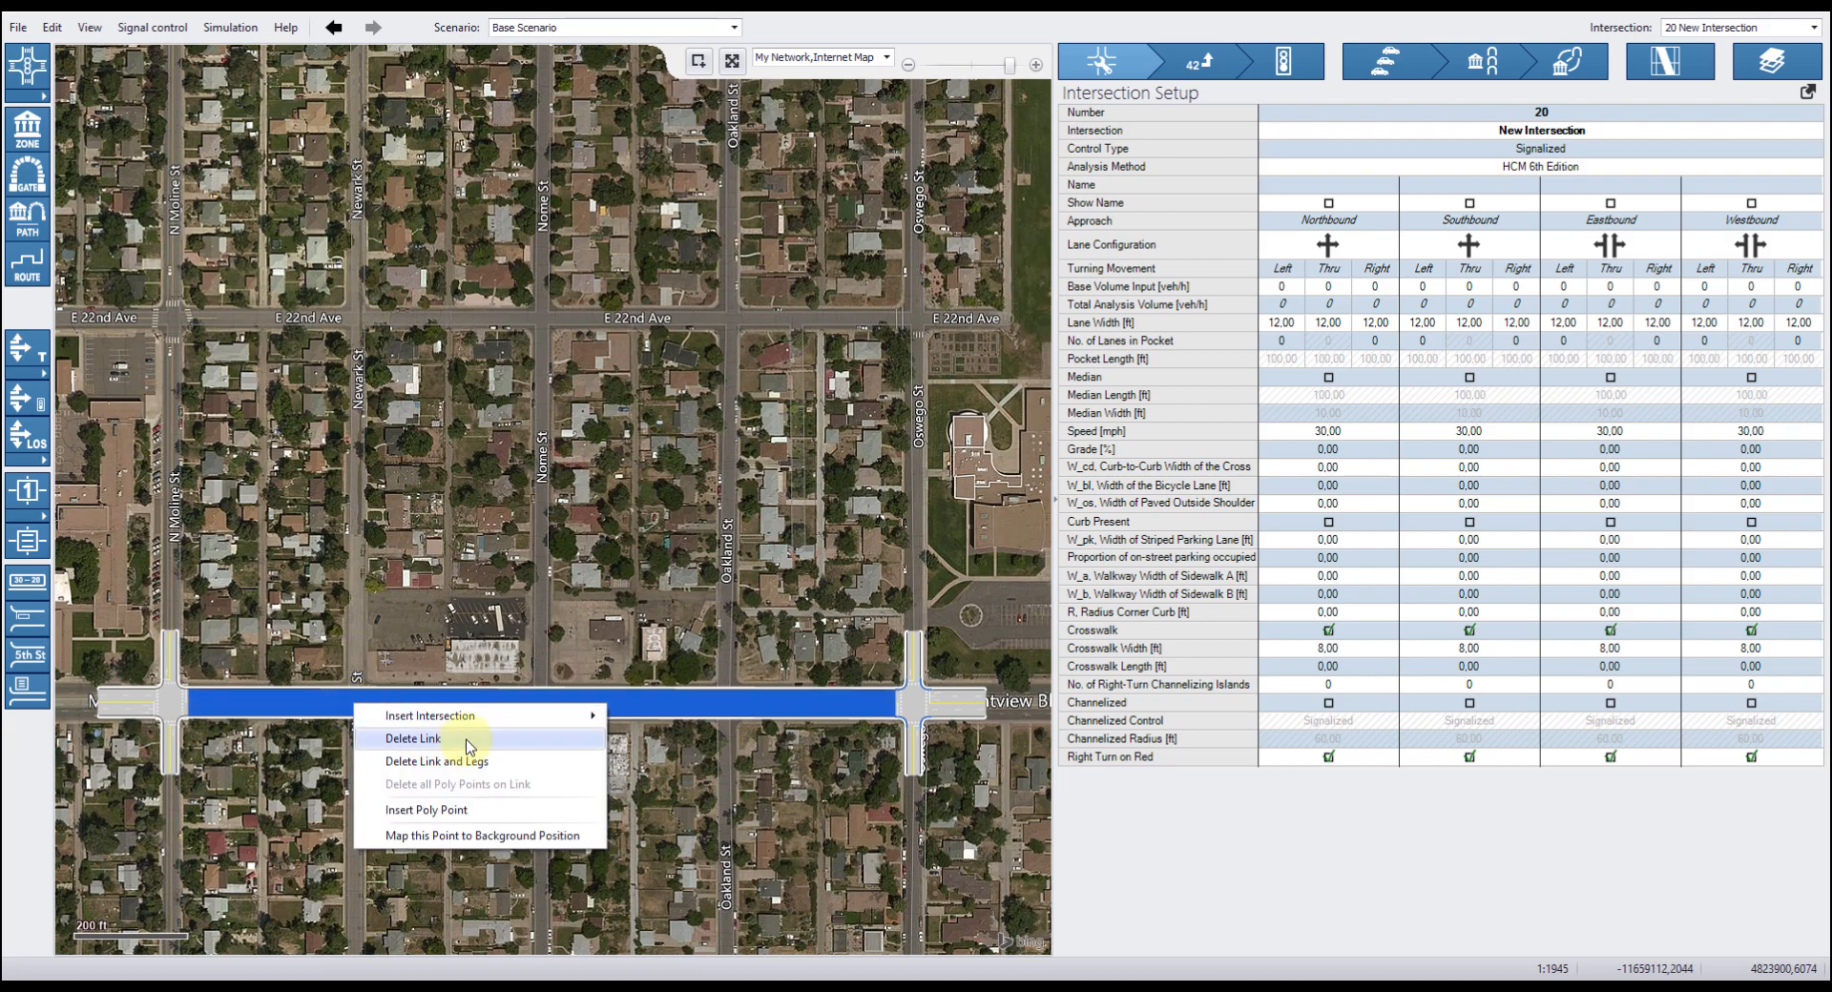
mouse_move(477, 716)
click(694, 764)
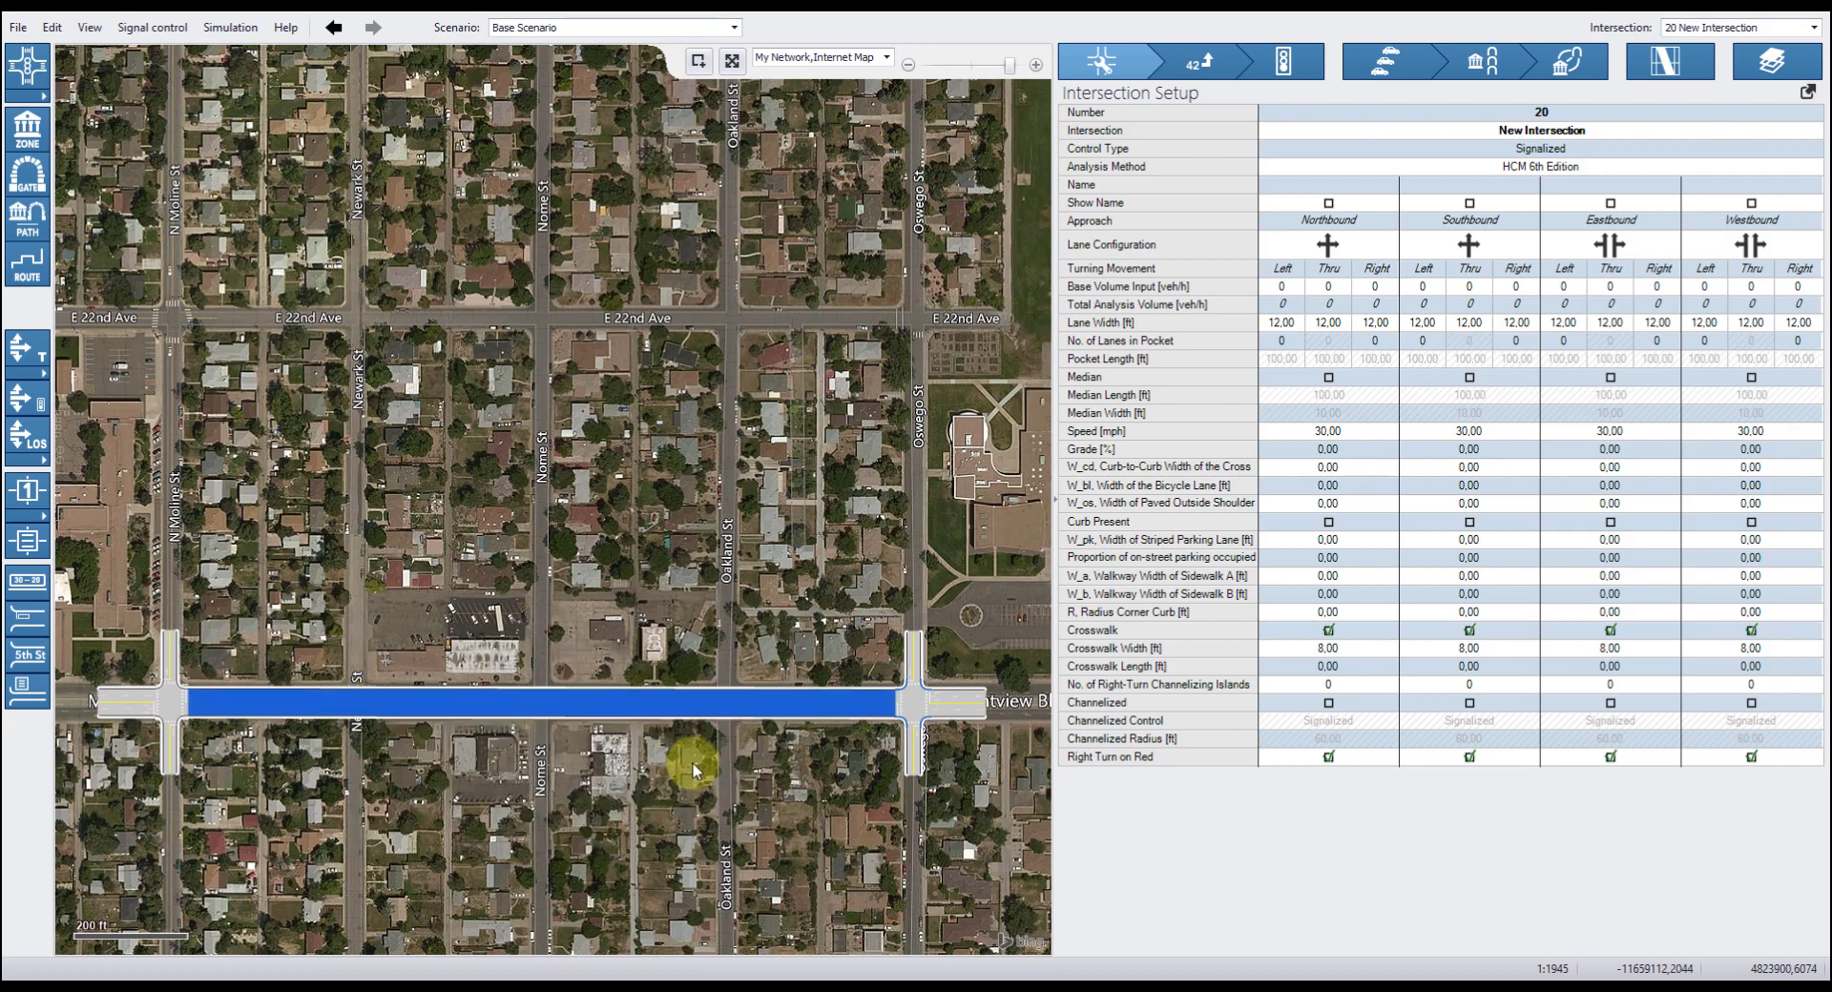
Insert a two-way stop intersection on Montview Blvd at Norfolk St.
right_click(543, 707)
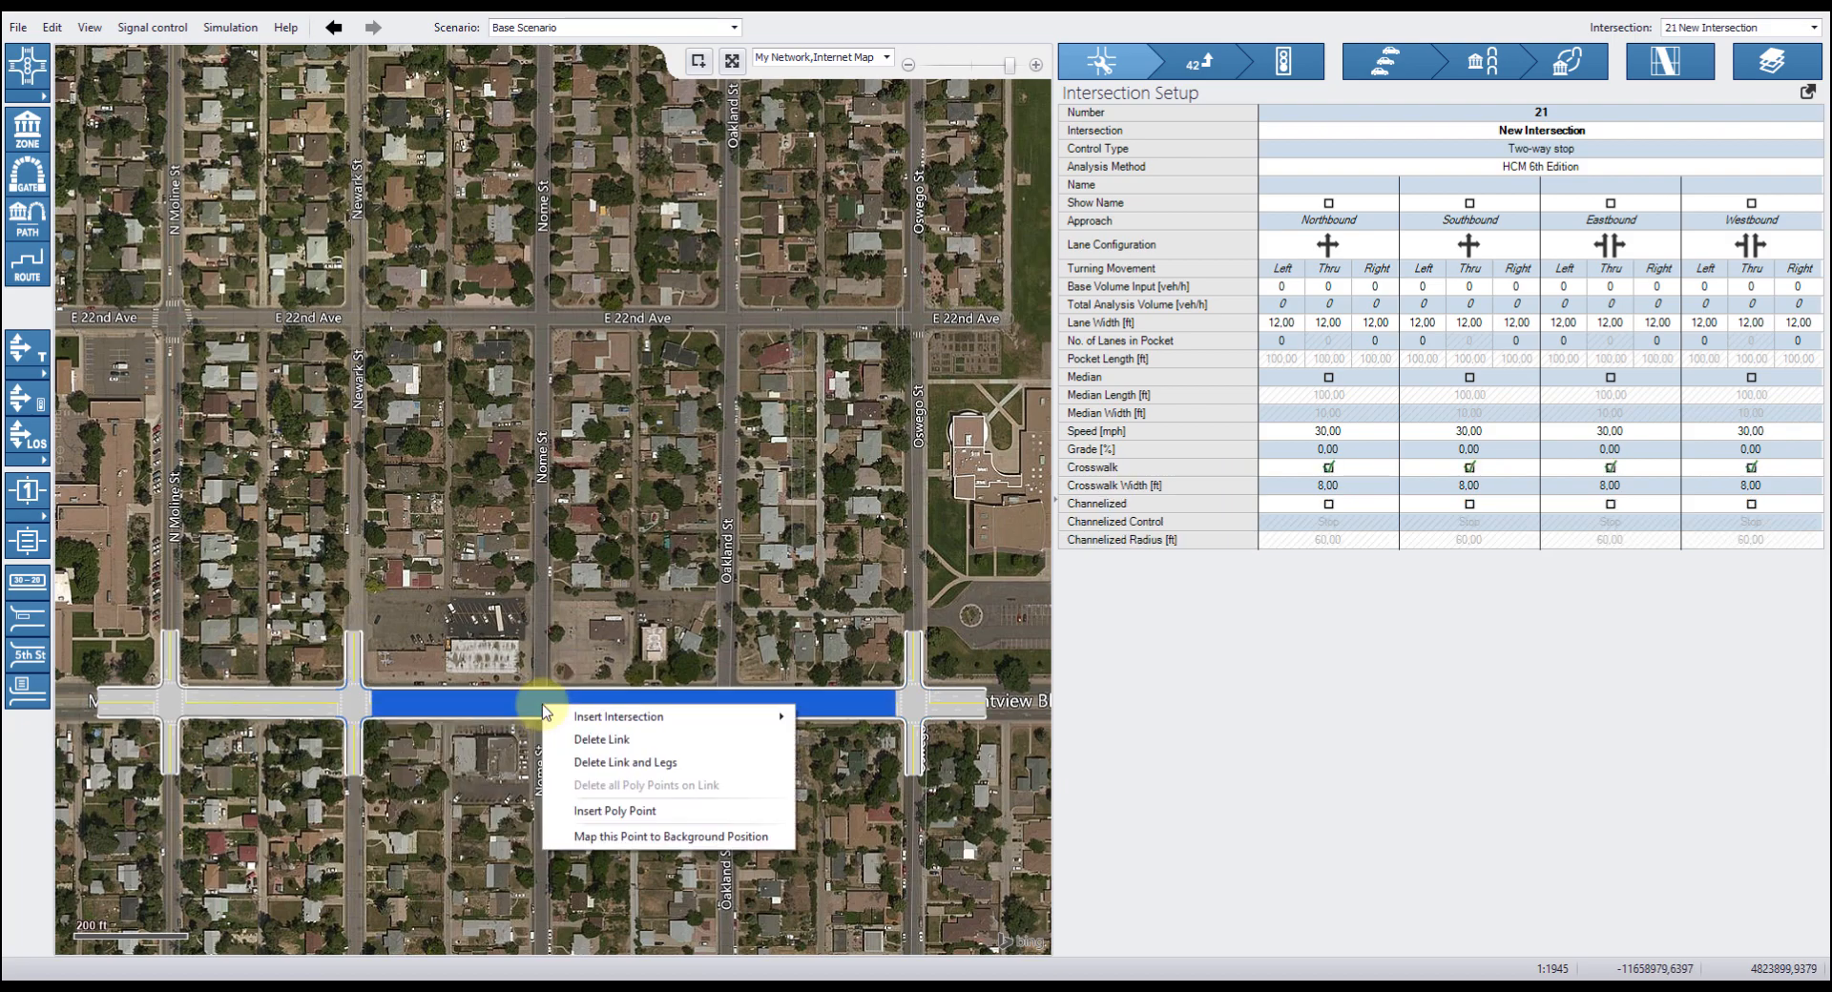
mouse_move(668, 718)
click(871, 763)
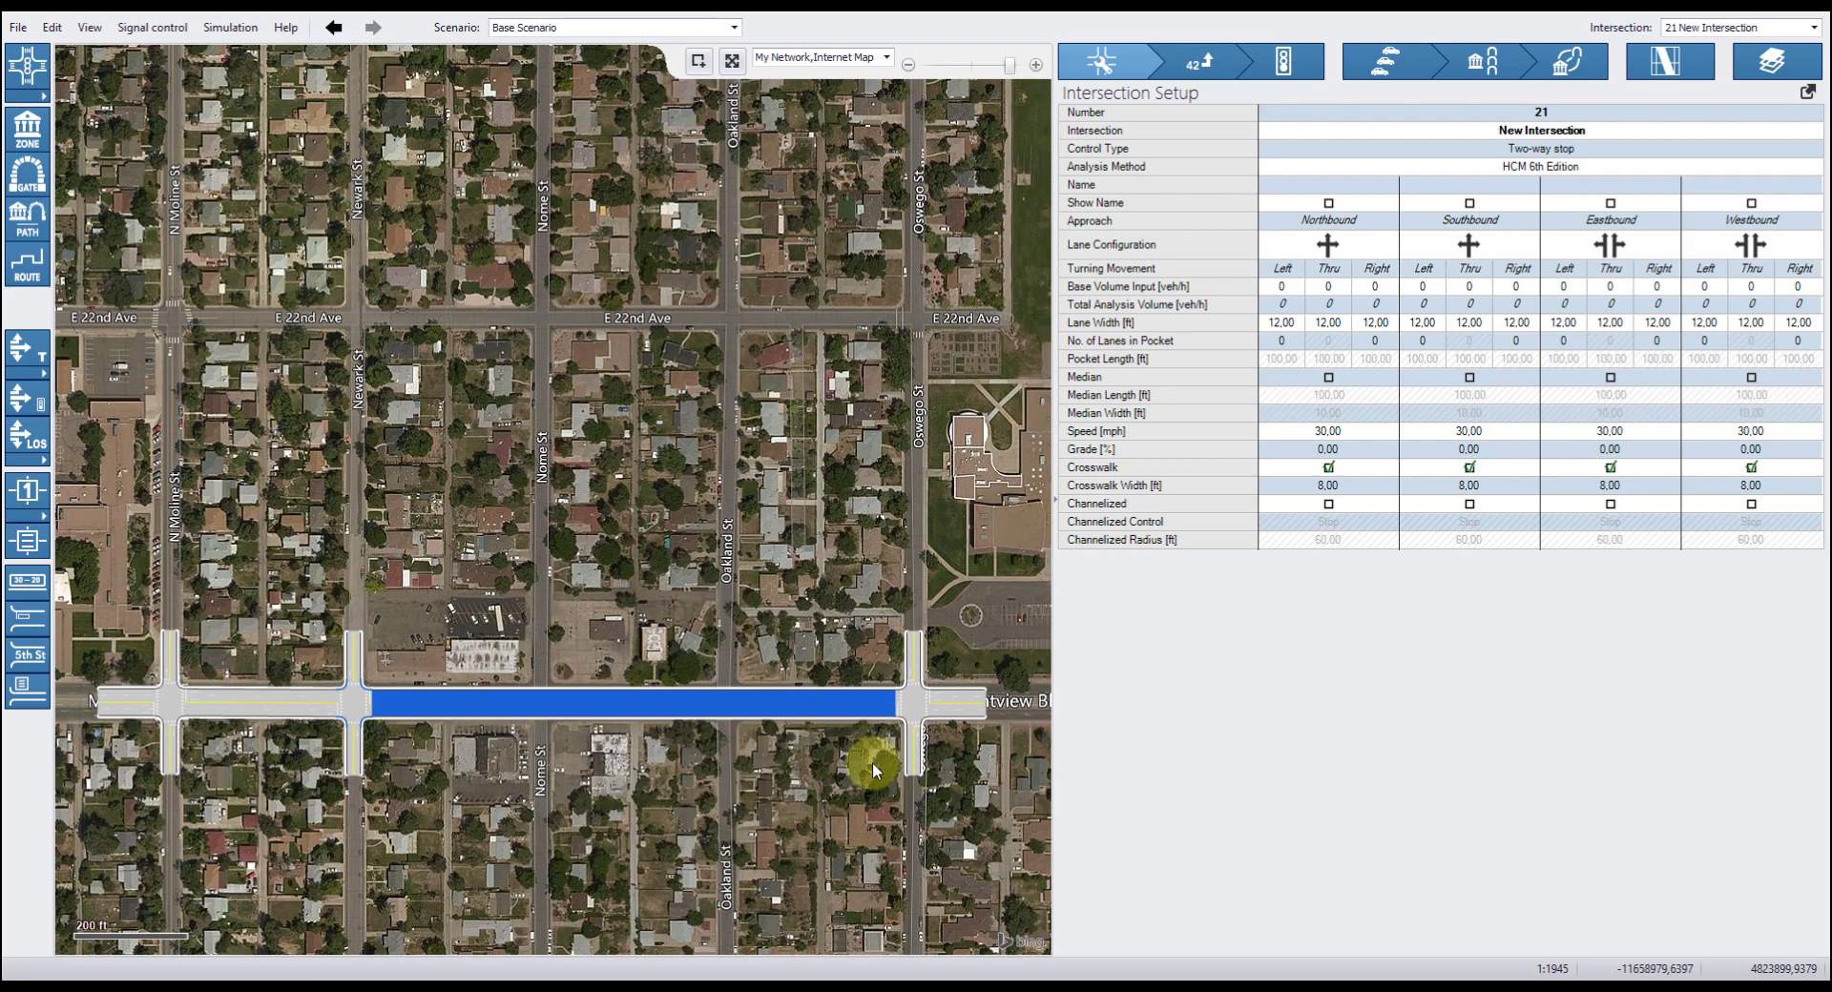
Insert a two-way stop intersection on Montview Blvd at Oakland St.
click(721, 708)
right_click(724, 704)
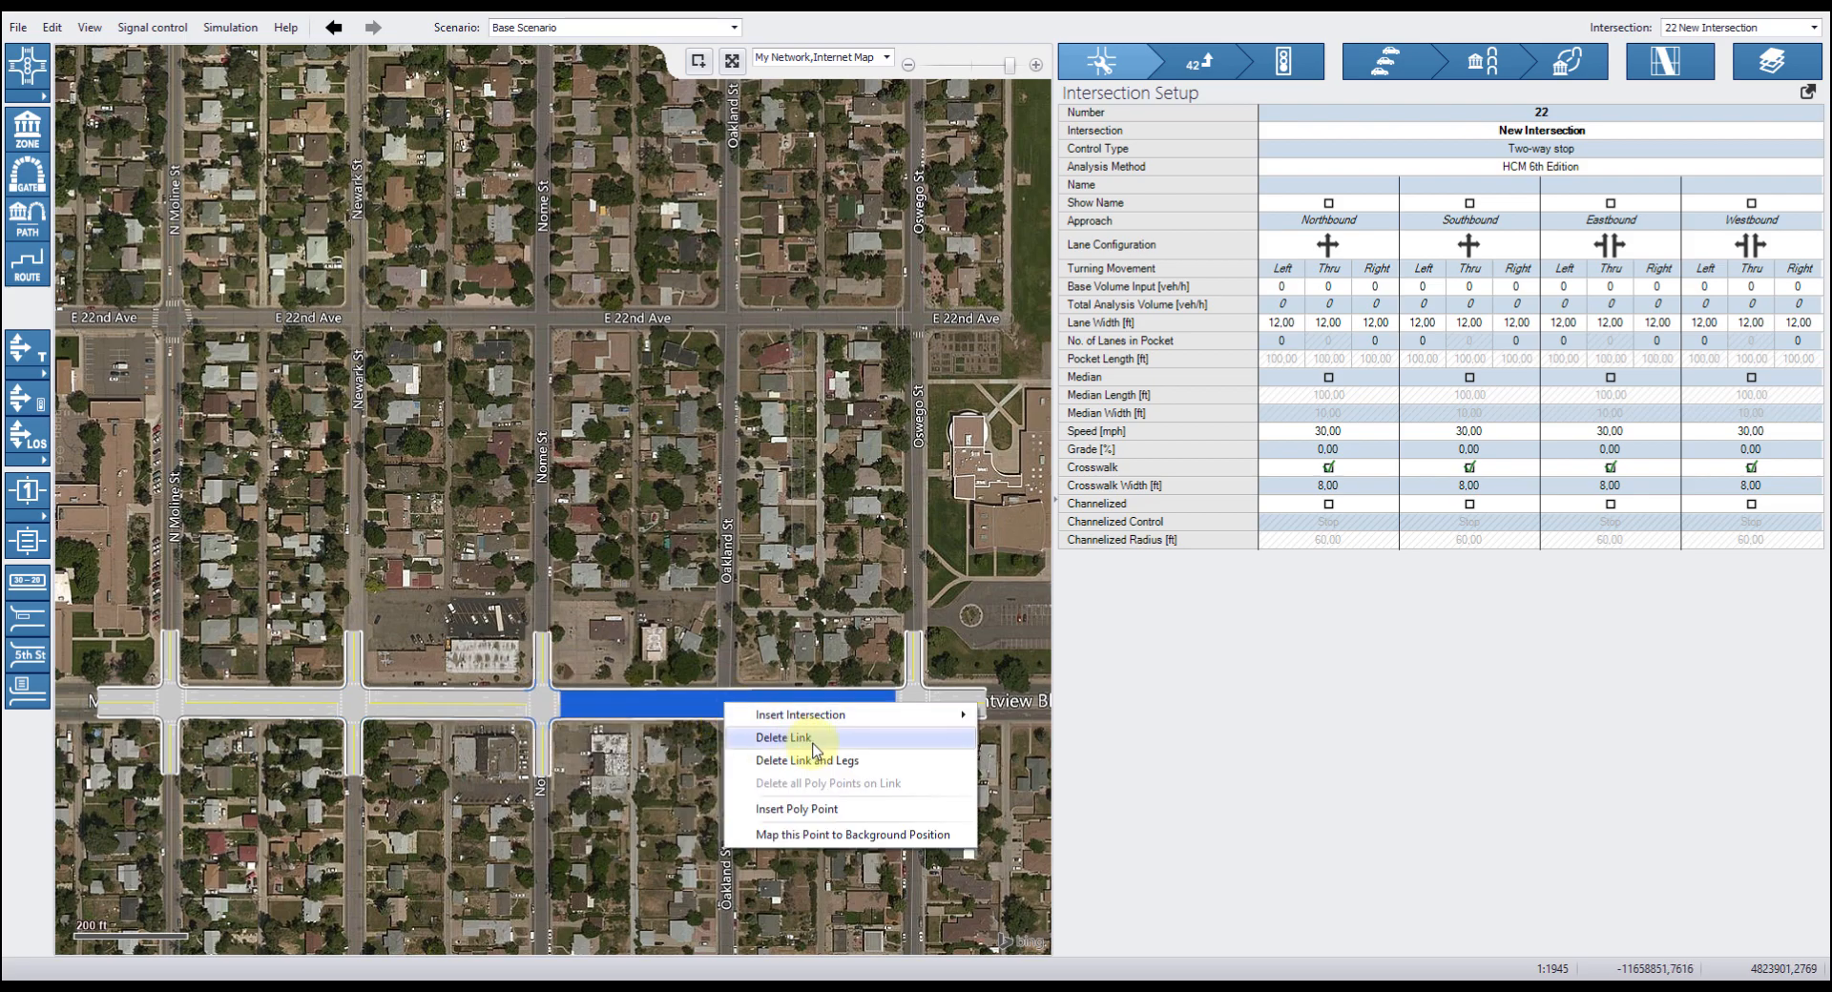
mouse_move(885, 723)
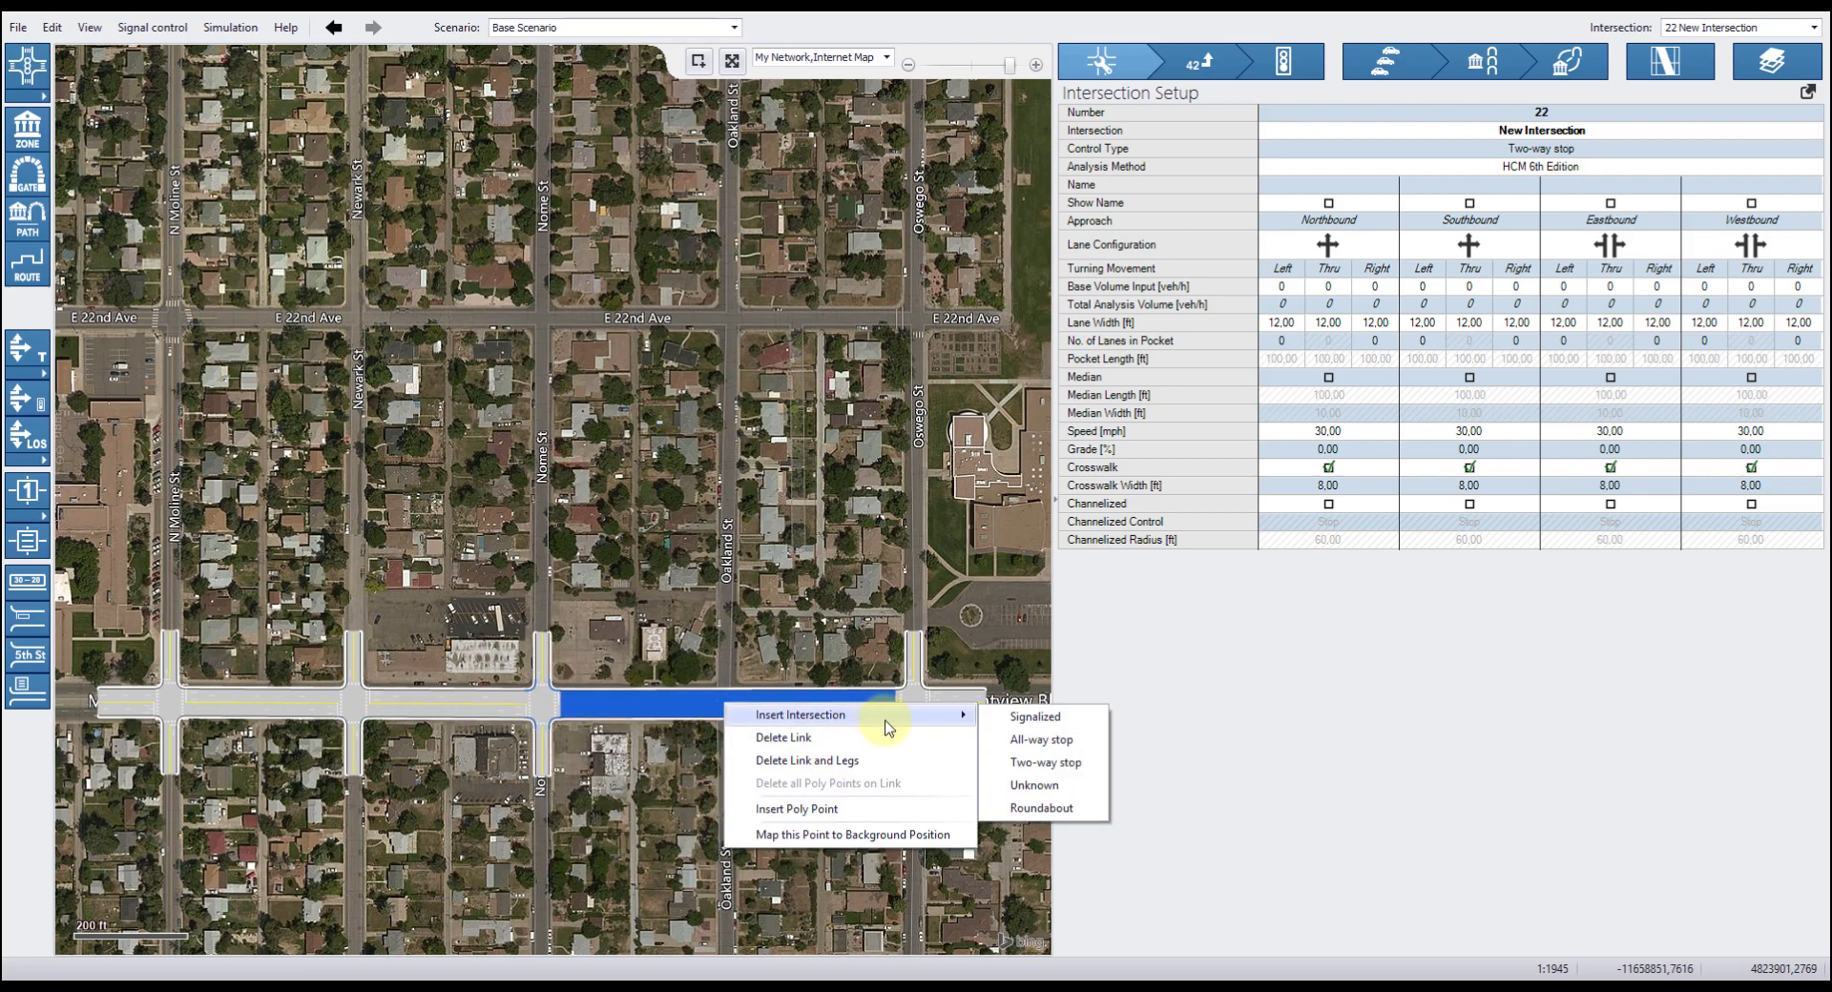
click(1038, 763)
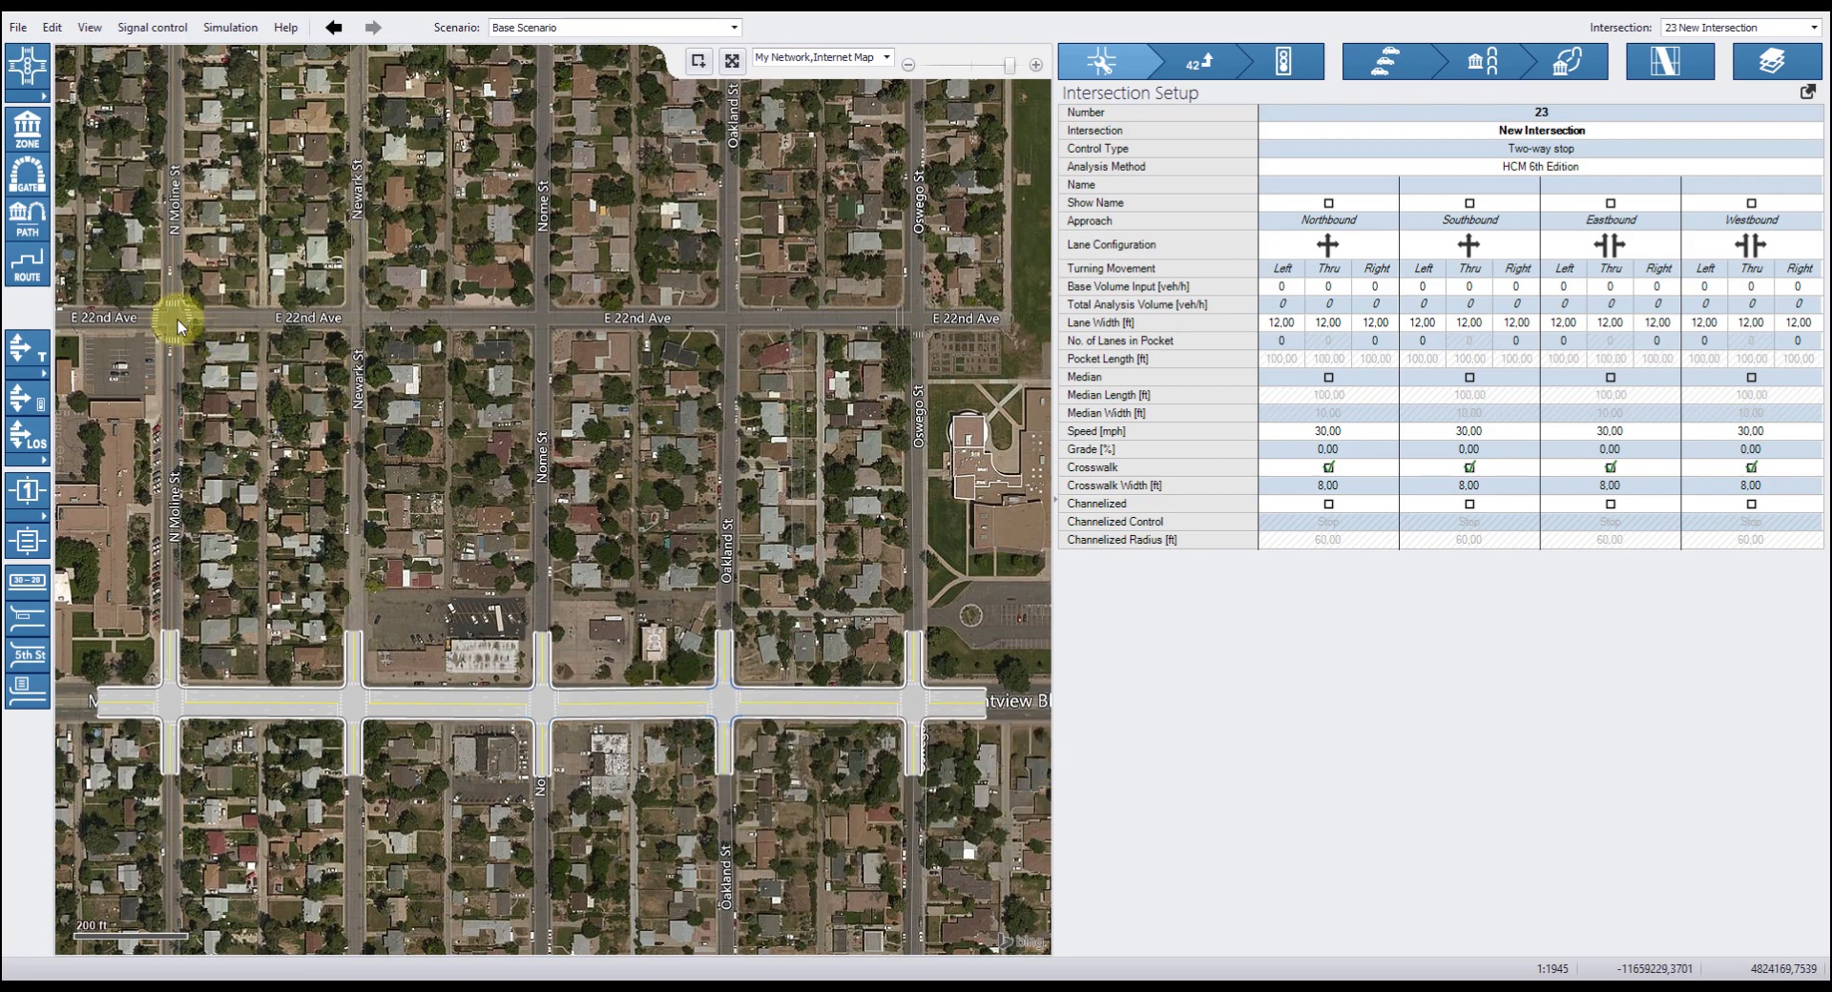
Insert an intersection at E 22nd Ave and N Moline St and link it south toward Montview Blvd.
right_click(172, 324)
mouse_move(334, 332)
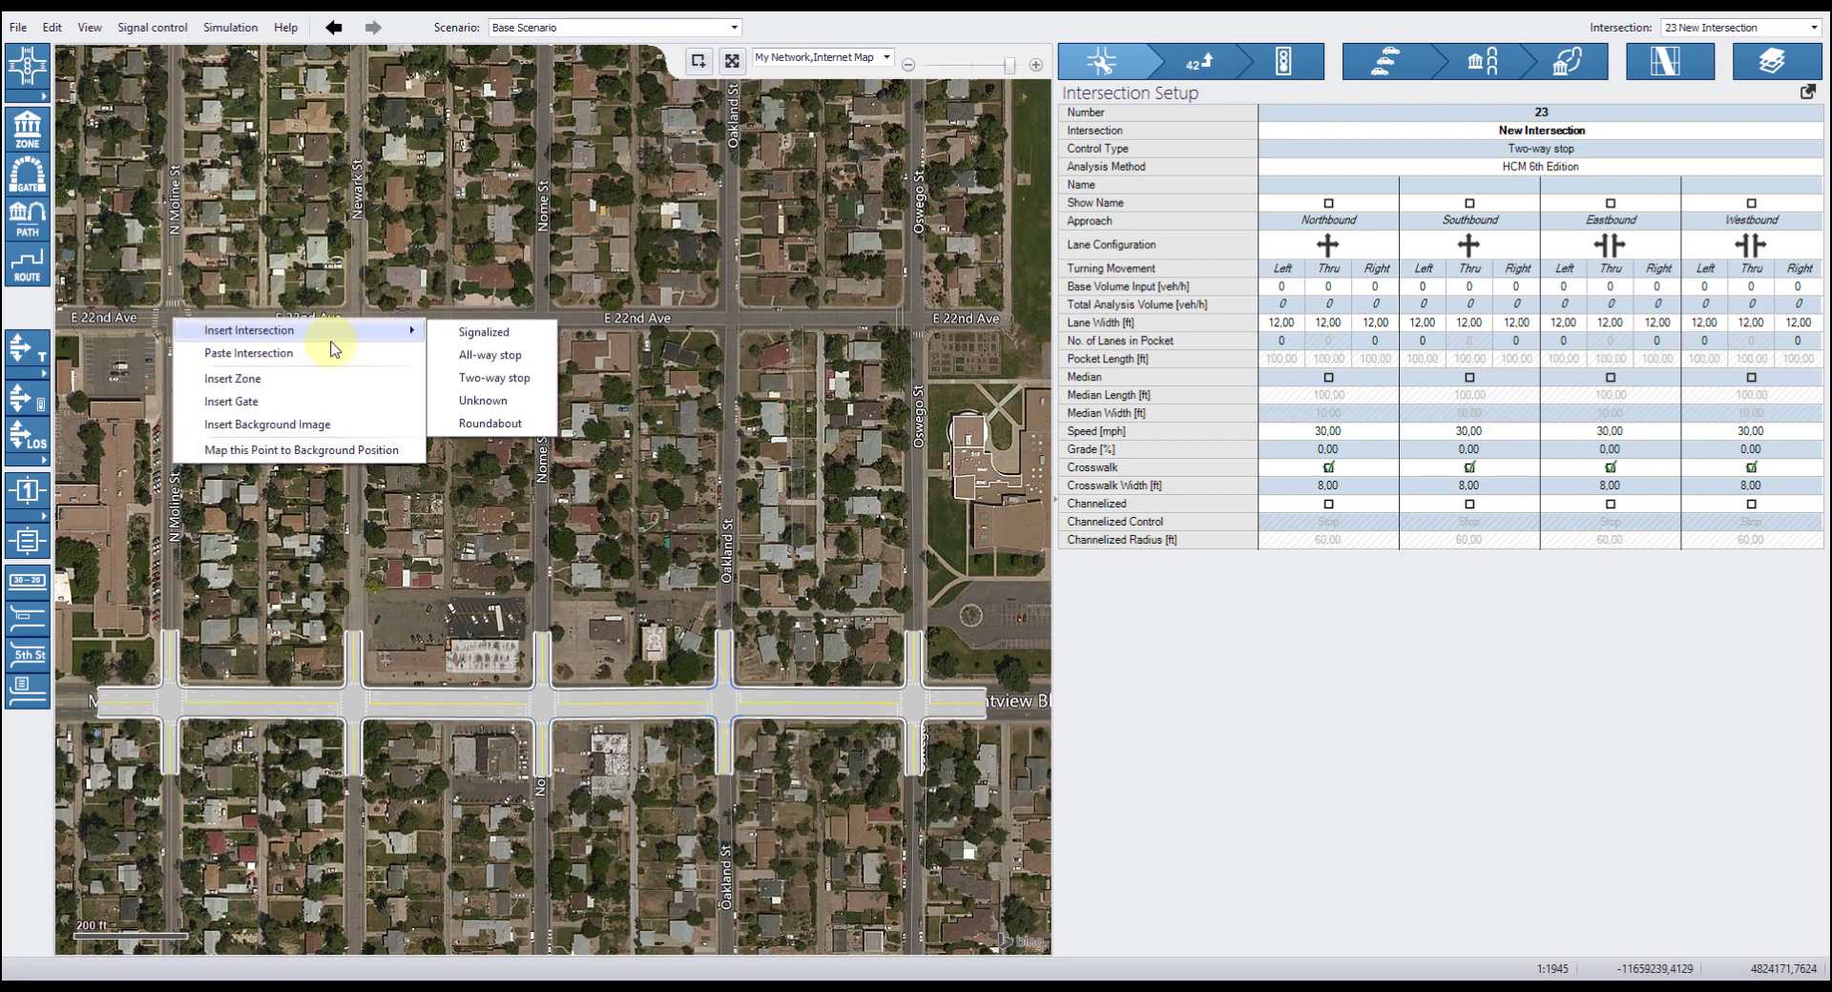
click(498, 341)
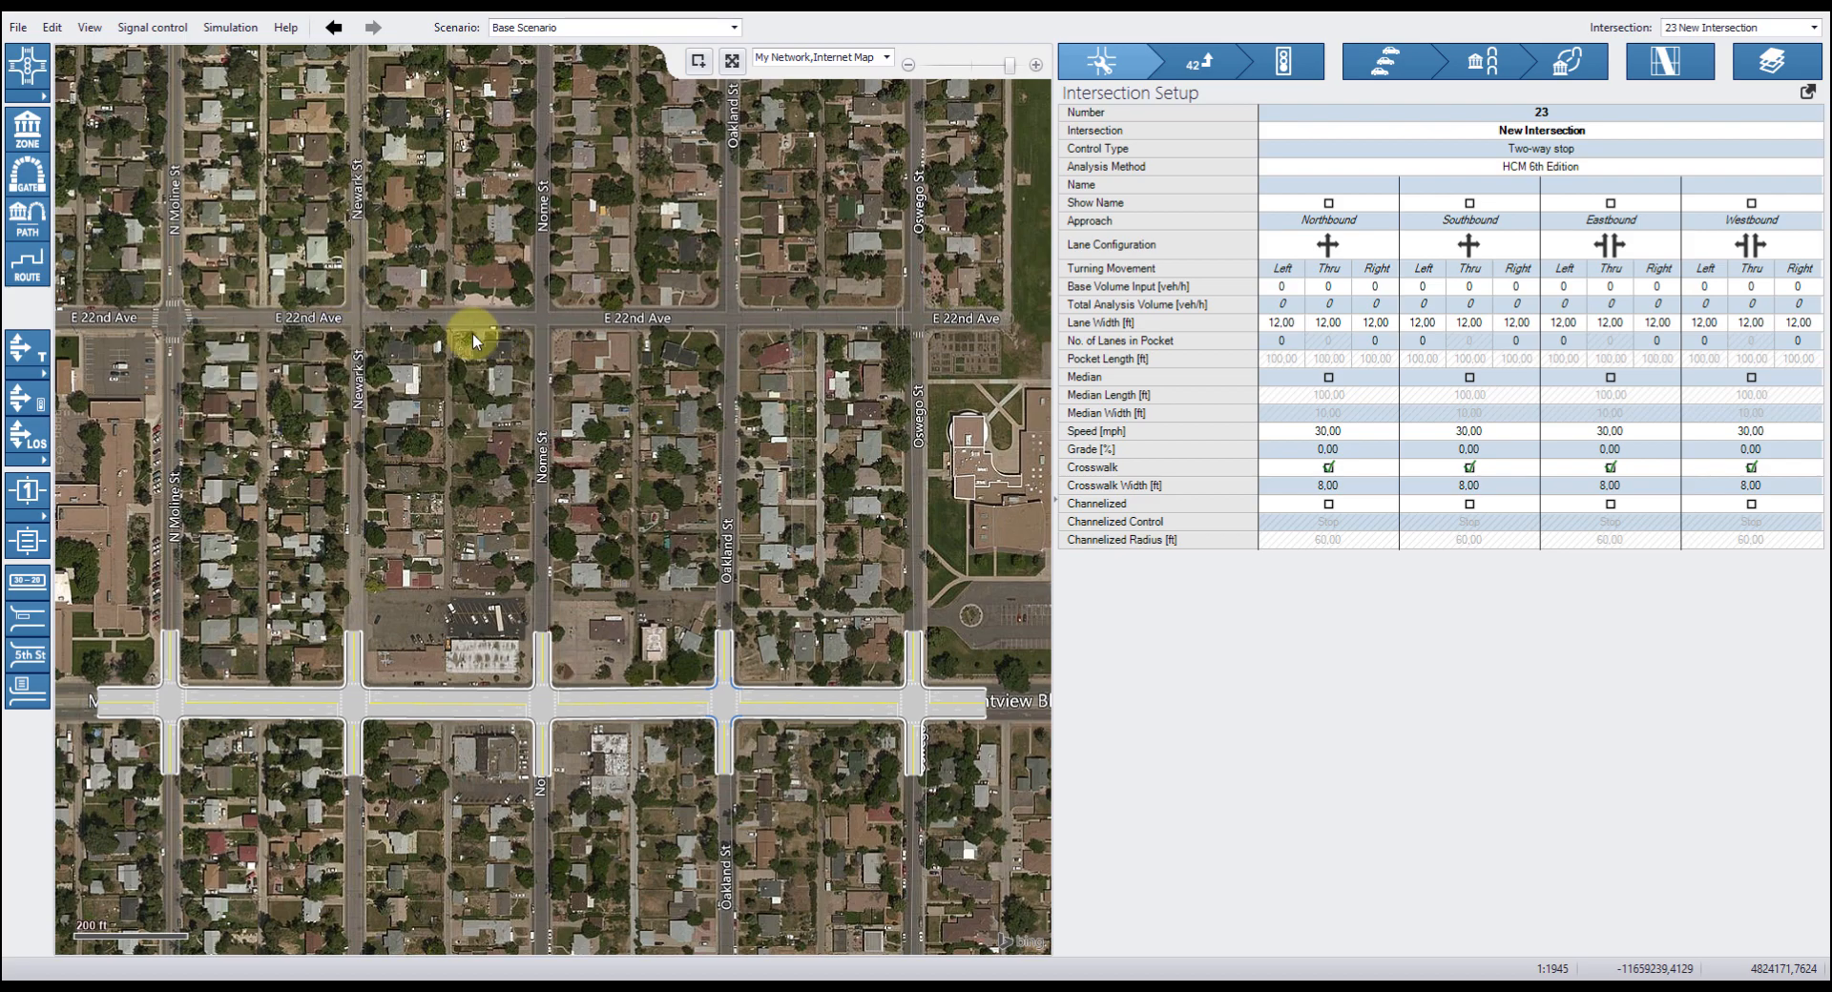
drag(174, 391, 170, 633)
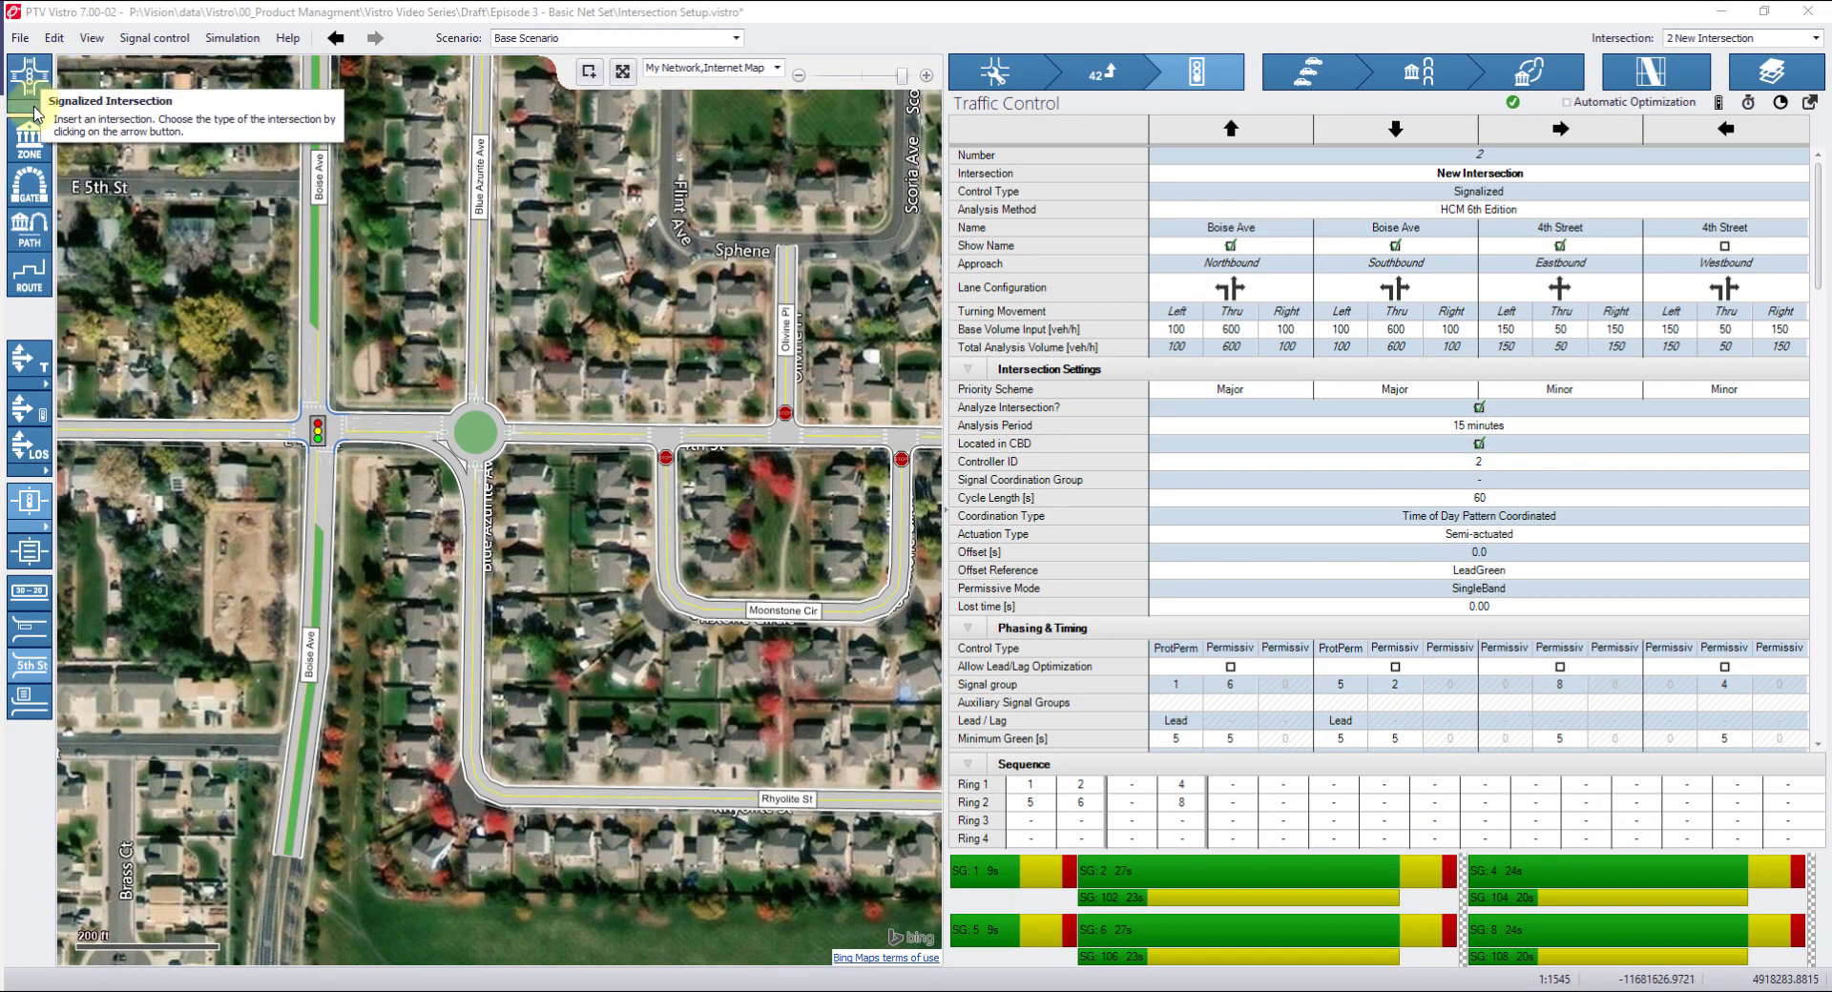
Select the signalized intersection at Boise Ave and 4th Street and inspect its signal timing bars.
click(45, 106)
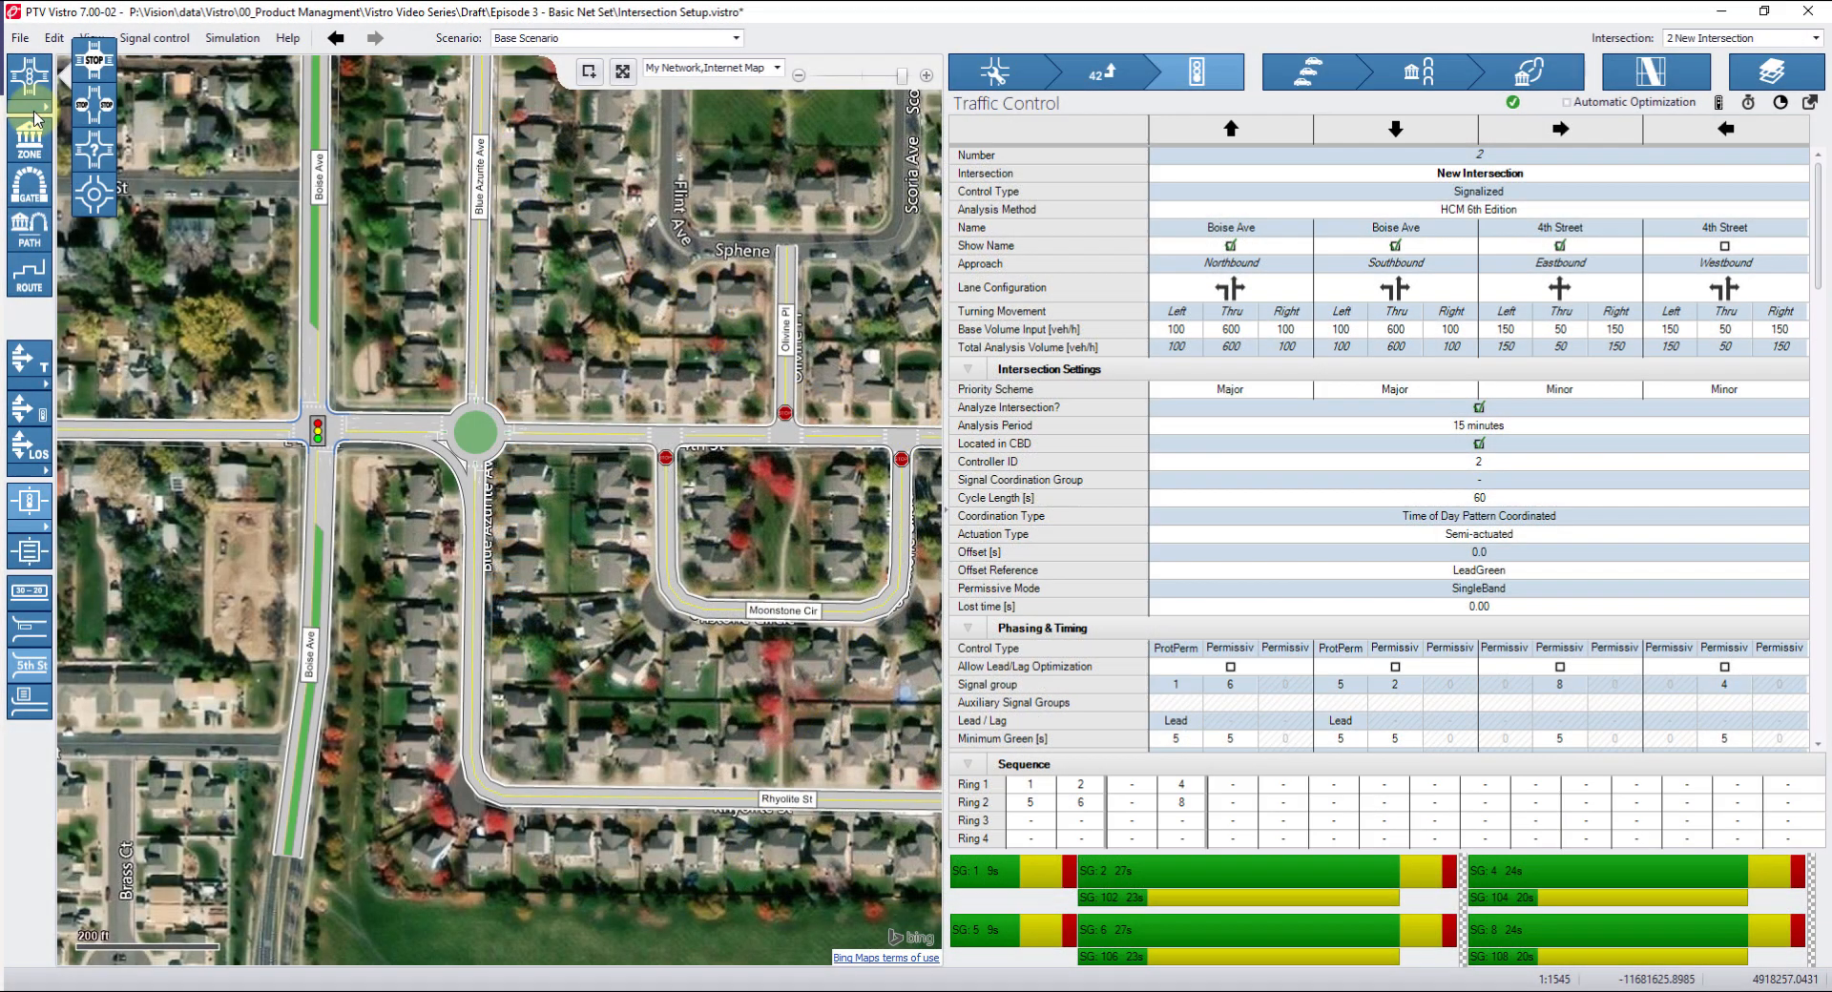
click(221, 202)
click(317, 429)
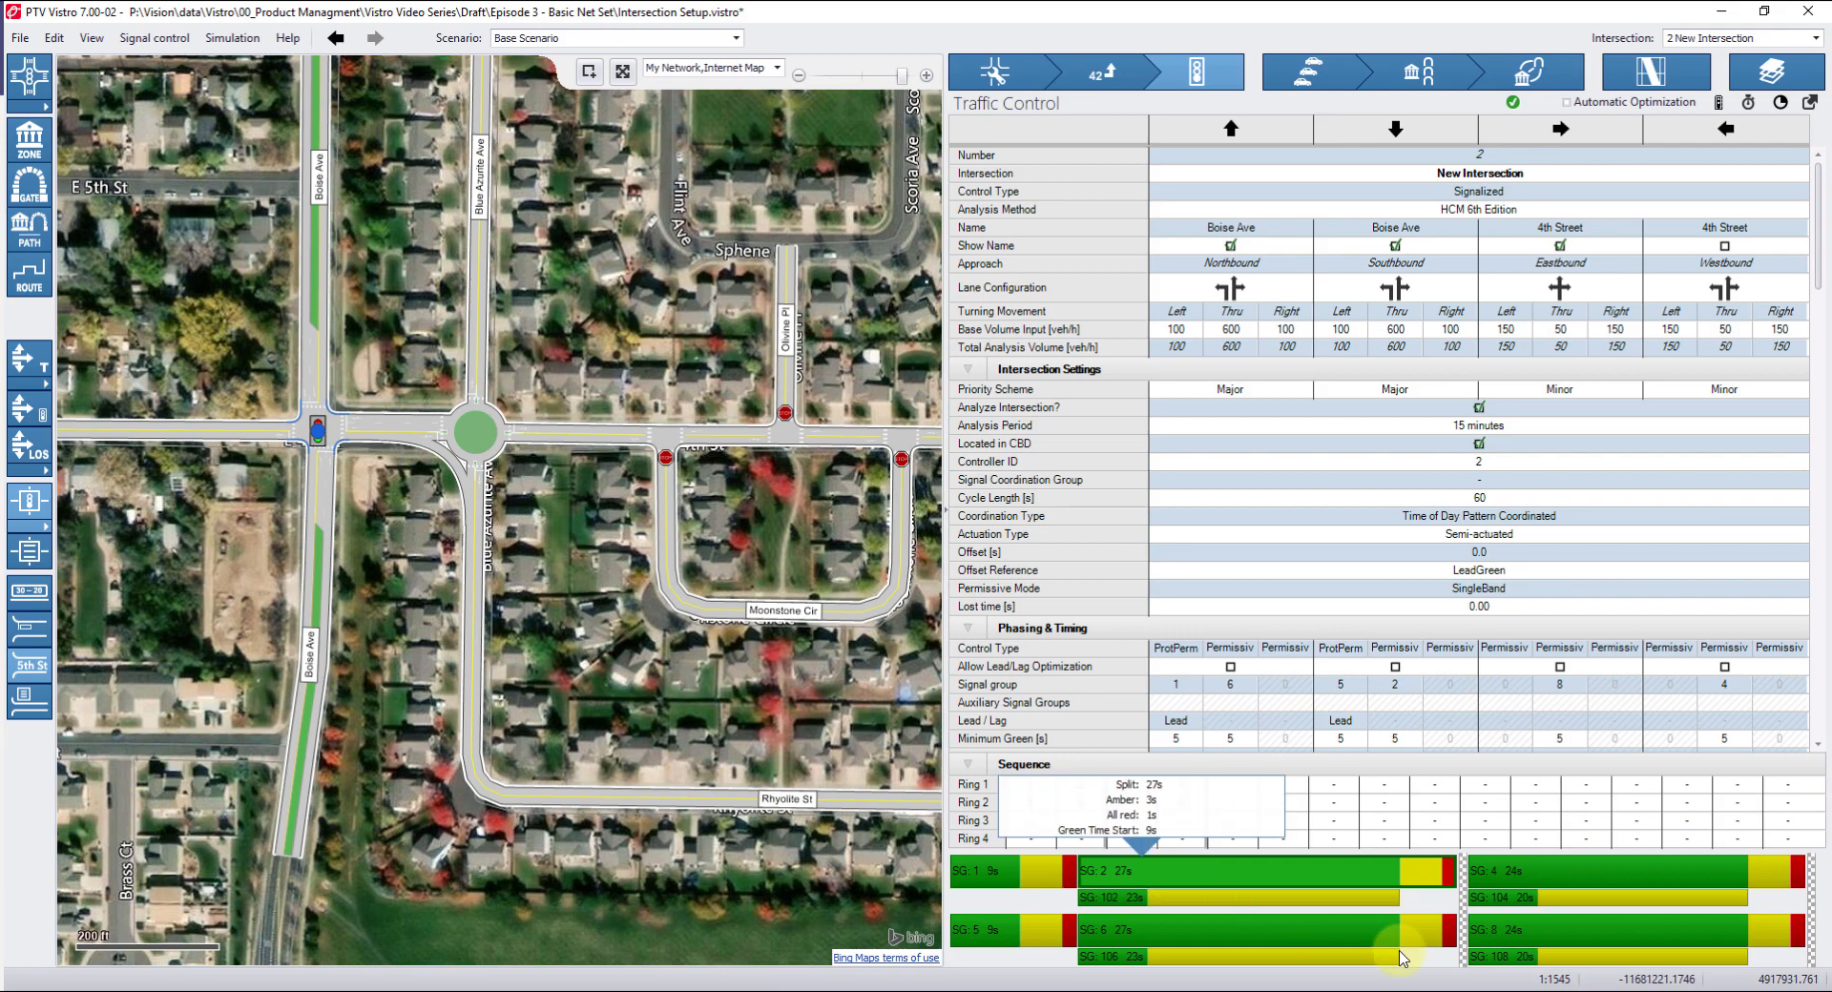
click(1475, 962)
Copy the signalized intersection at Boise Ave and 4th Street and paste it at Boise Ave and E 1st St.
click(318, 426)
right_click(319, 435)
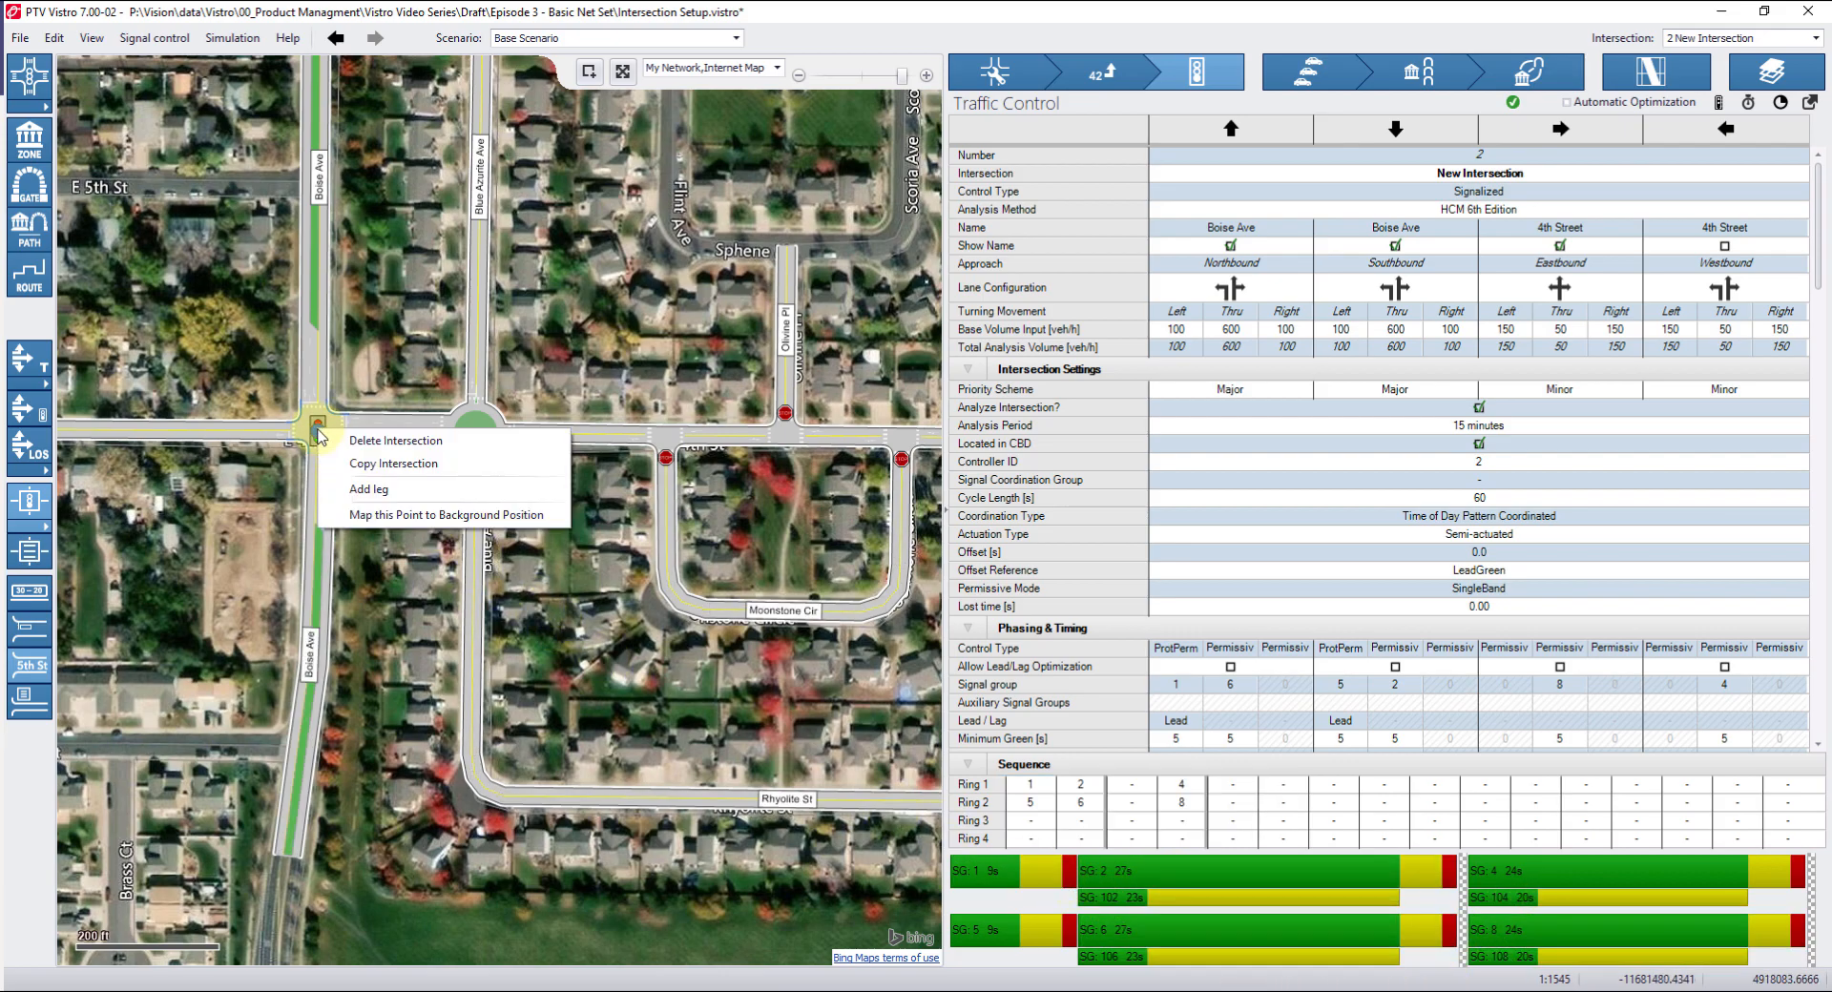
click(361, 463)
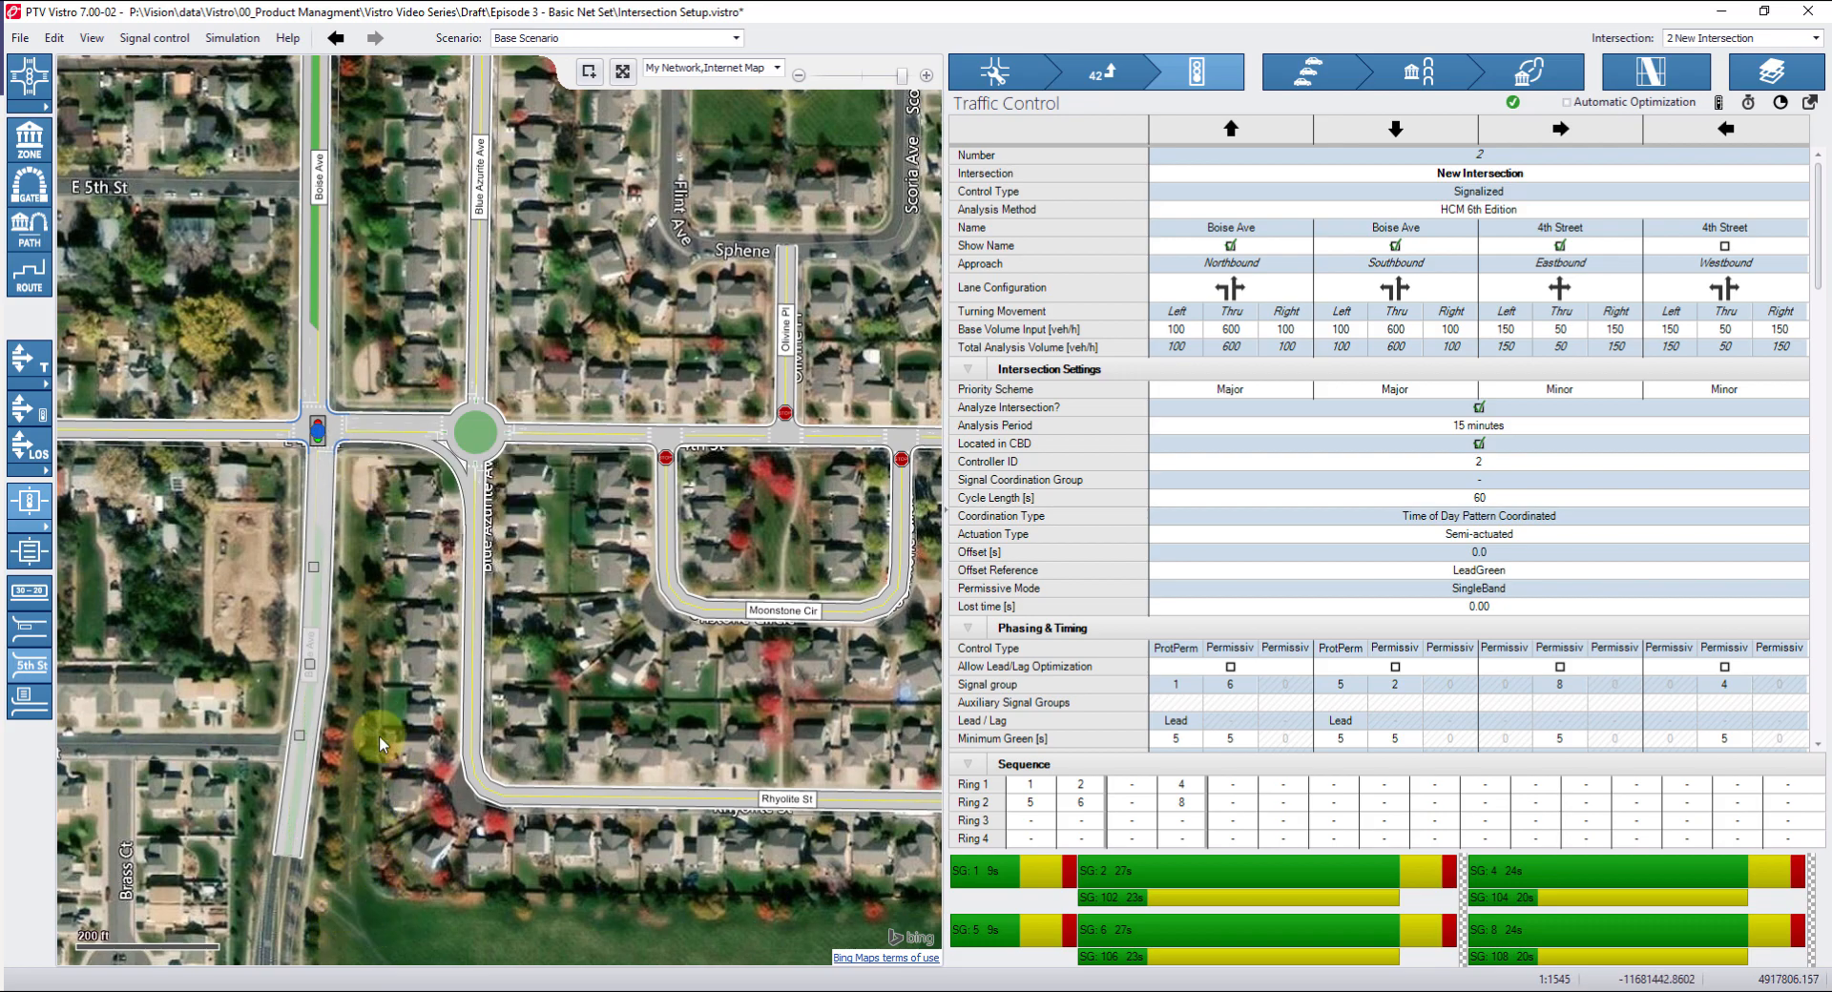
scroll(376, 750, down, 3)
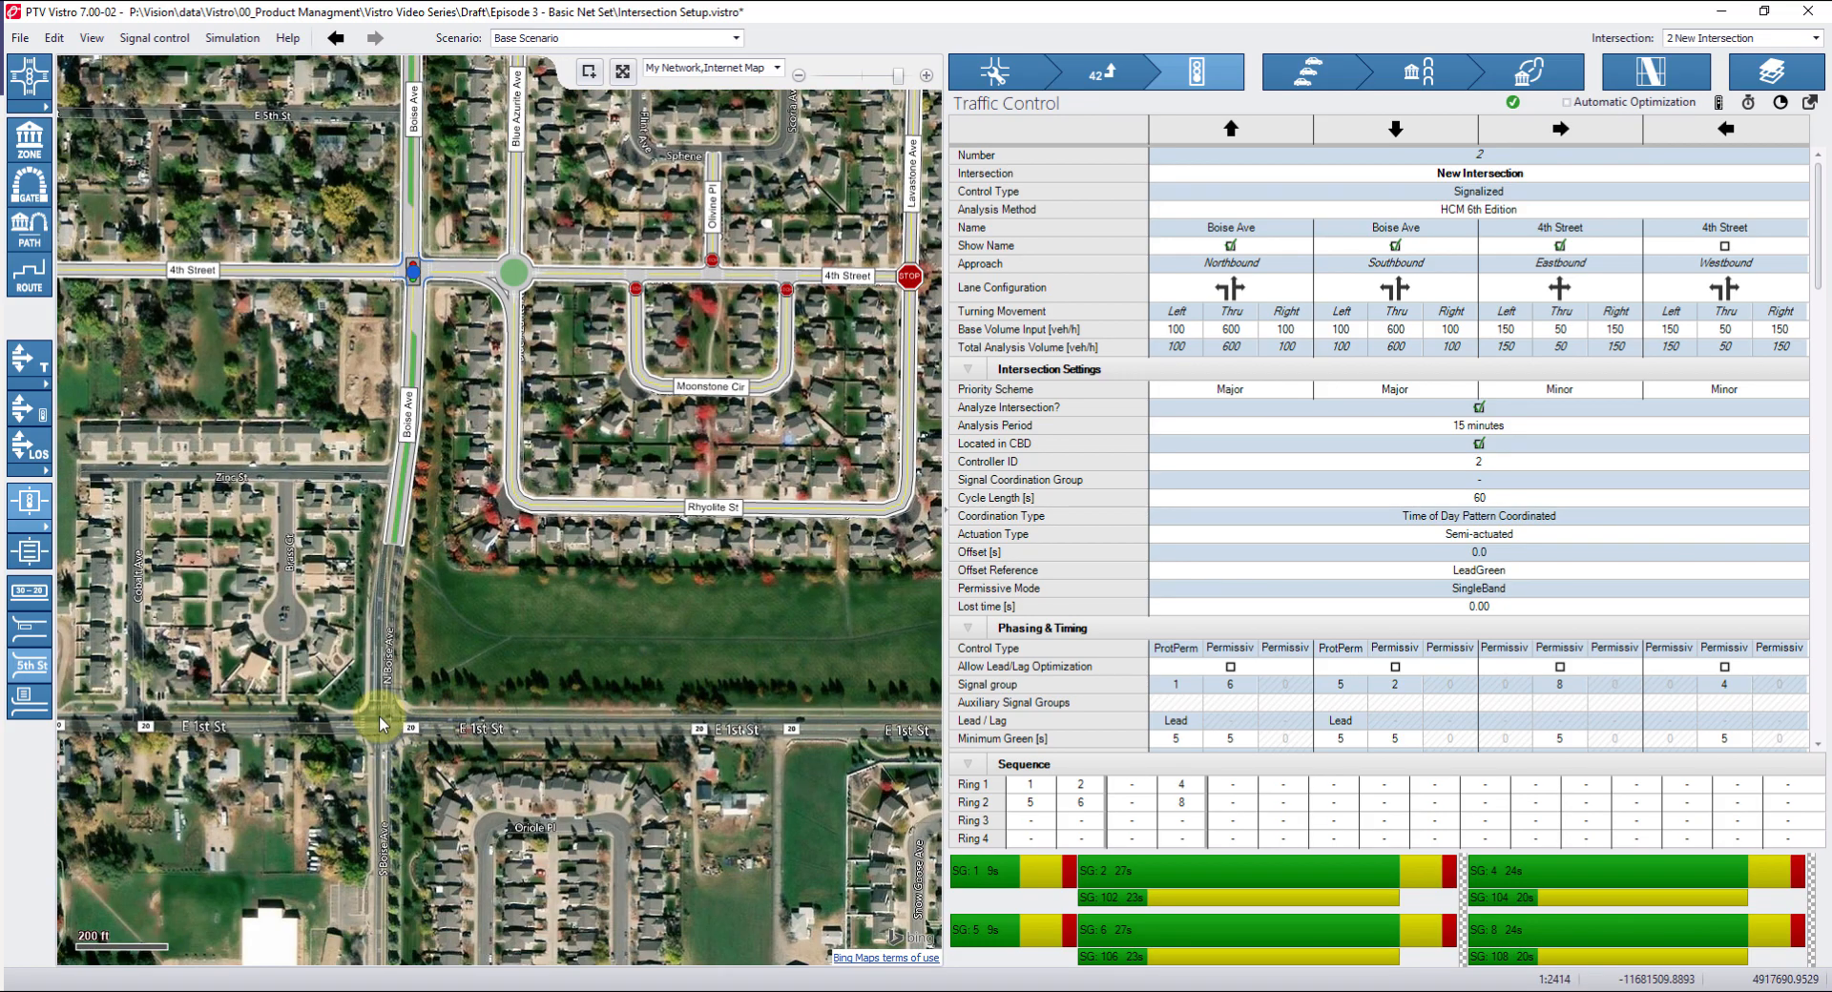
right_click(380, 722)
click(412, 753)
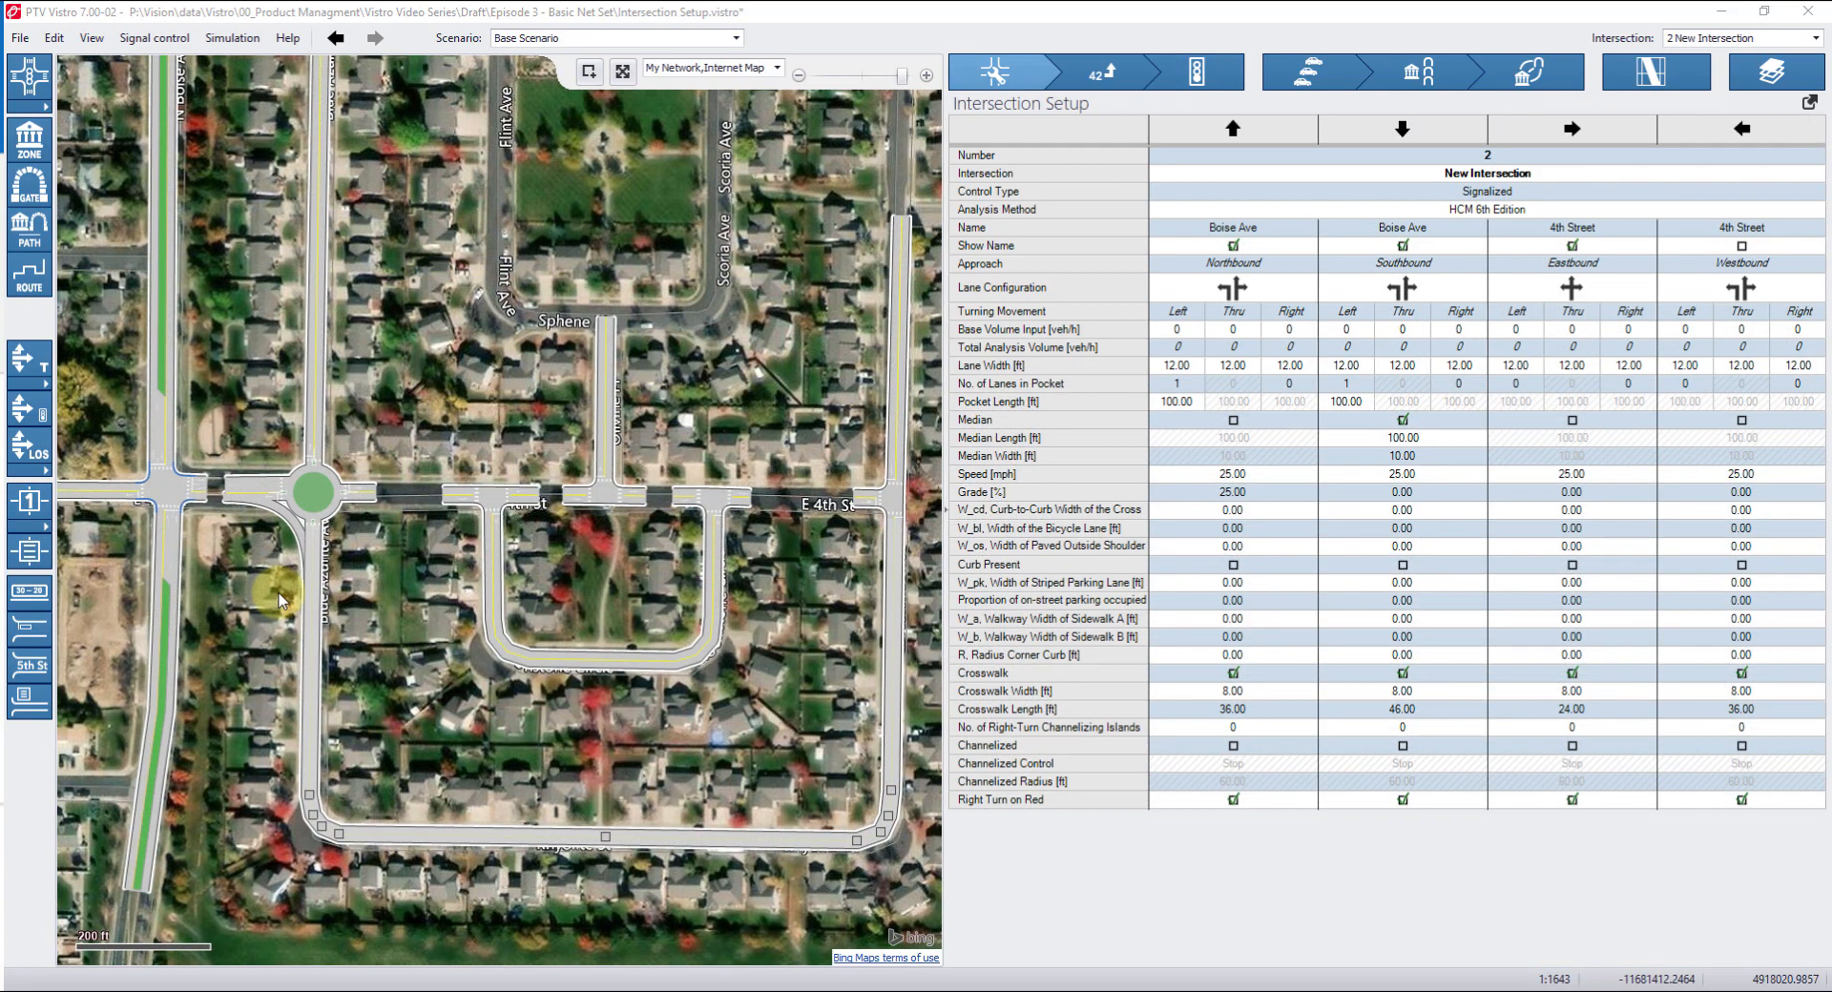
Adjust the 4th Street link geometry east of the roundabout by moving its points.
drag(207, 491, 222, 492)
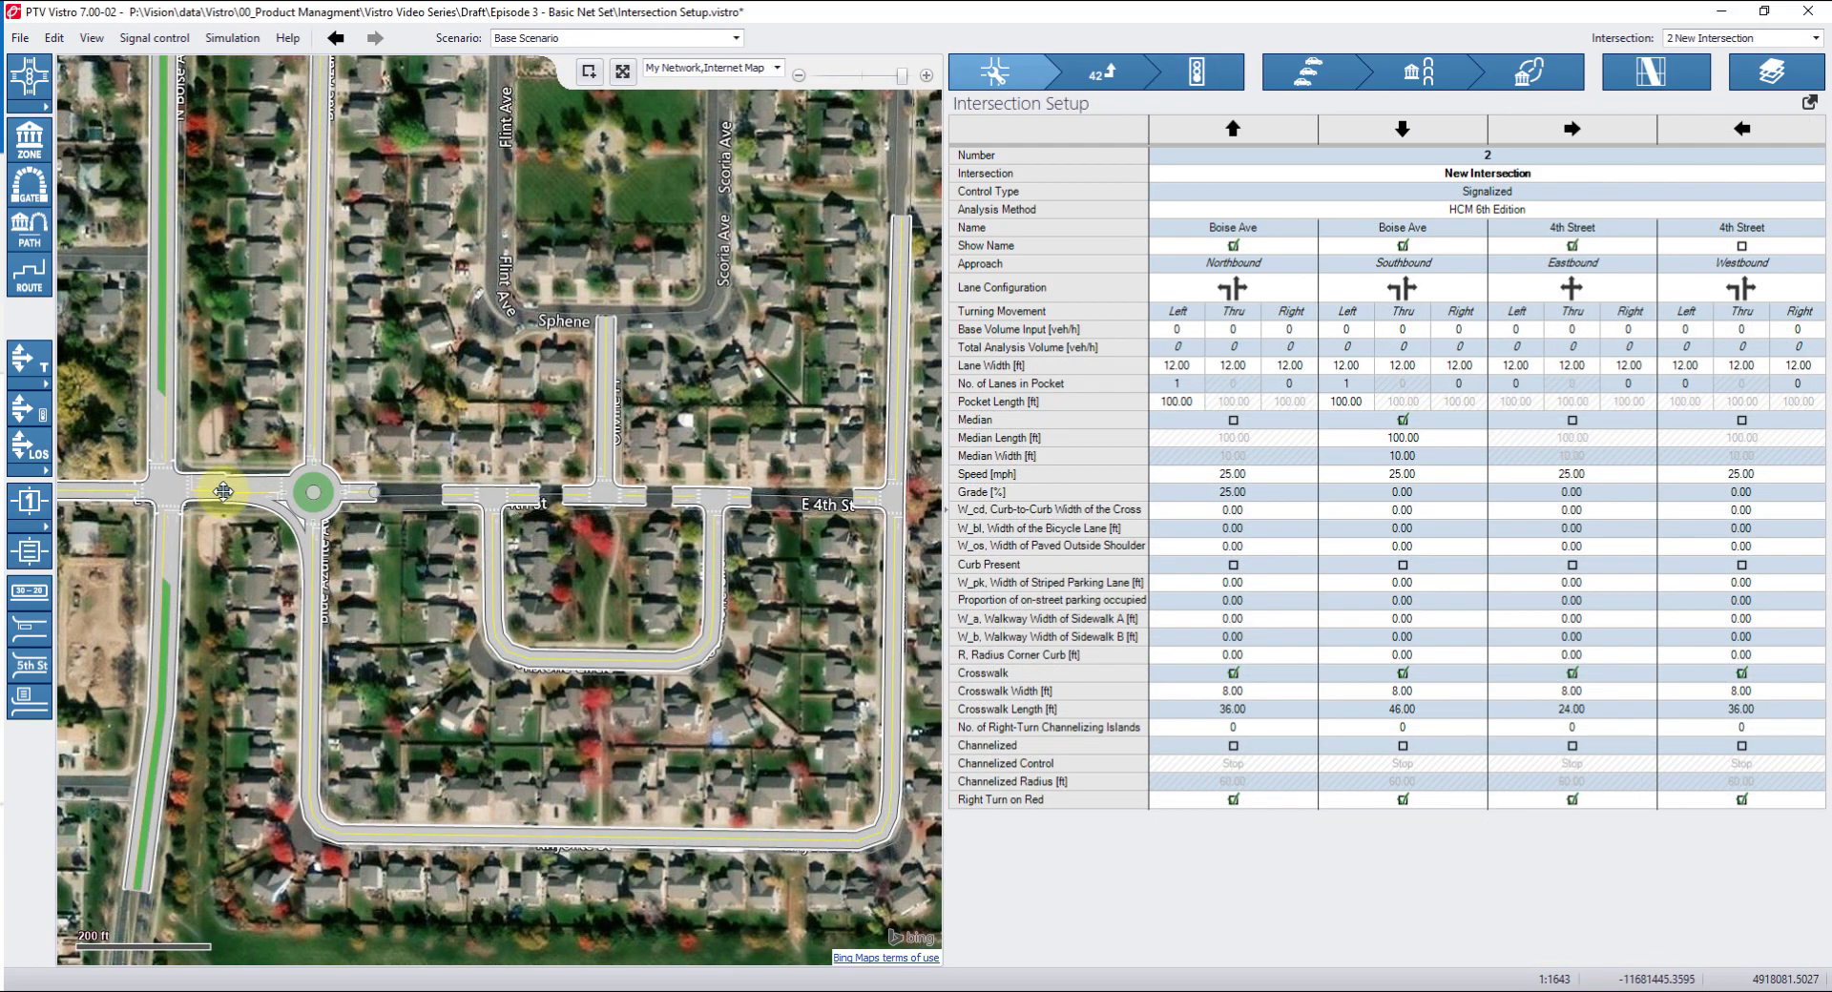
drag(373, 493, 855, 506)
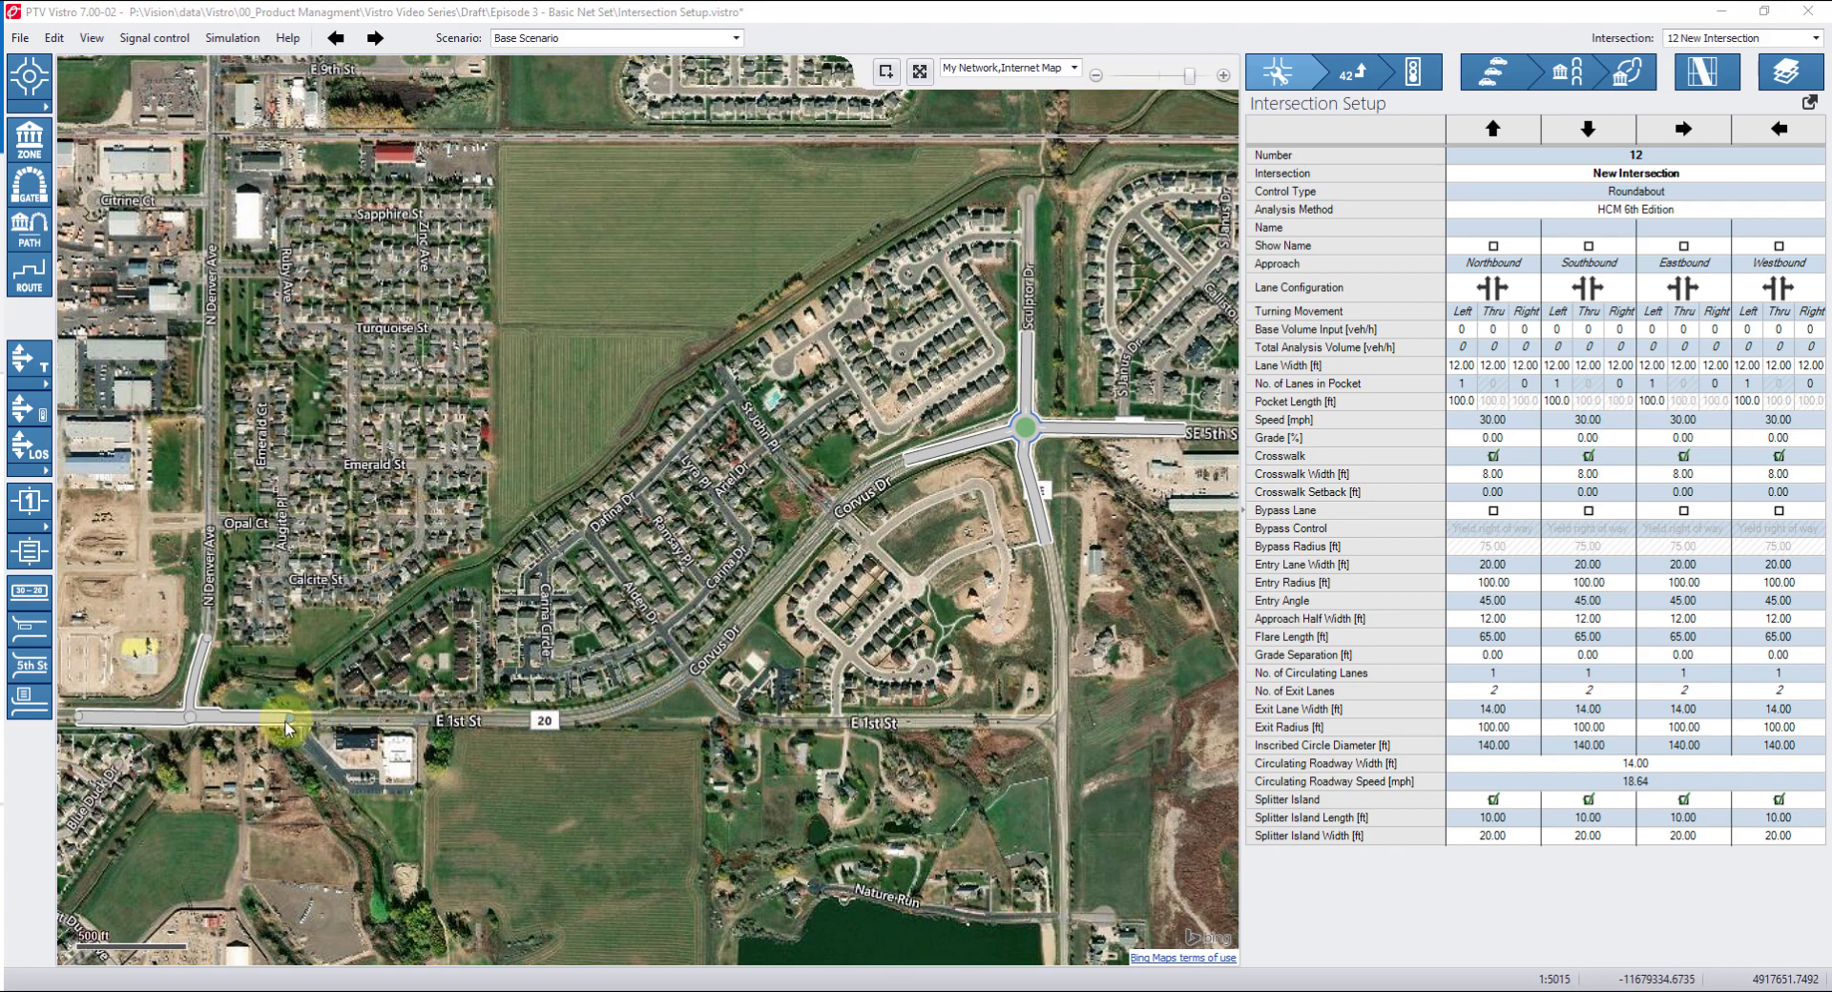
Bend the link from E 1st St to the northeast roundabout so it follows the curved road.
drag(286, 727, 345, 721)
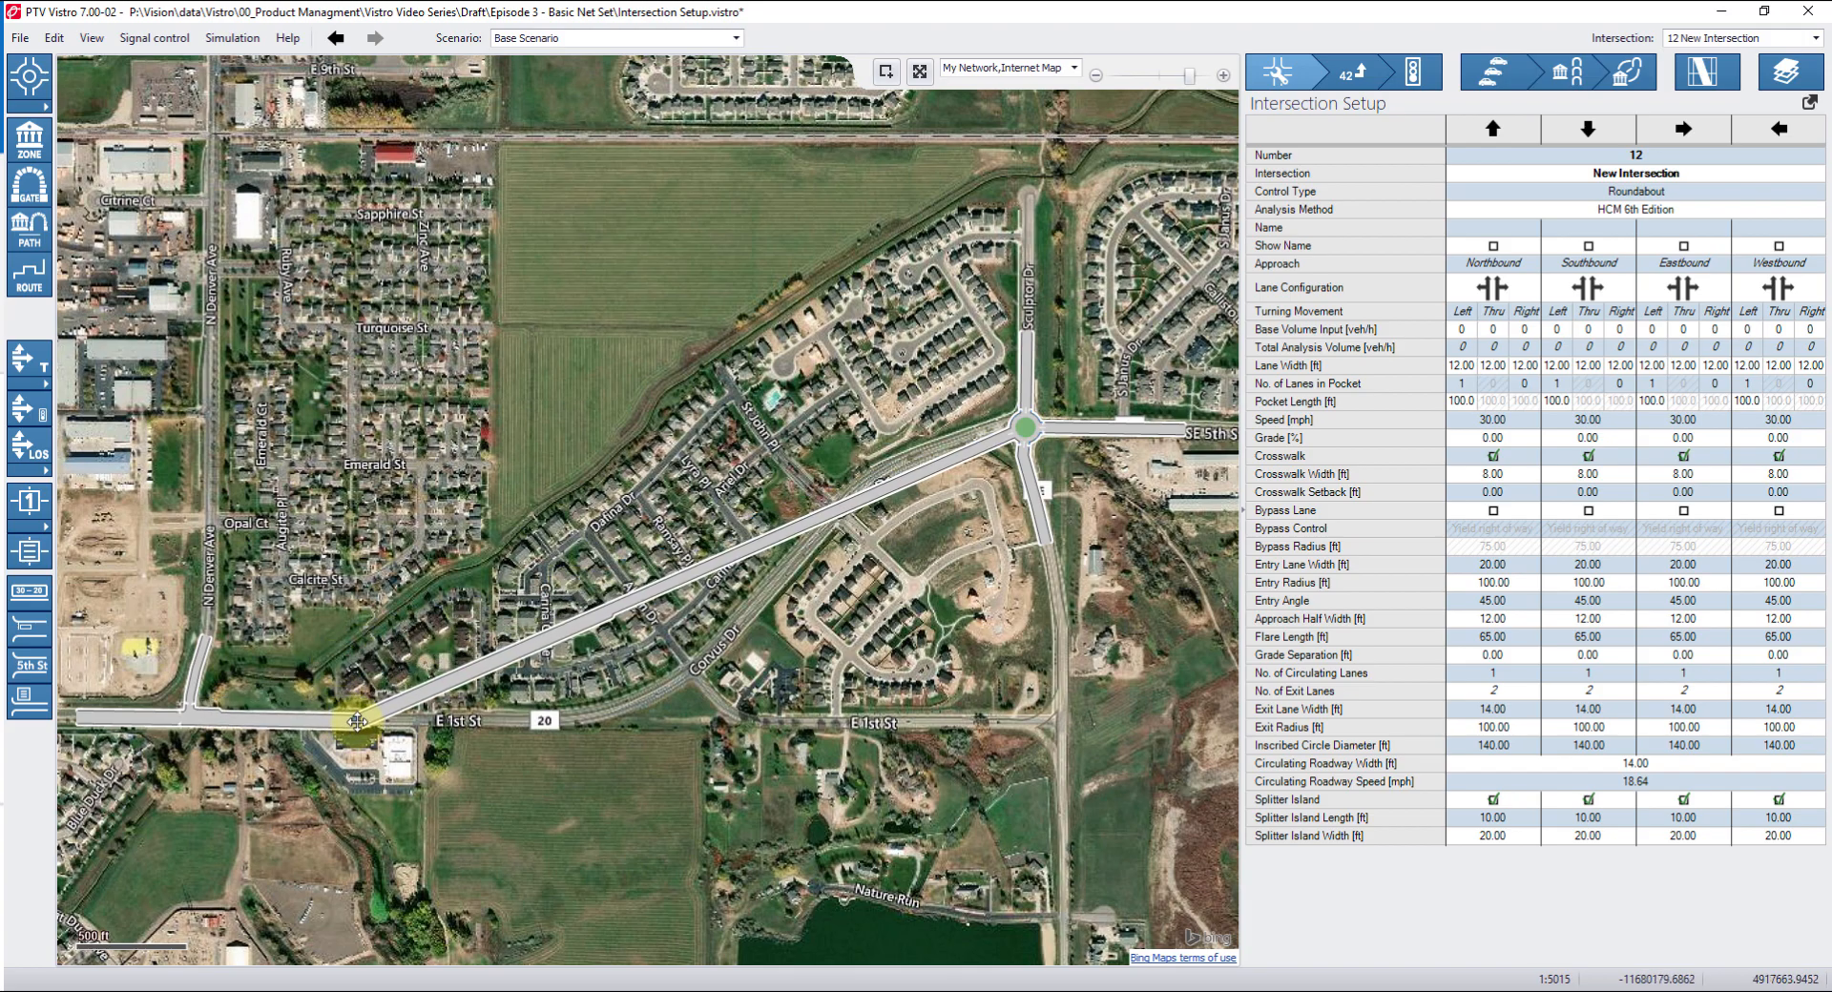
click(450, 675)
drag(506, 721, 969, 434)
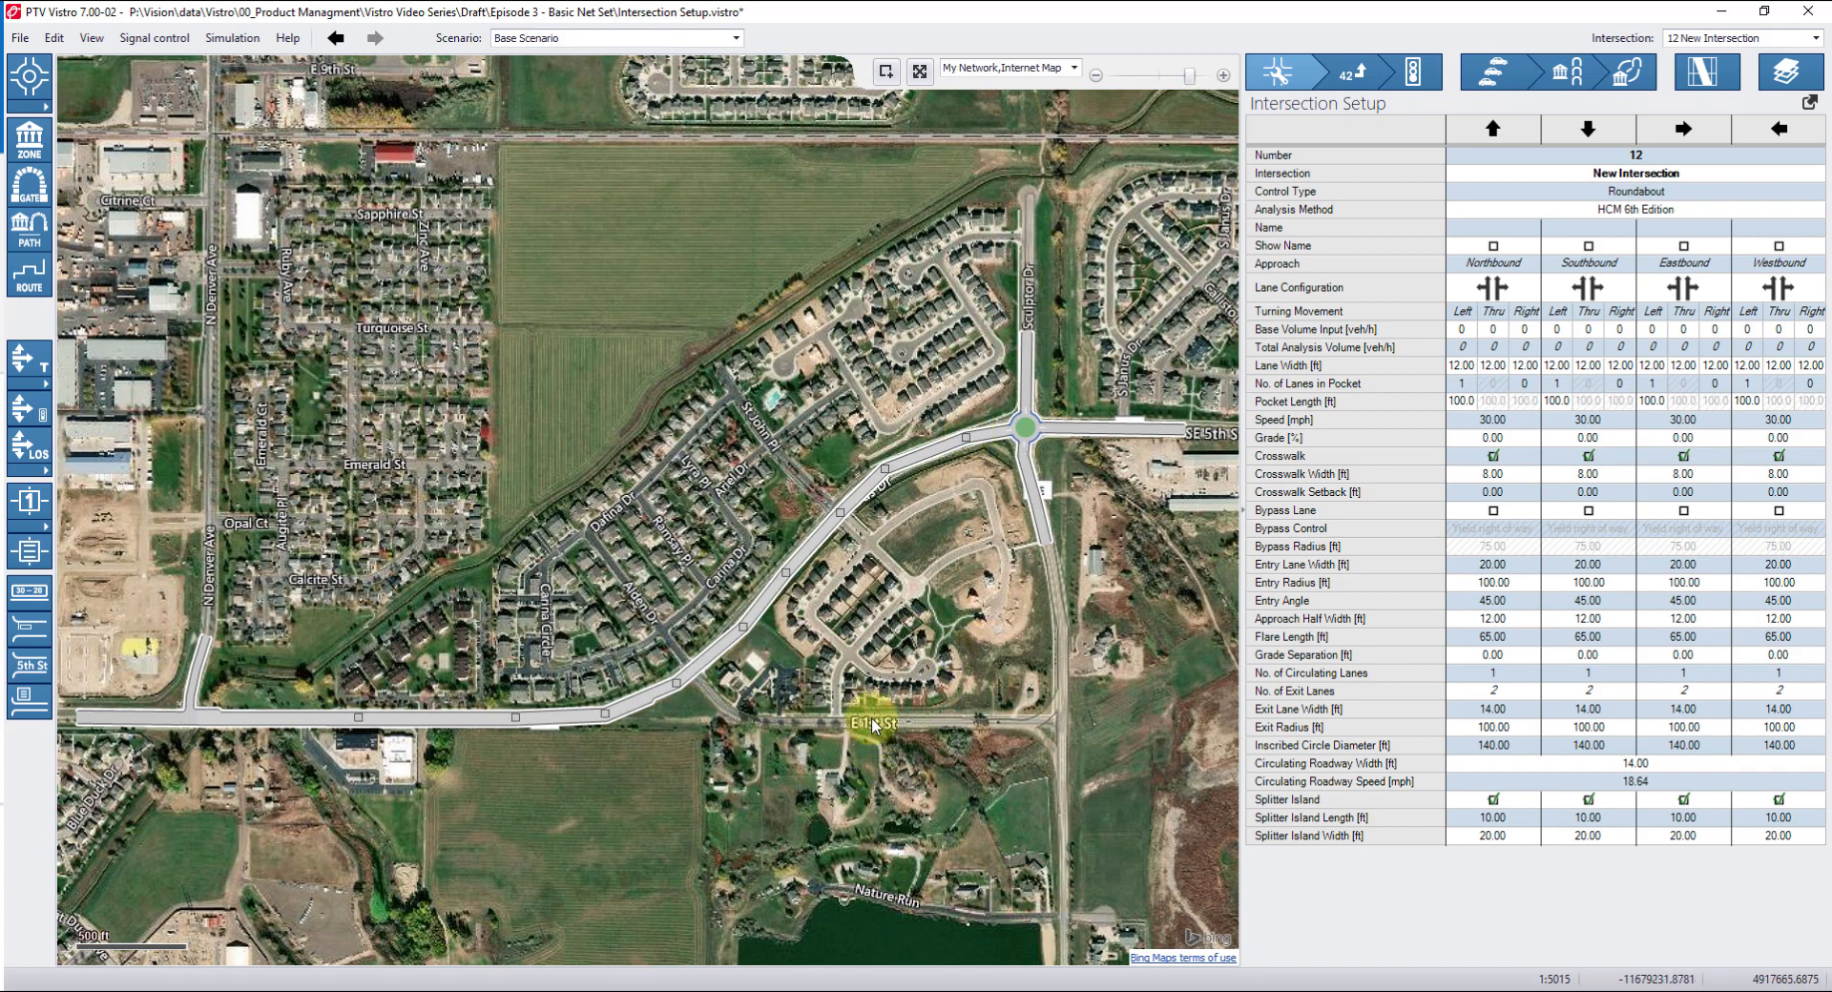
drag(421, 721, 436, 715)
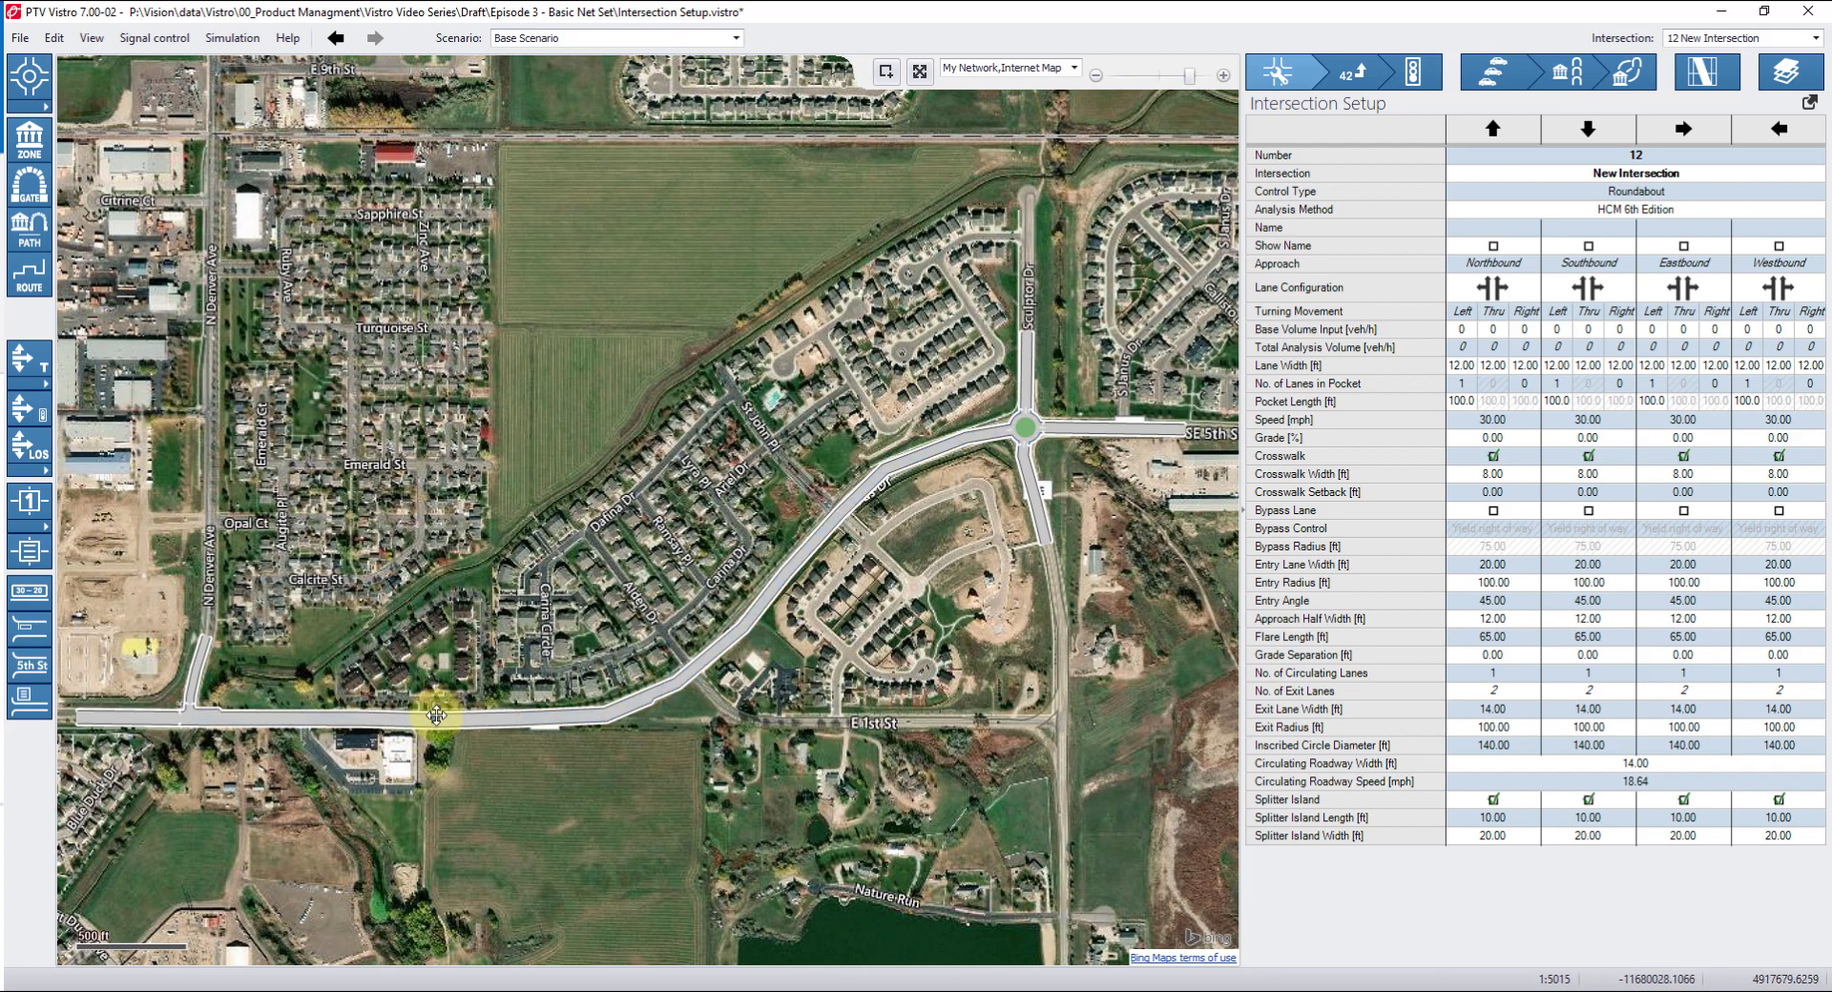
Insert a poly point on the curved link near its western end at E 1st St.
right_click(291, 720)
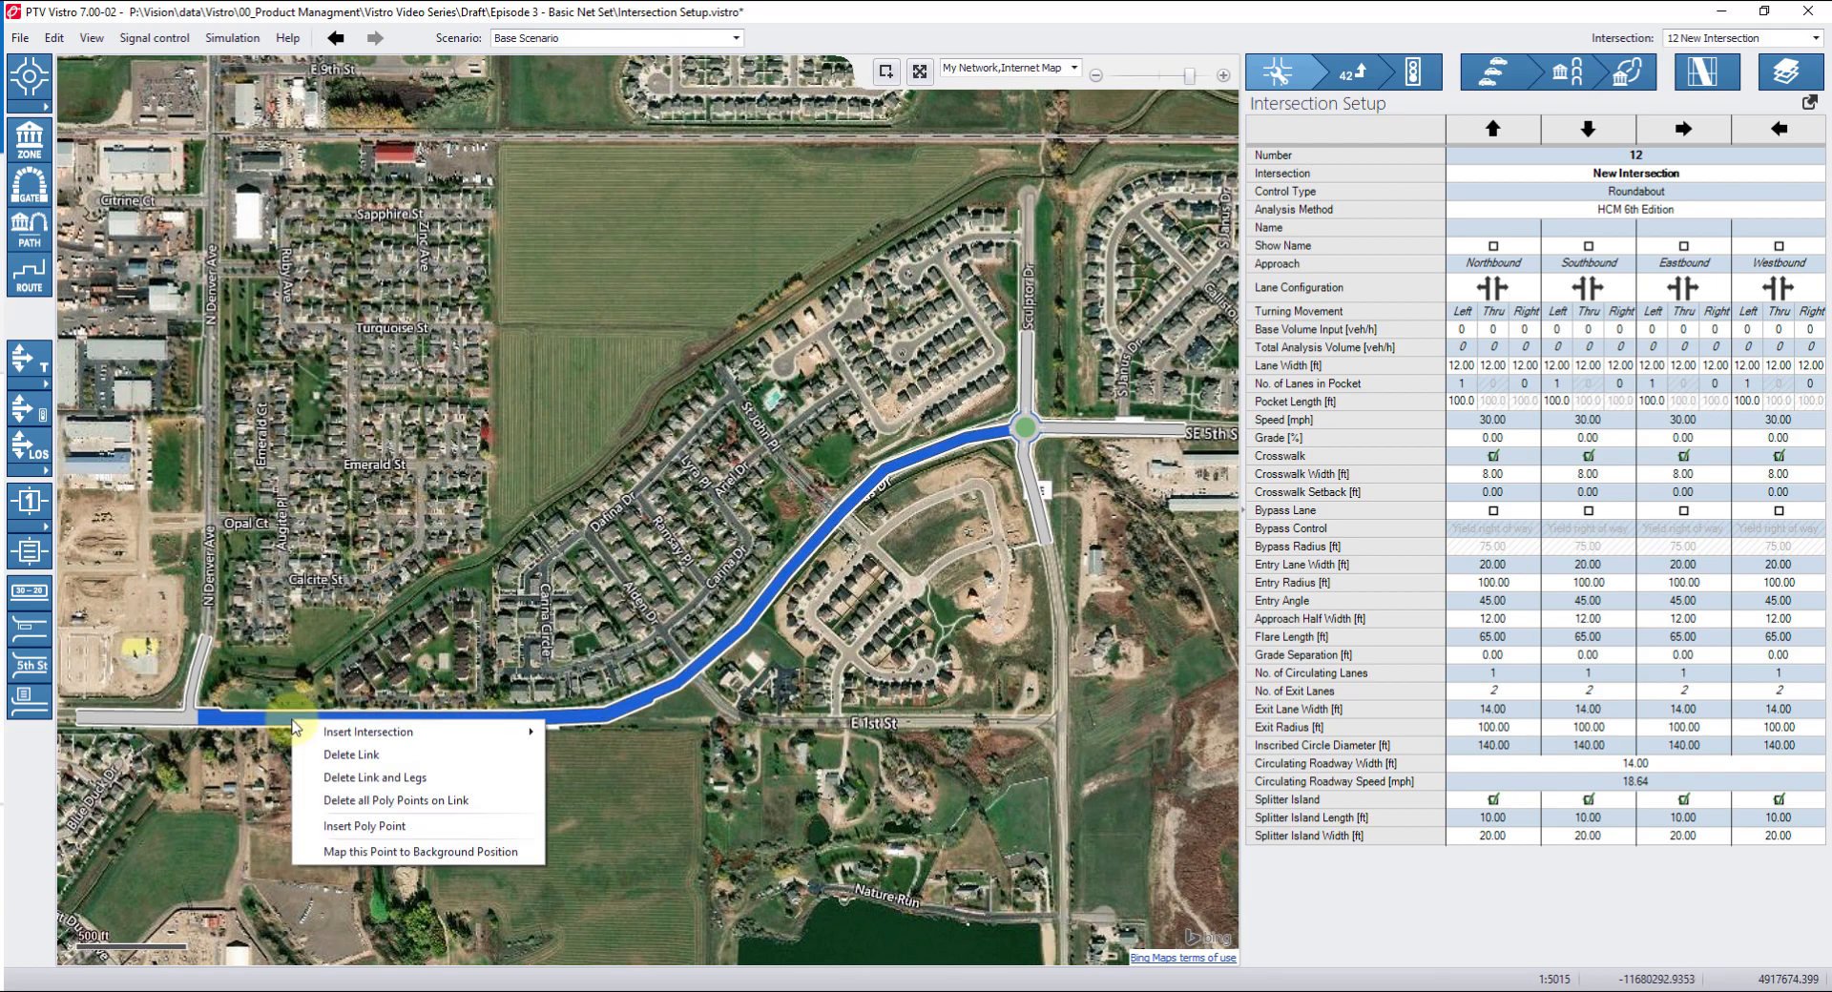
click(346, 832)
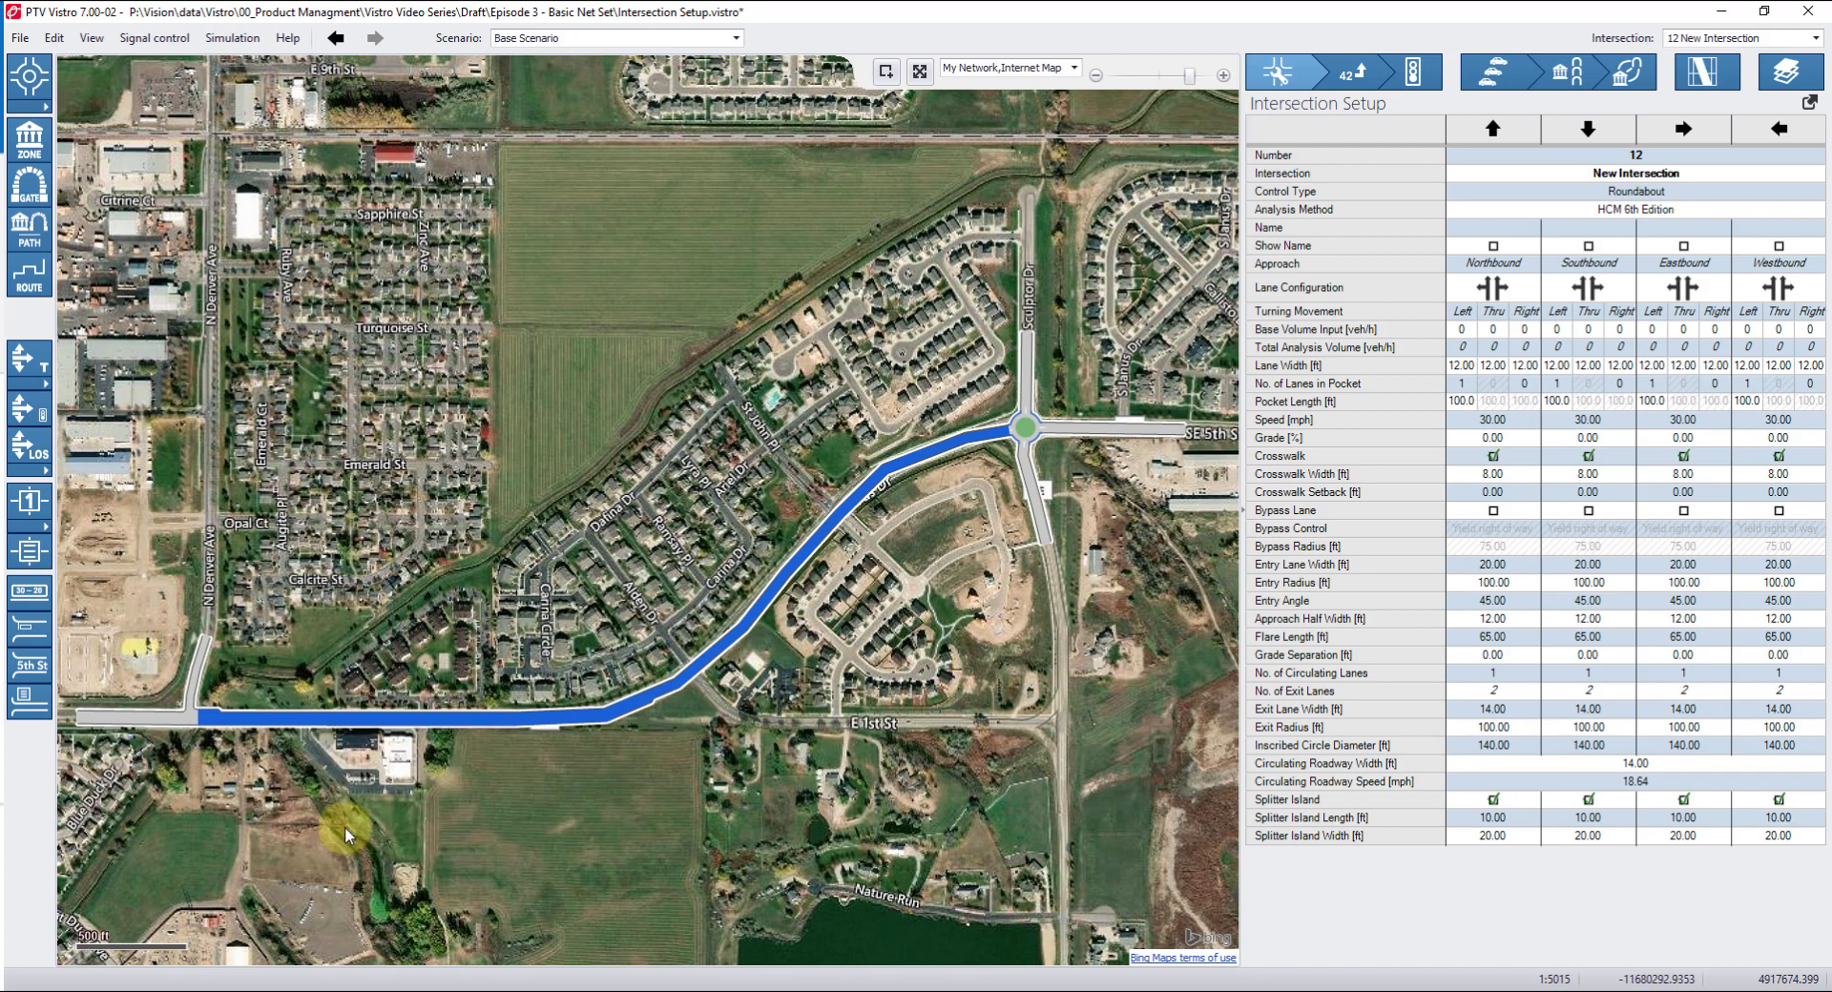
right_click(296, 719)
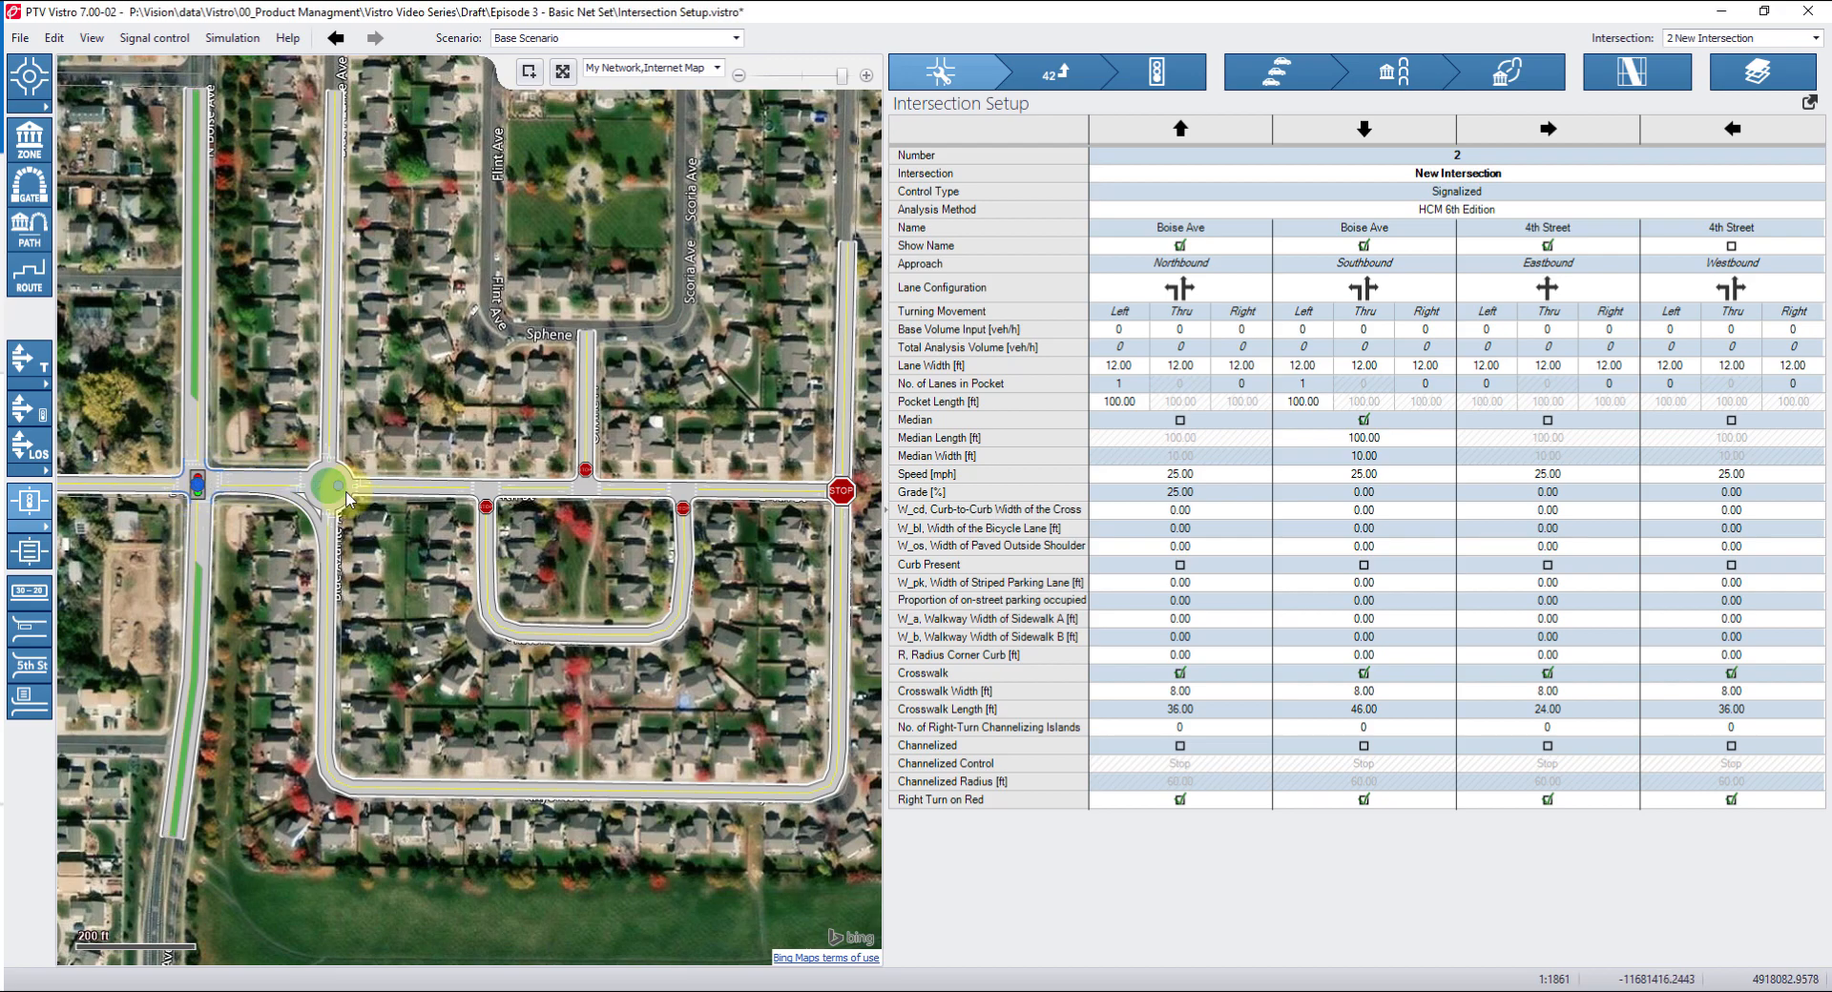
Select each intersection along 4th Street in turn to review its setup.
click(330, 489)
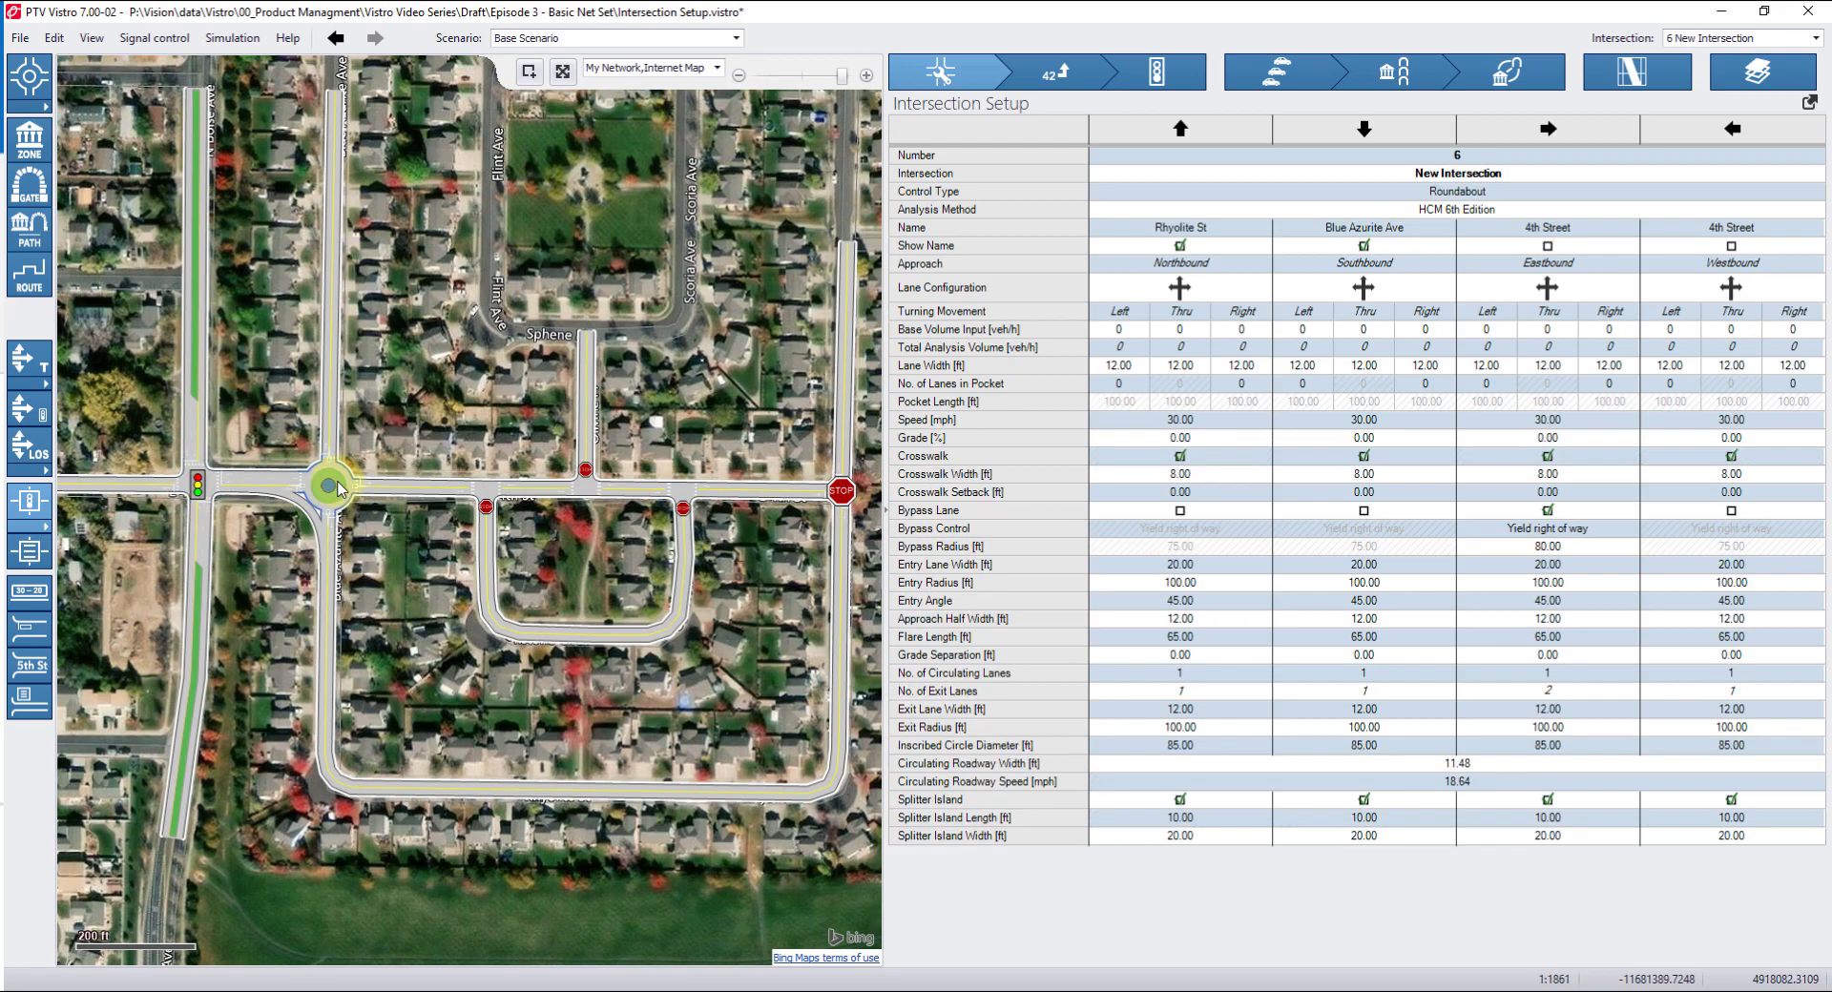
click(487, 491)
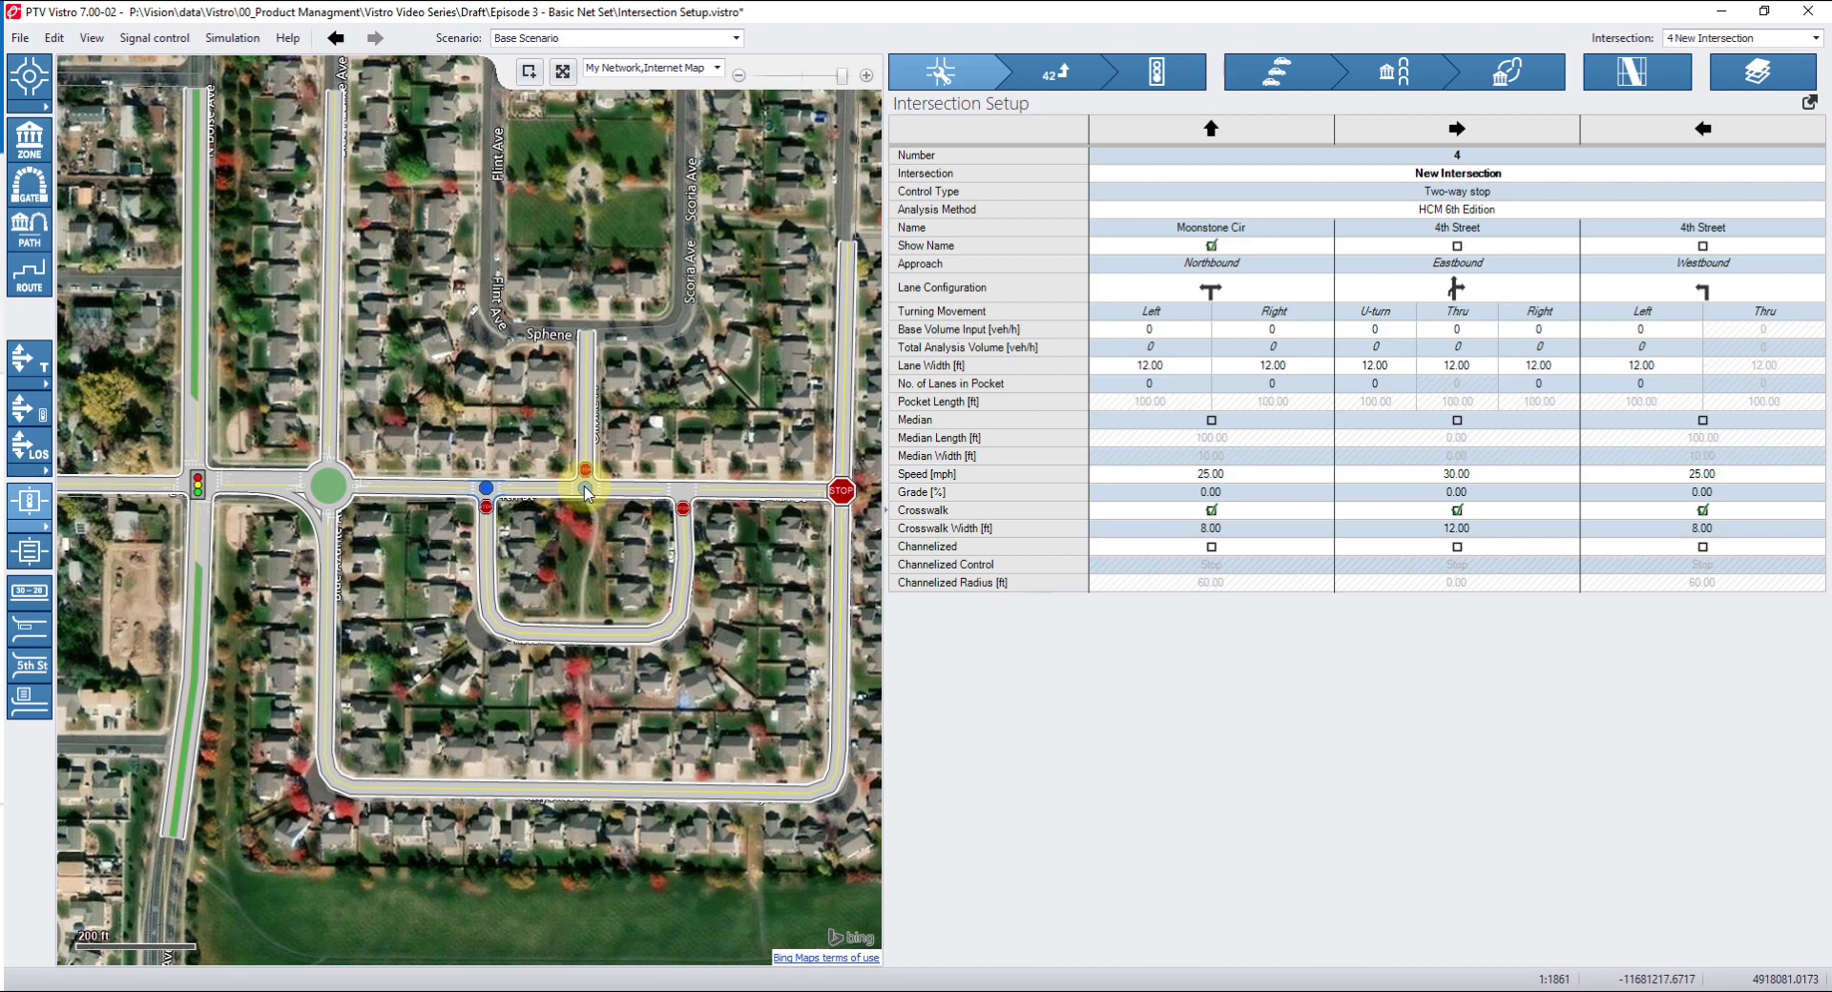
click(683, 495)
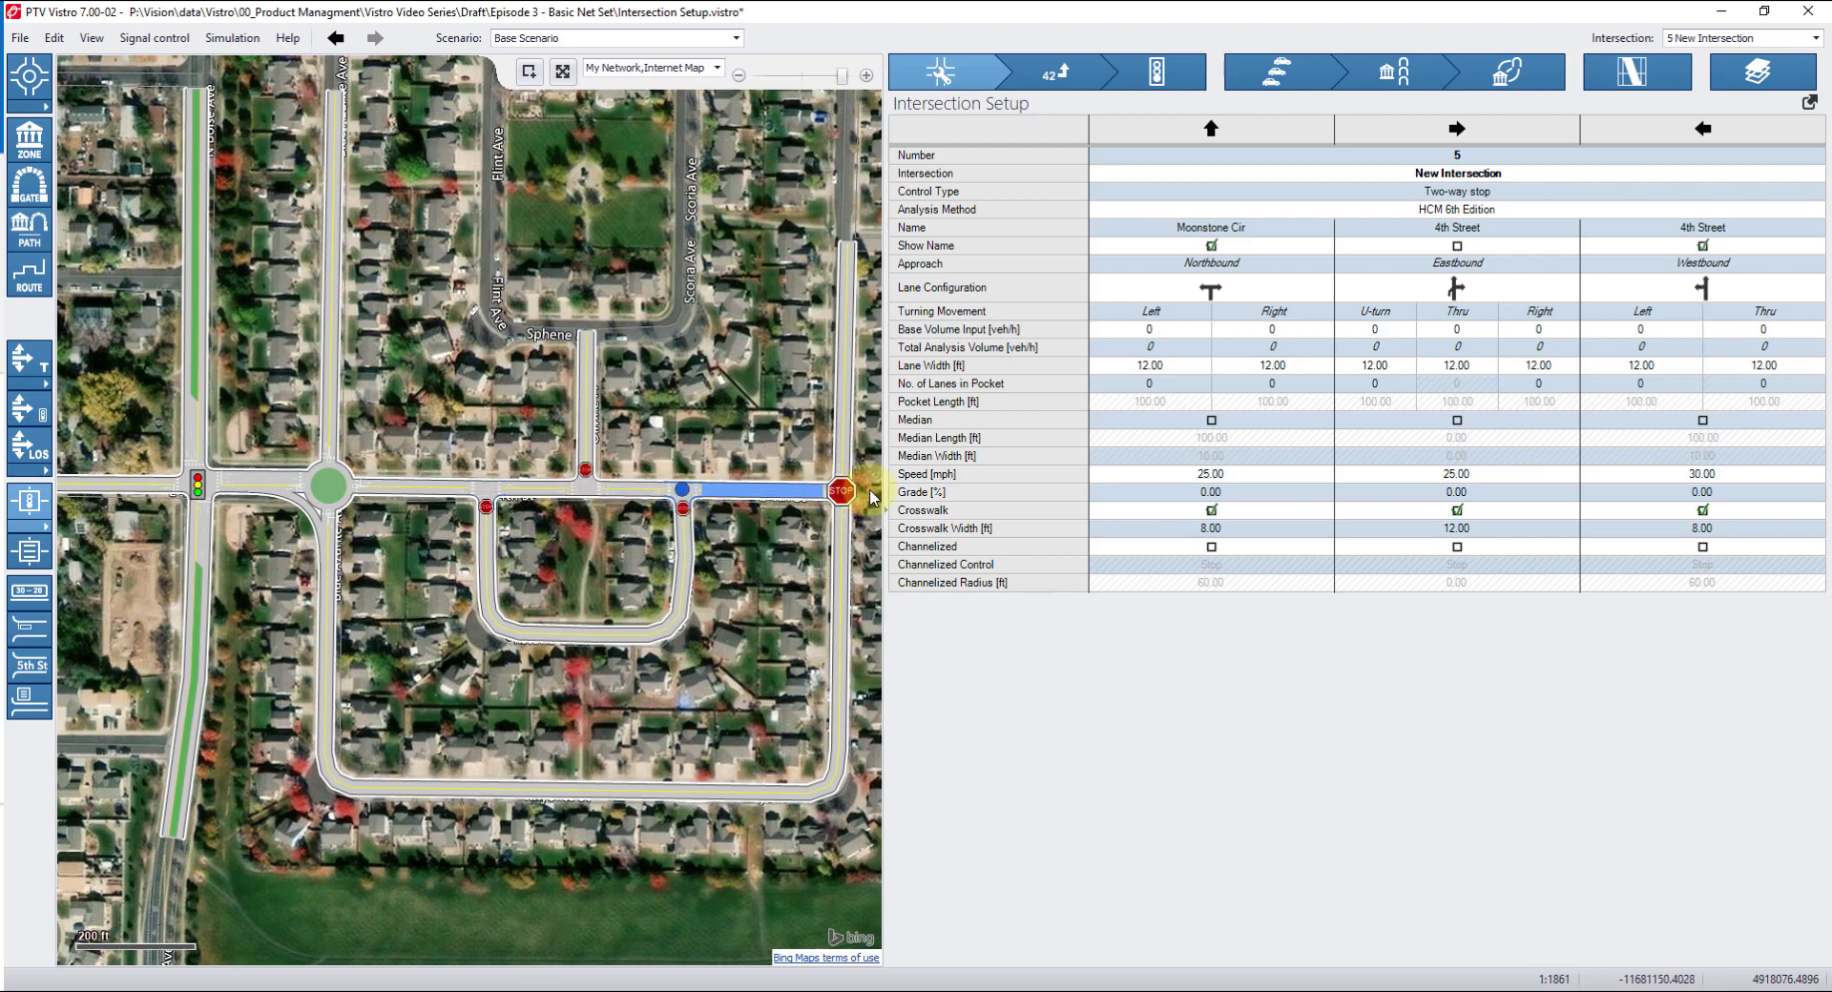
click(841, 492)
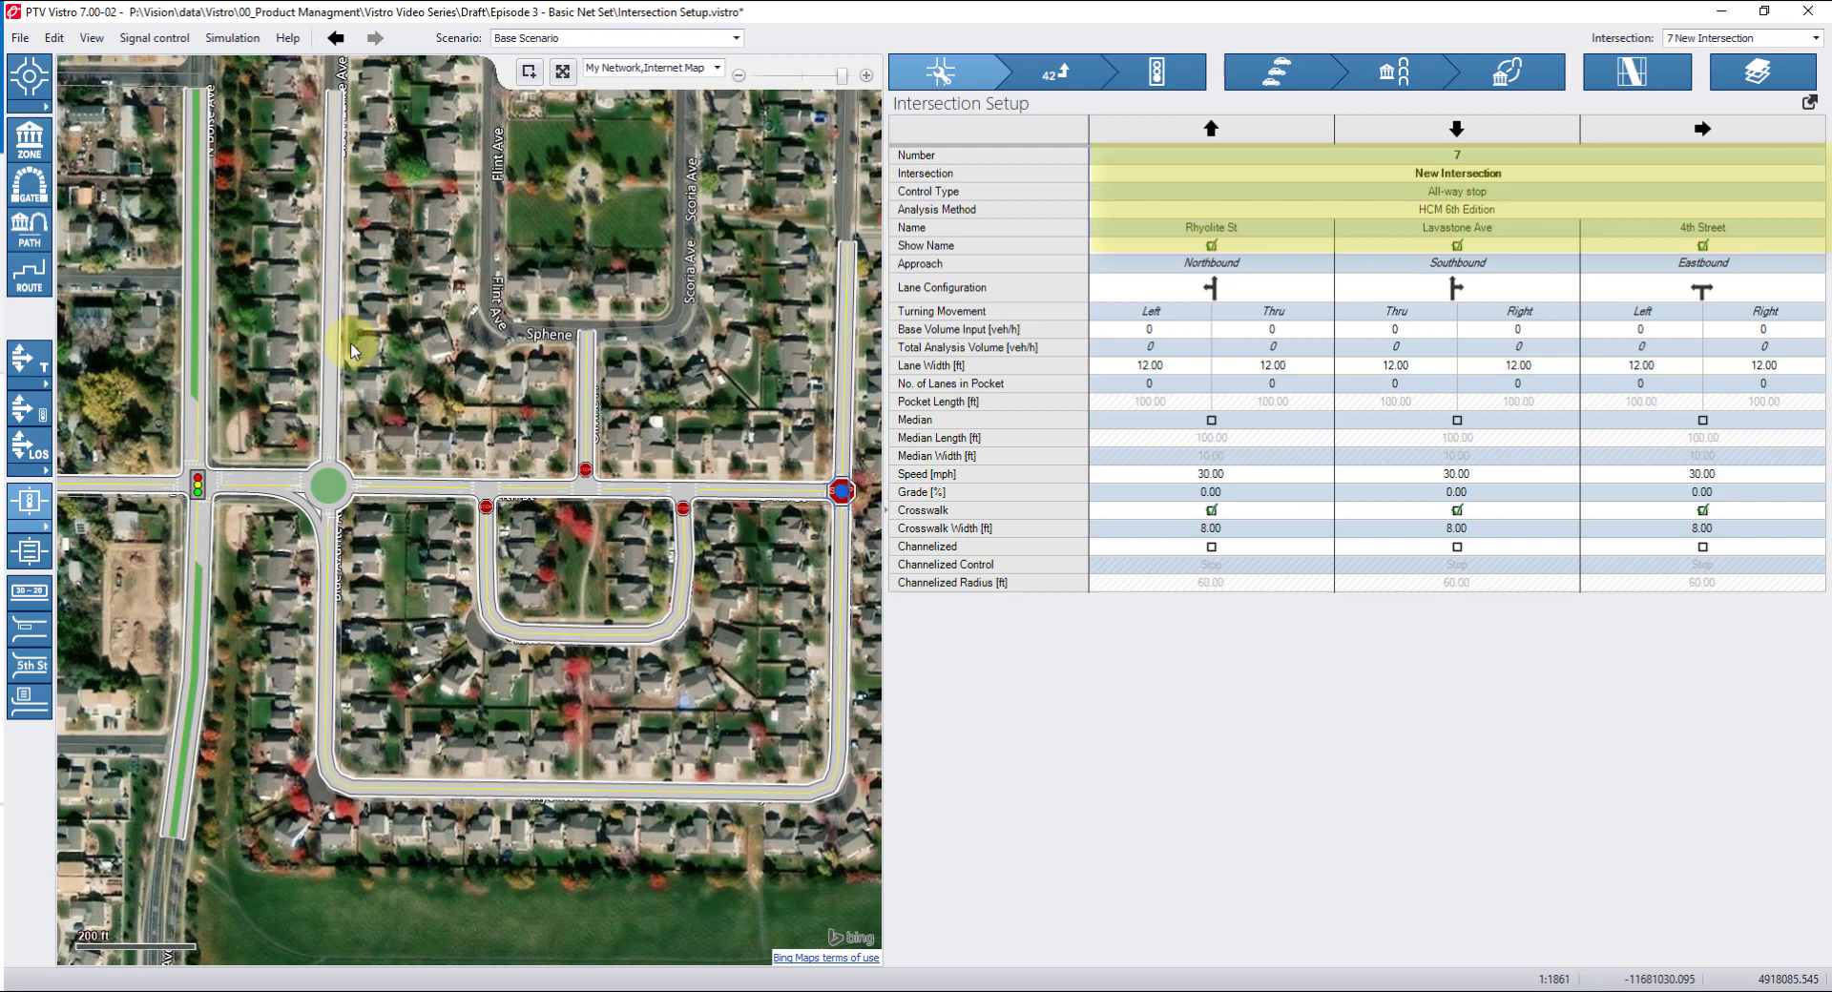
click(195, 488)
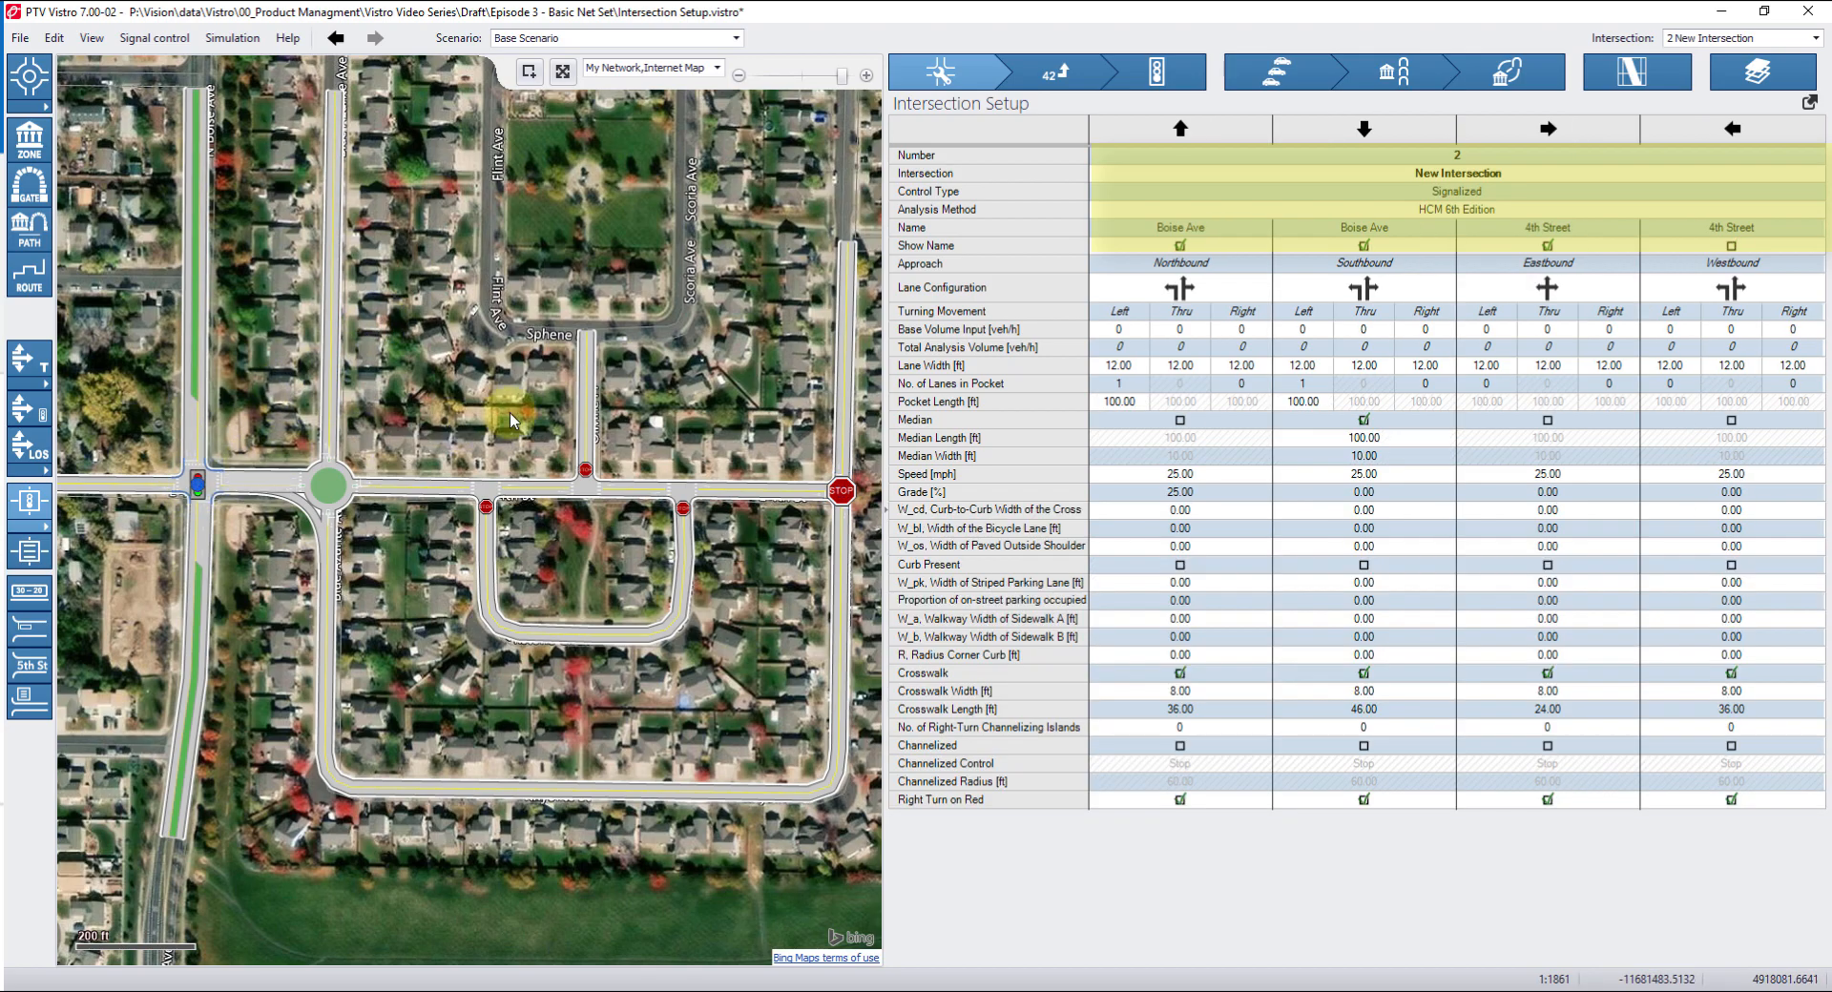
Review the Control Type and Analysis Method choices for intersection 2 and toggle Show Name on the northbound Boise Ave approach.
click(1437, 159)
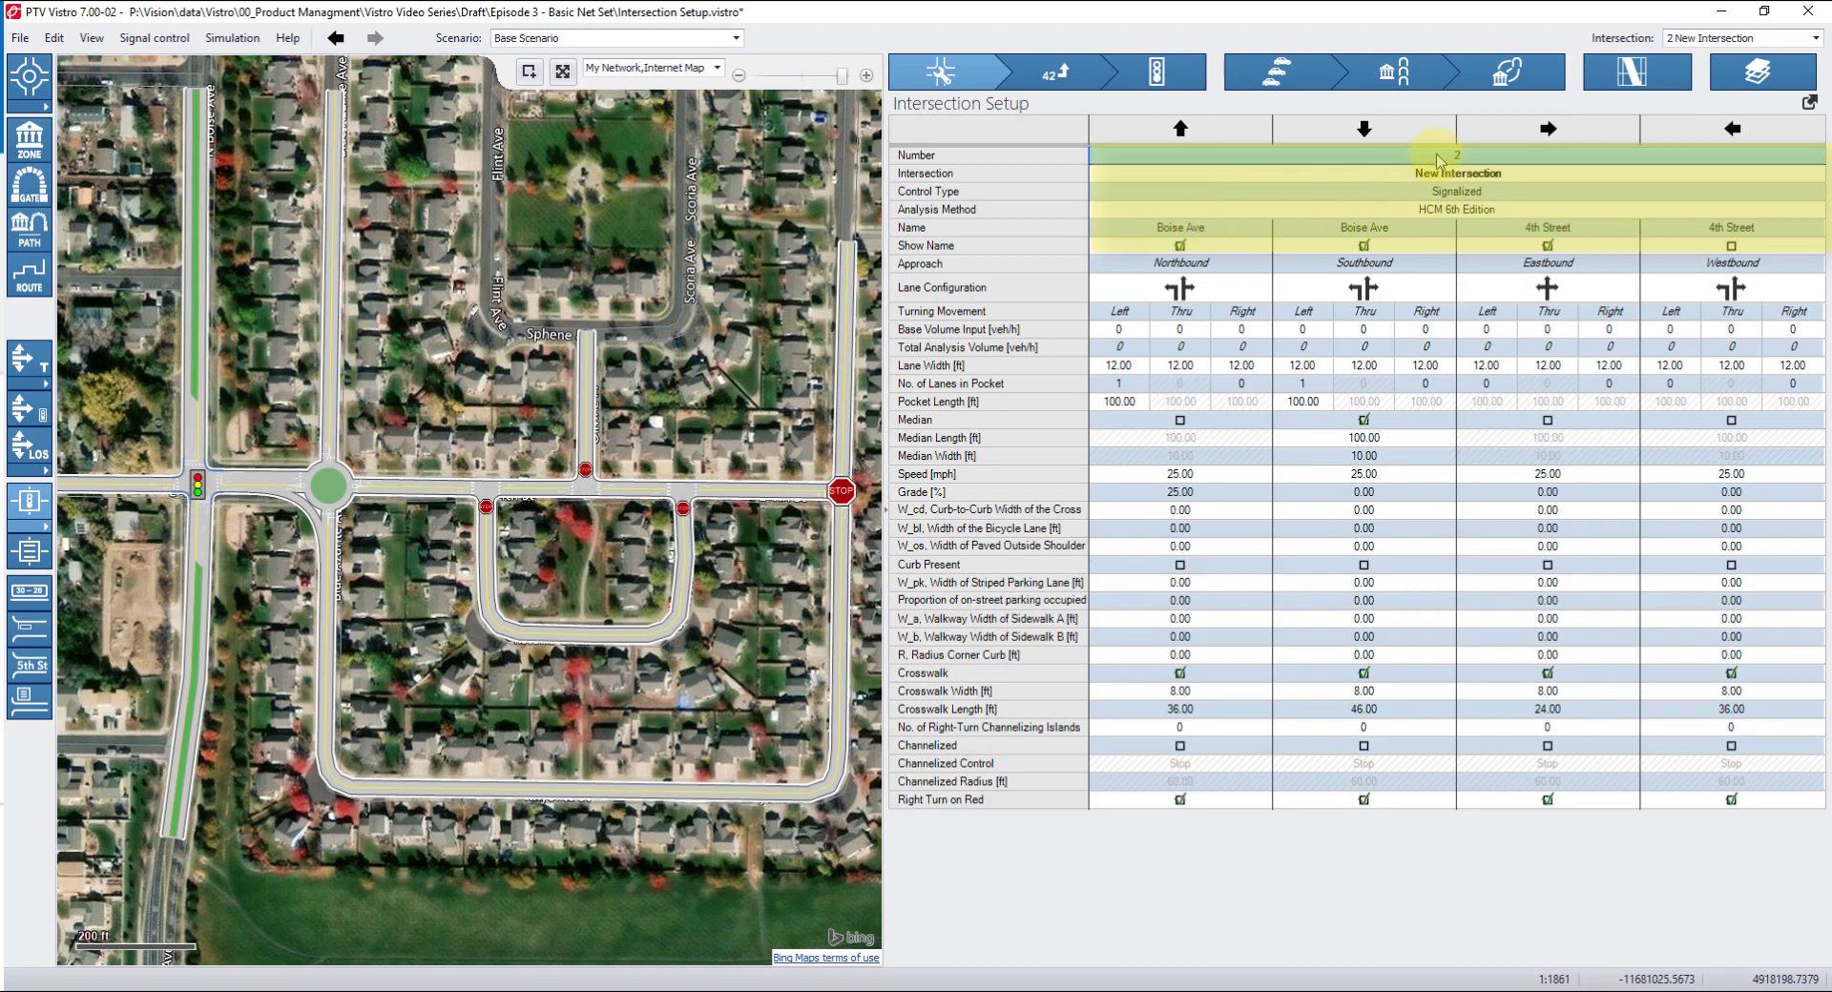
click(1381, 174)
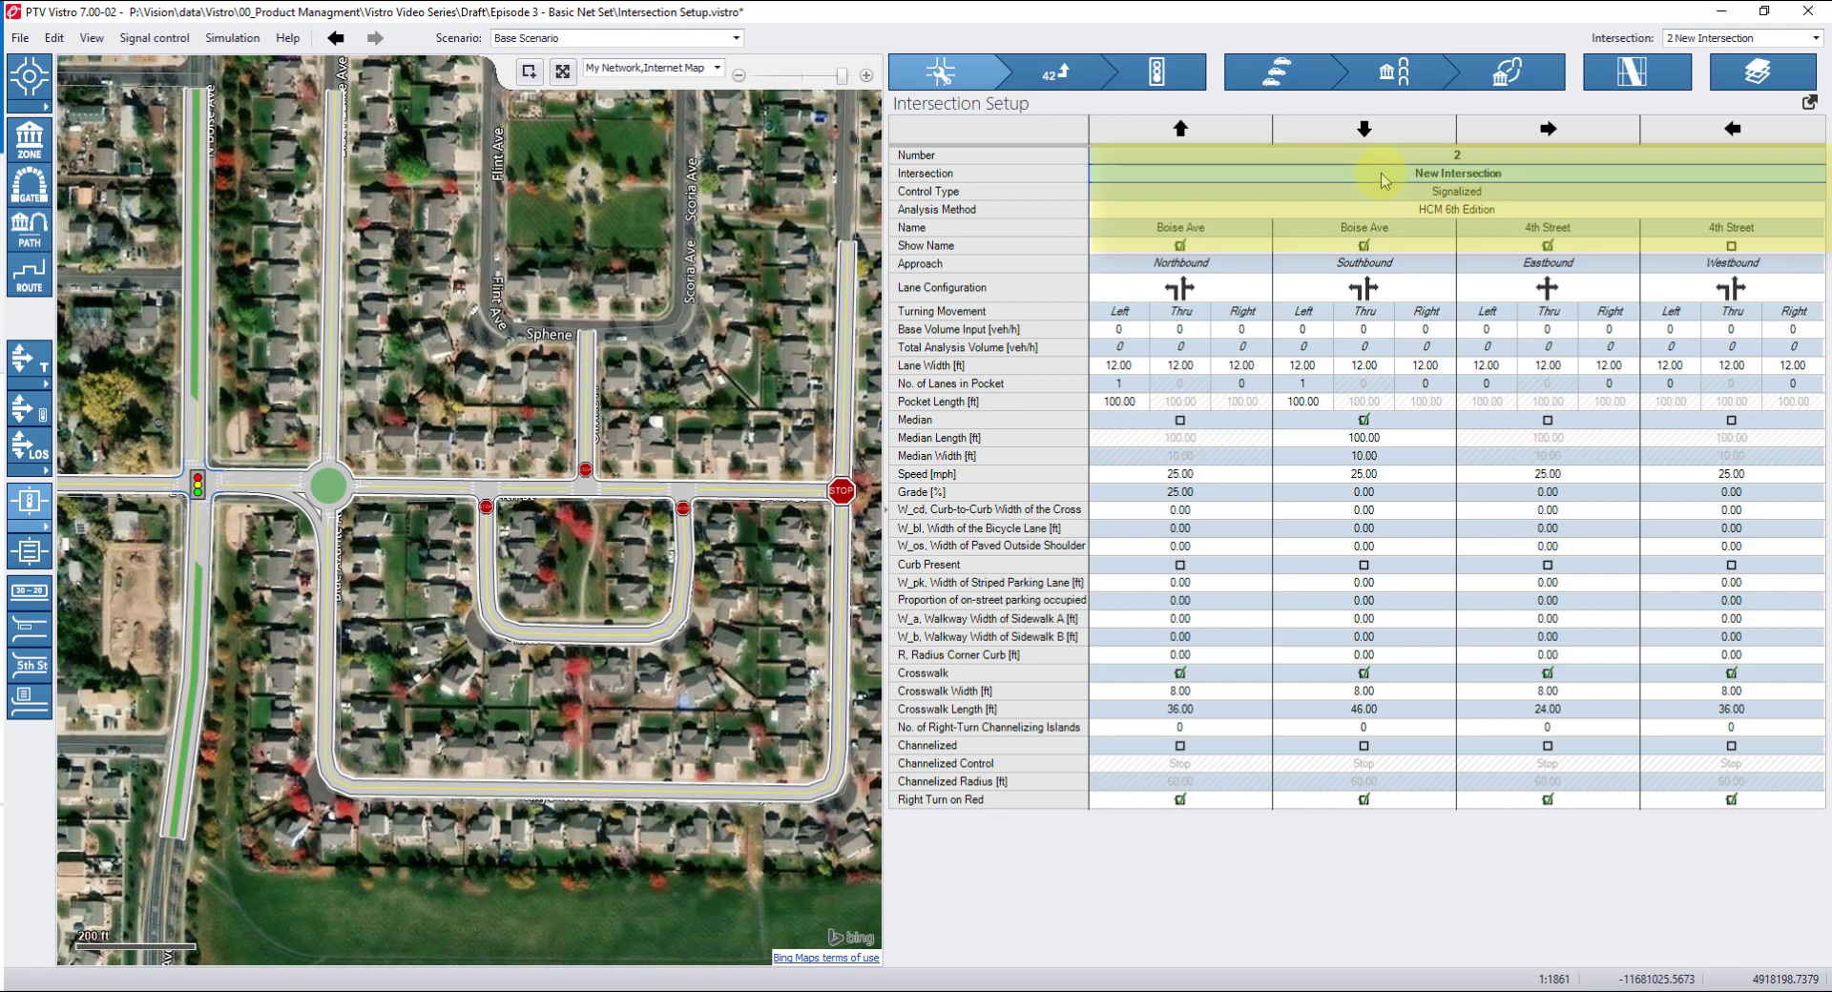
click(1377, 195)
click(1377, 195)
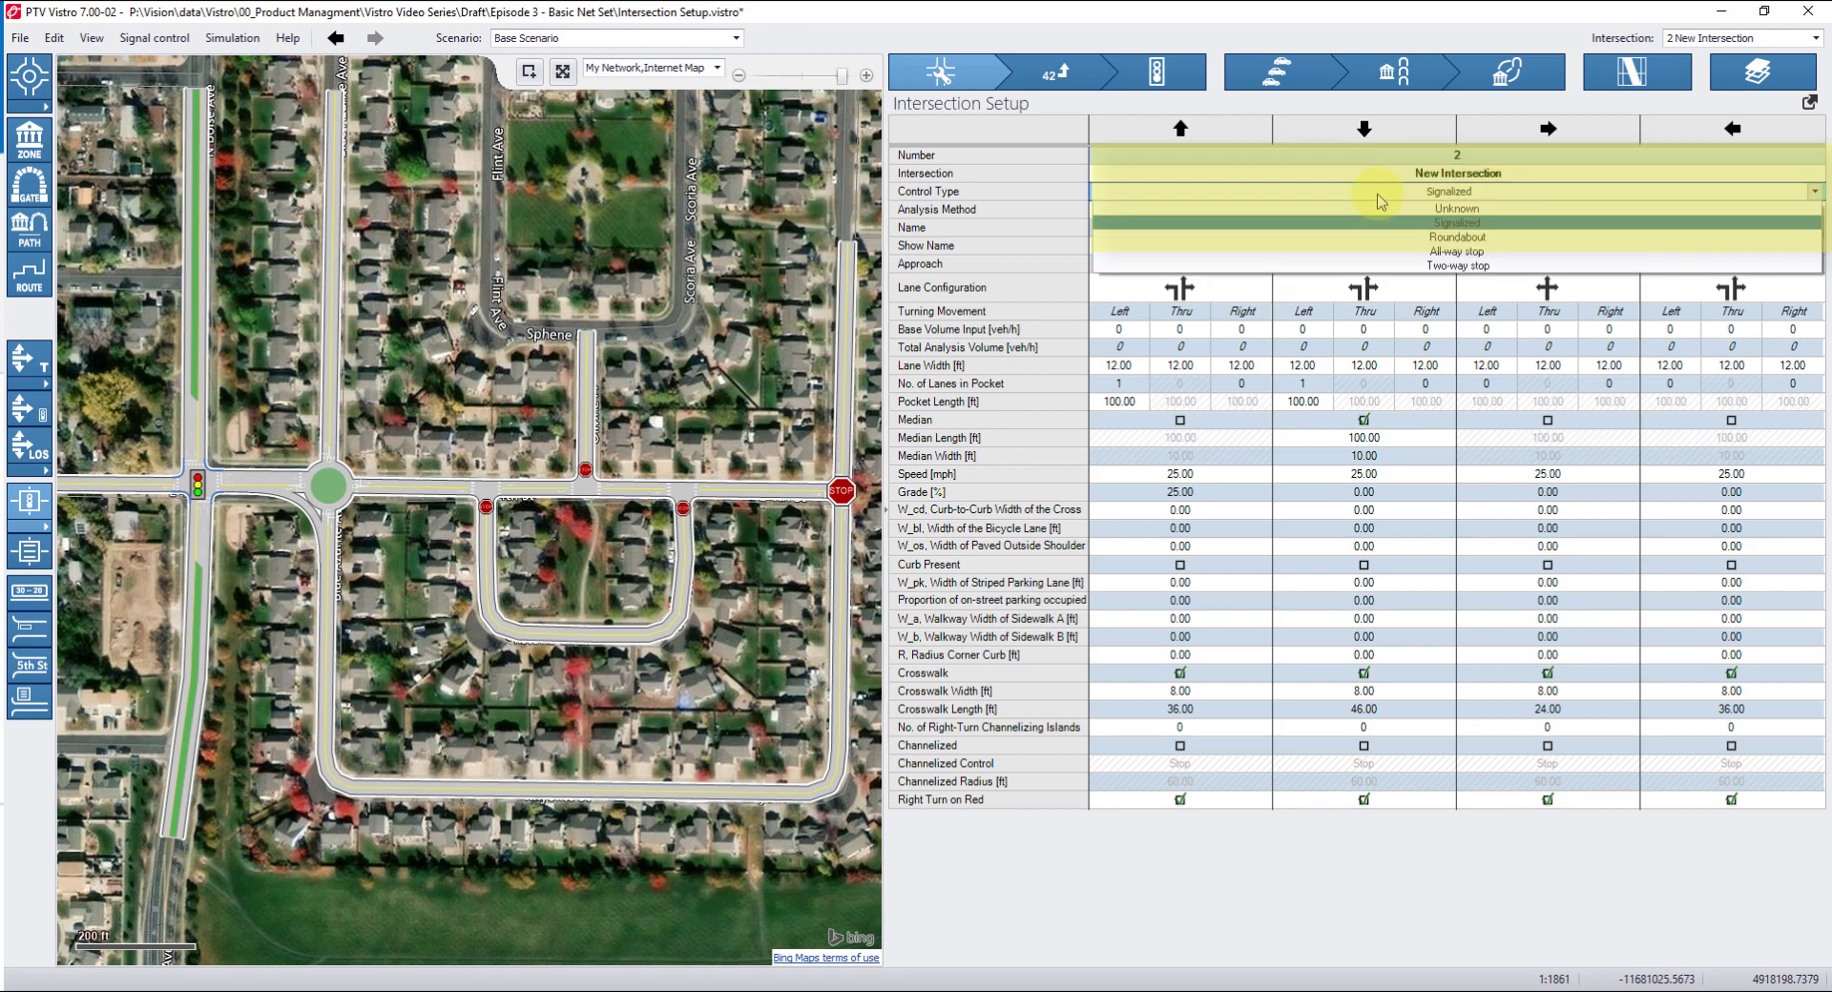
click(1028, 216)
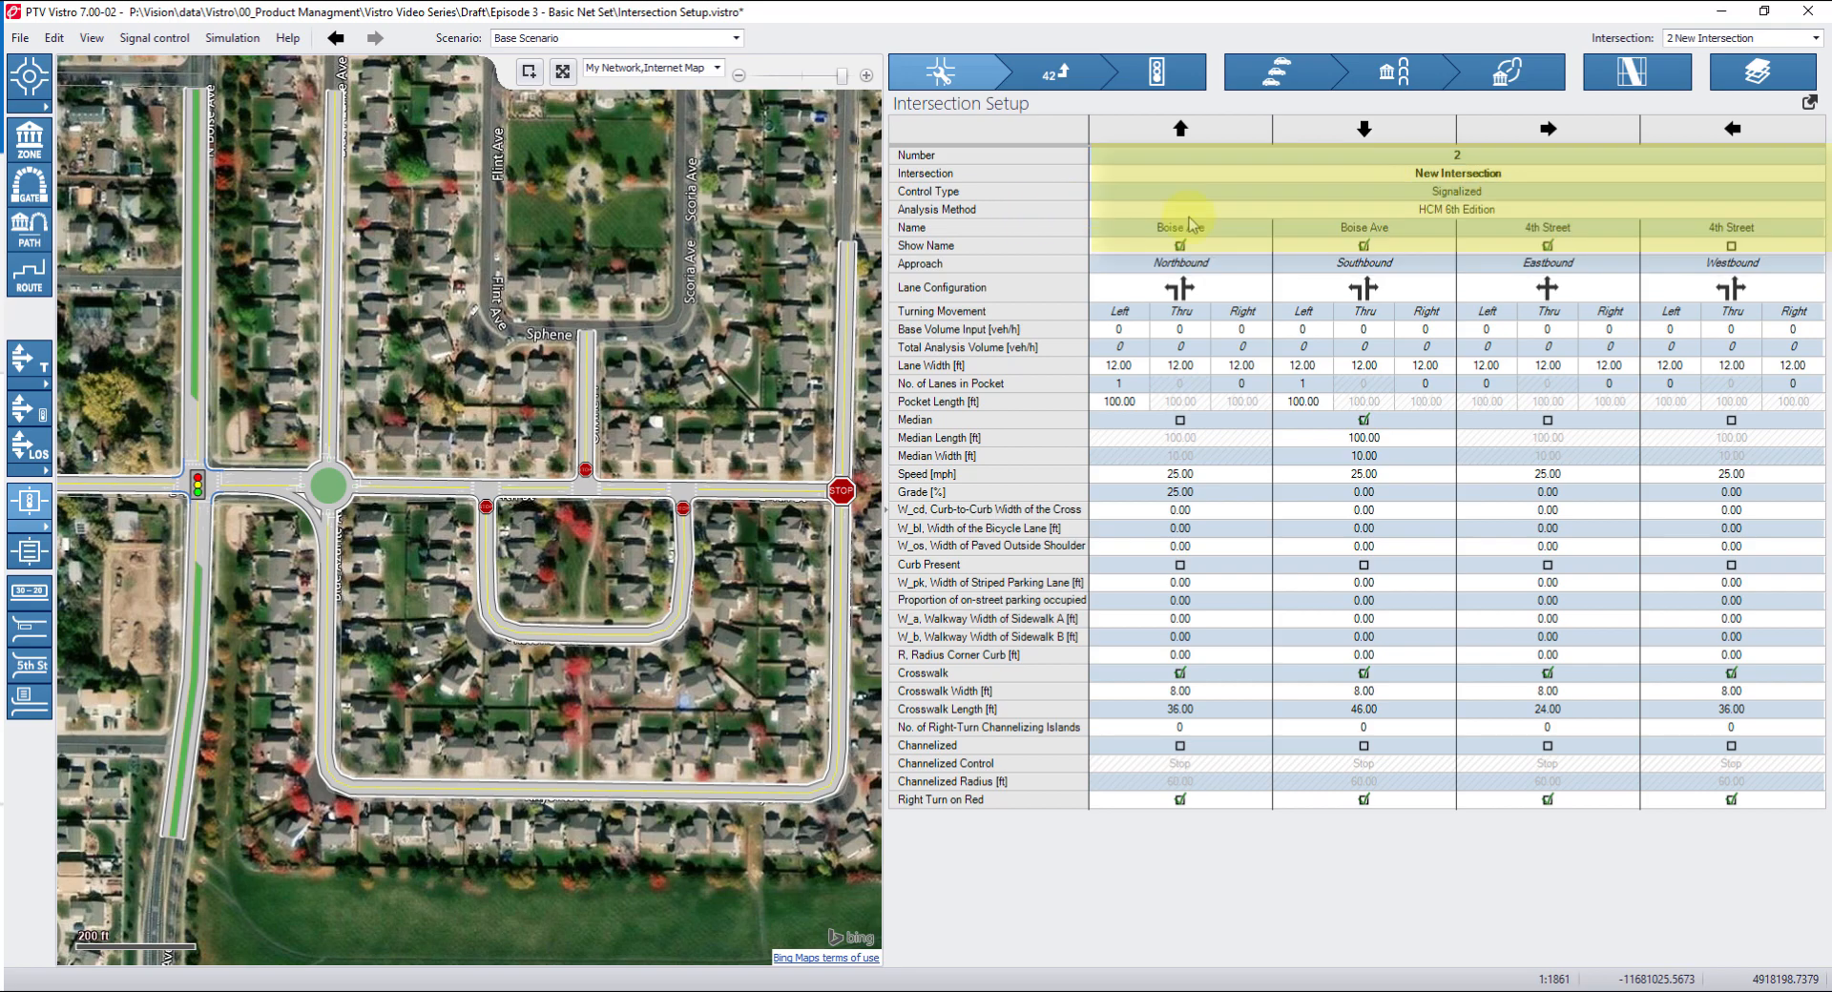
click(1276, 218)
click(1276, 217)
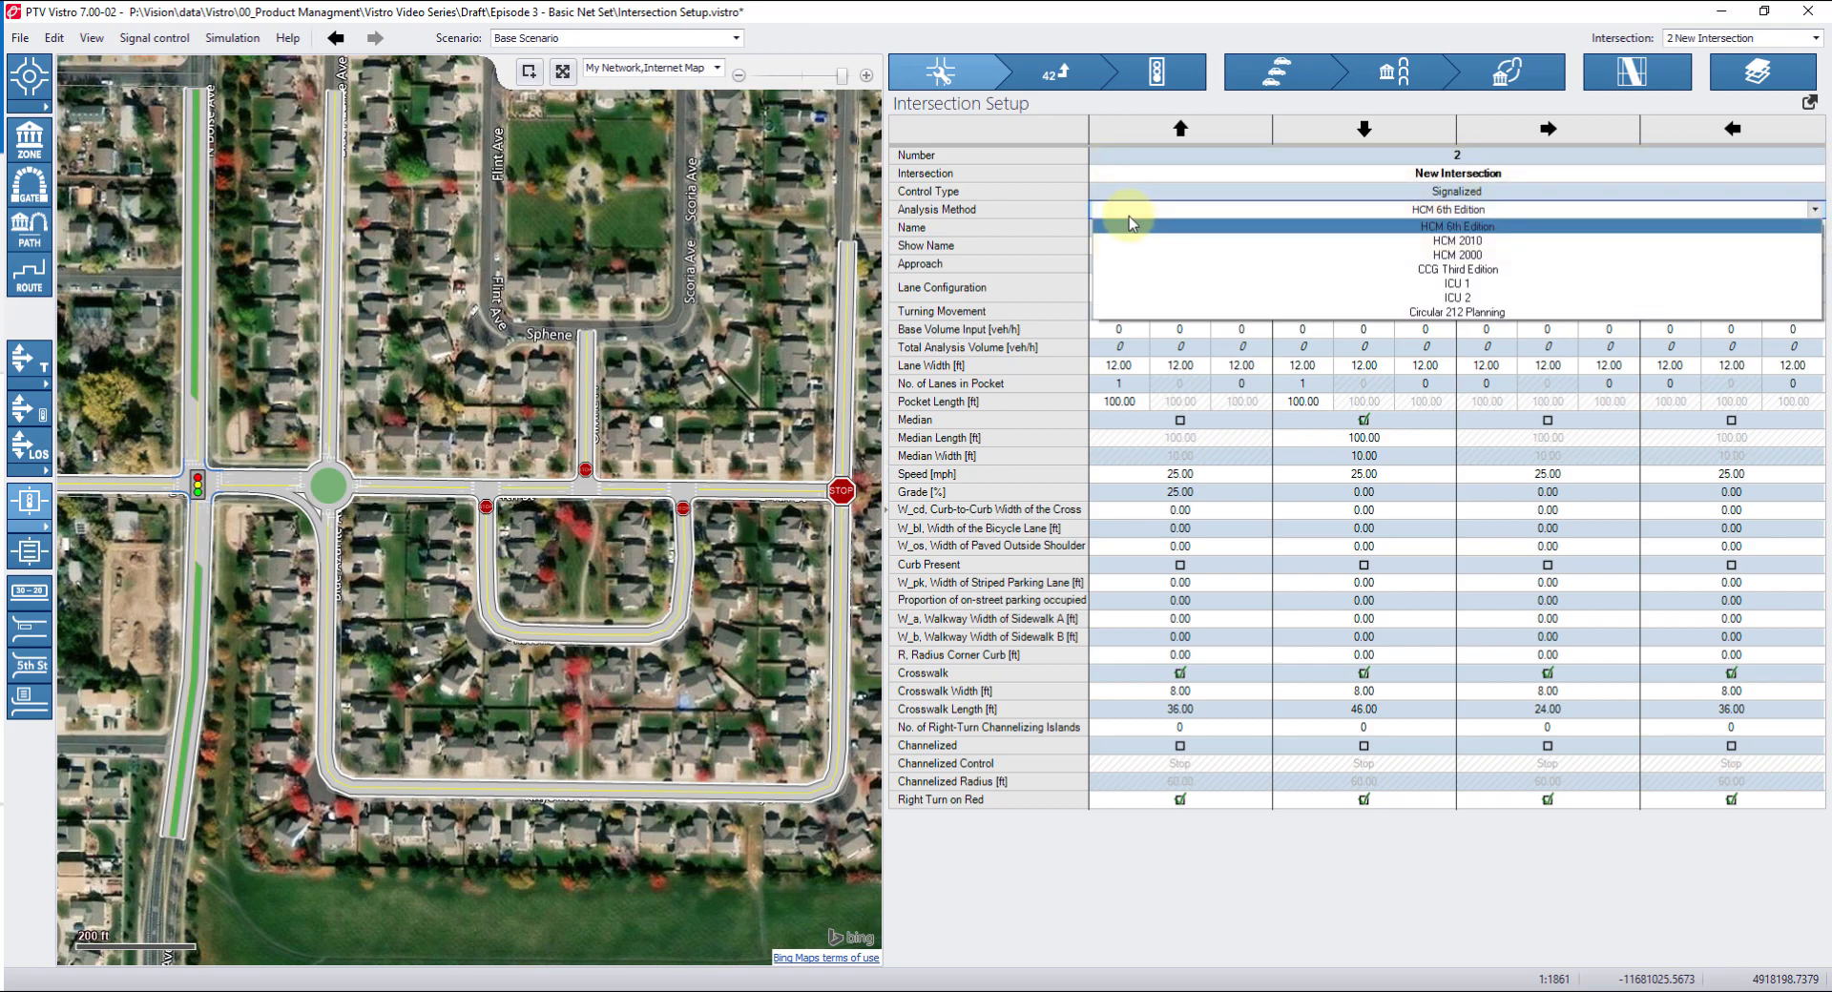
click(1028, 214)
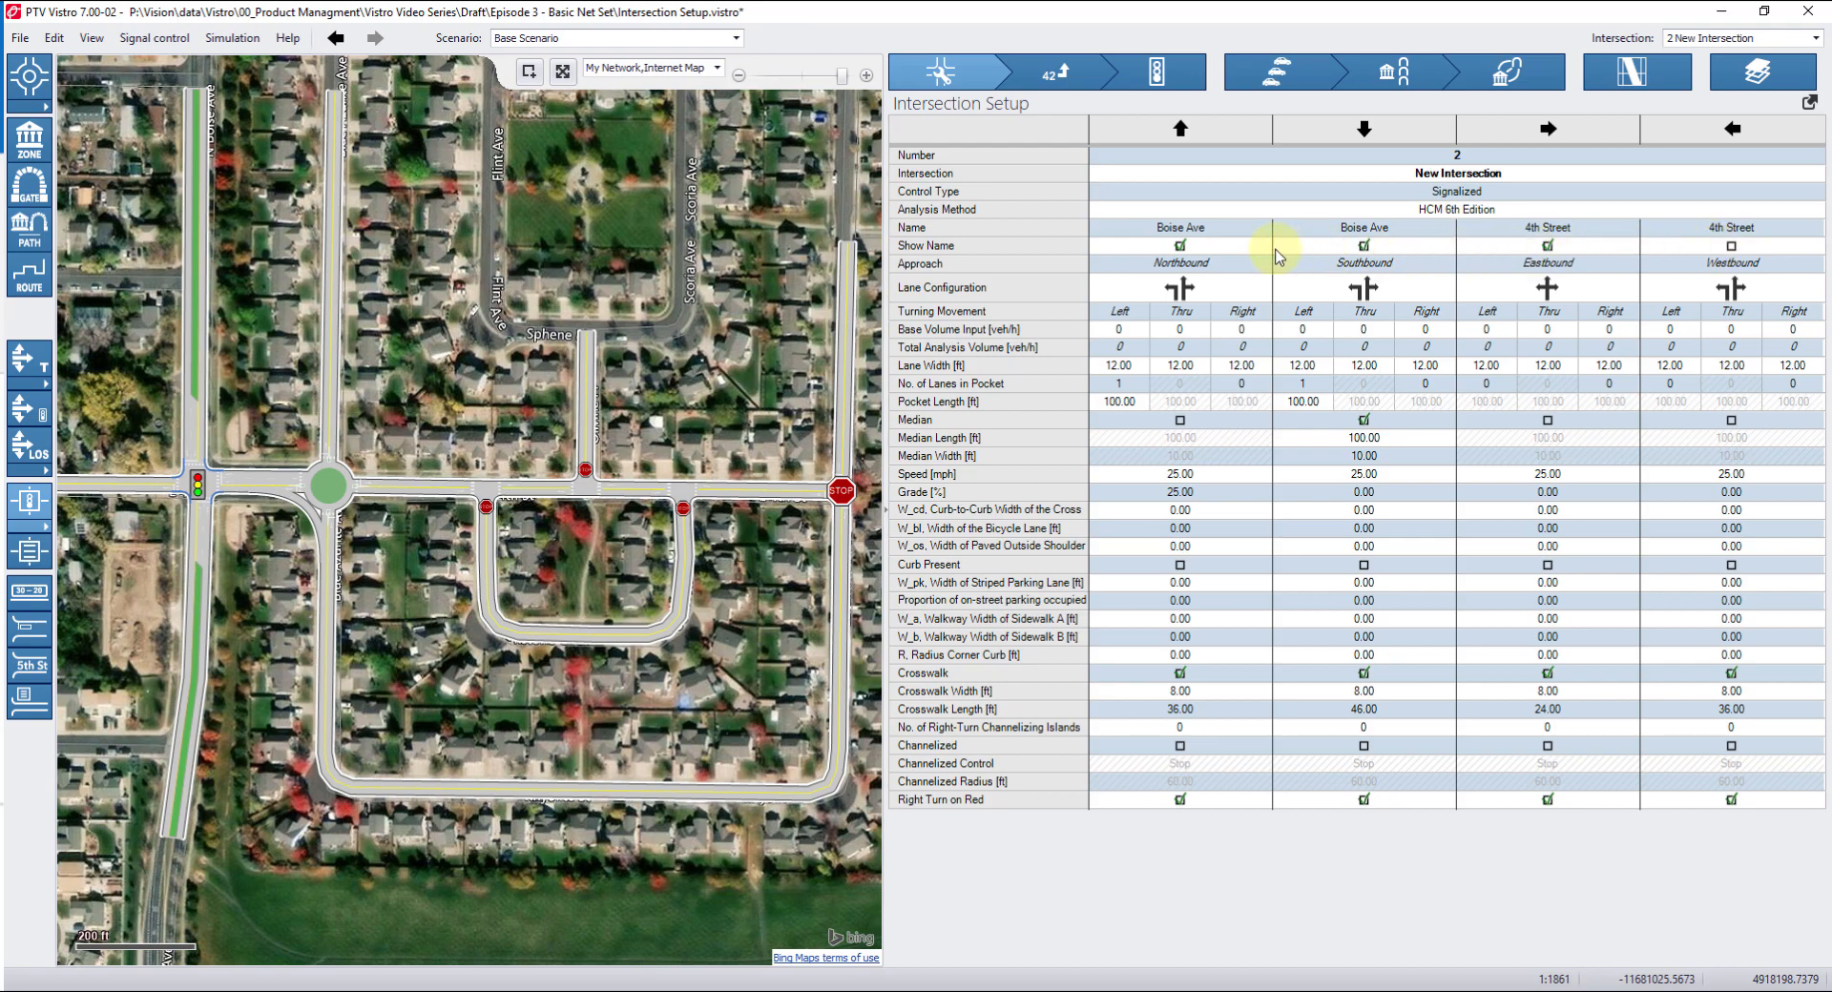
click(1180, 250)
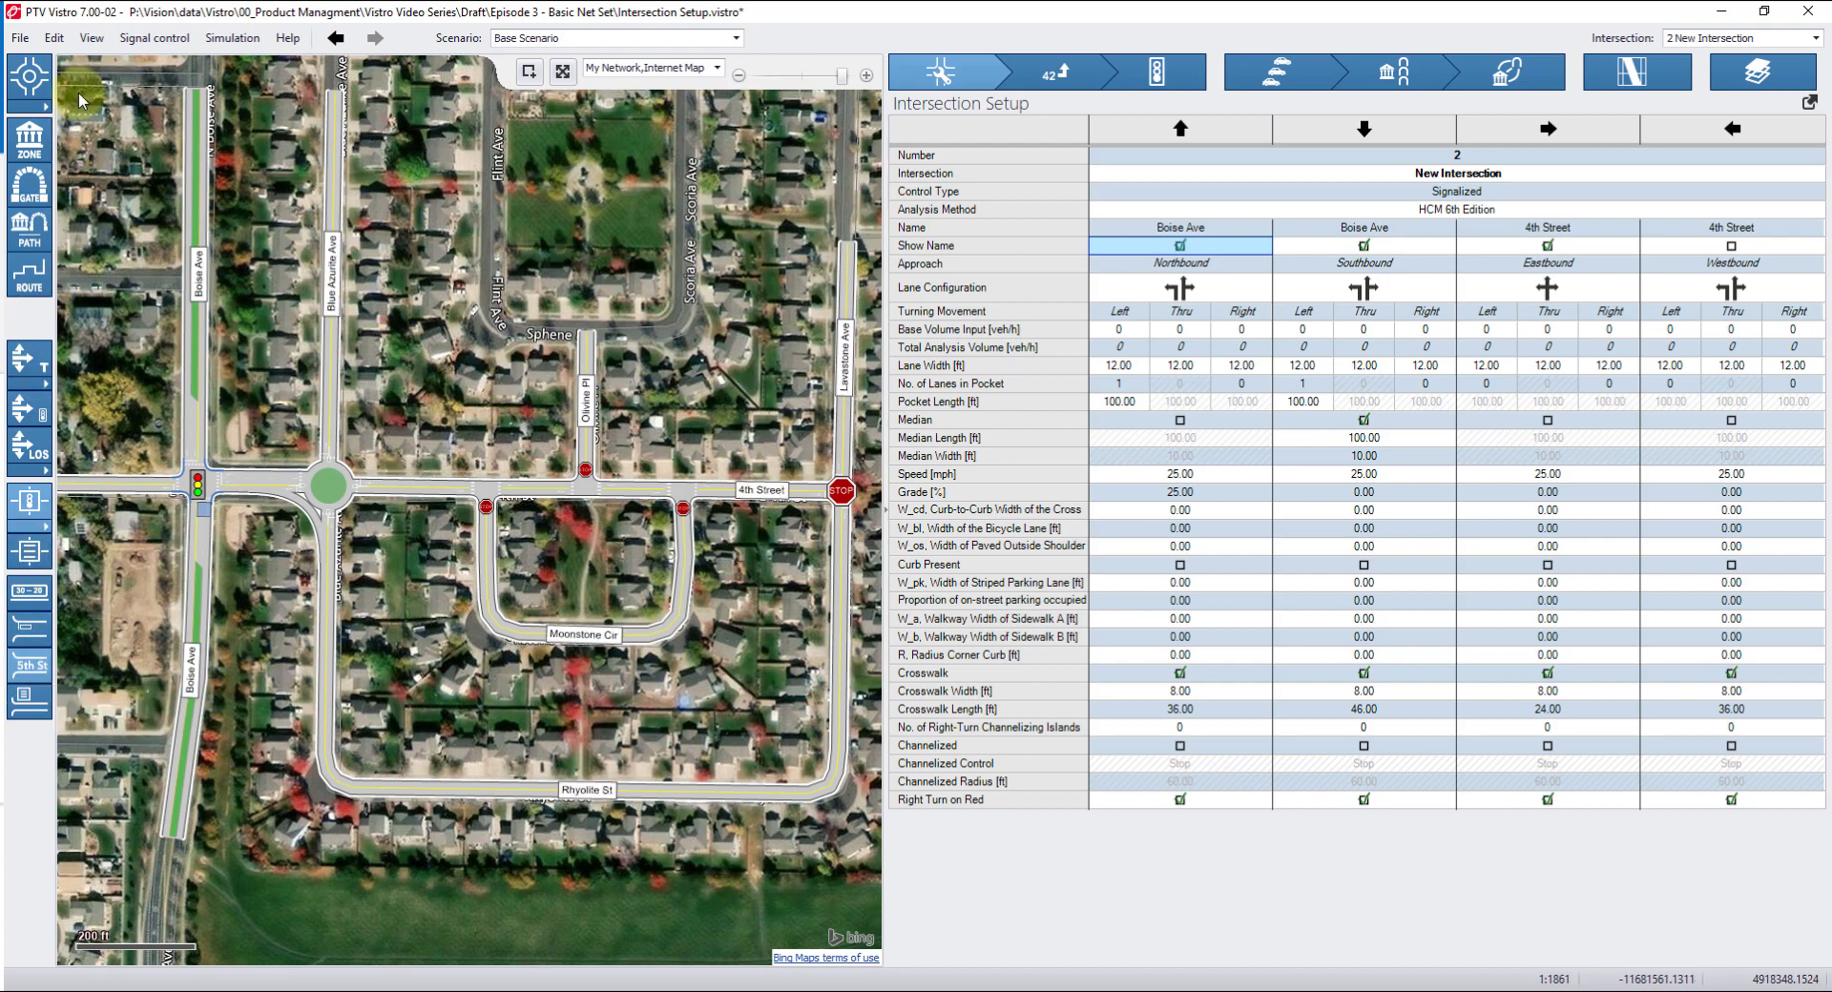
Set the Street Name Font Size in Global Settings to 10.
click(56, 40)
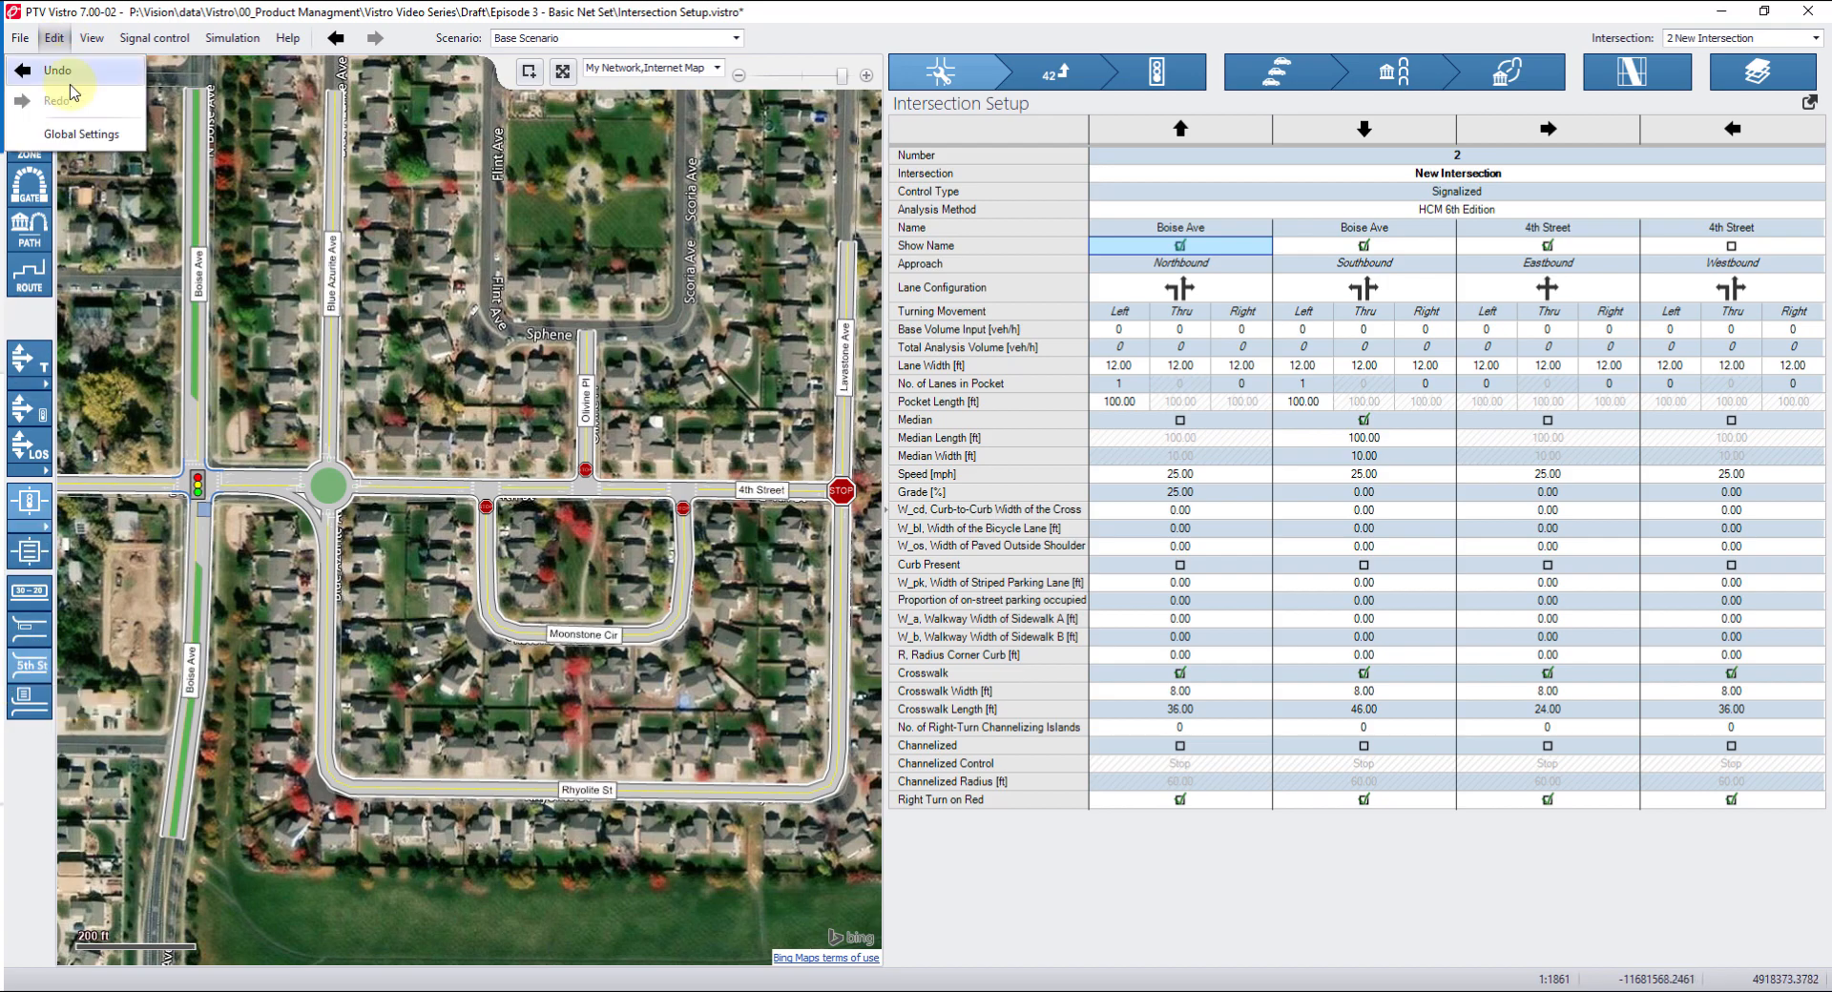
click(74, 133)
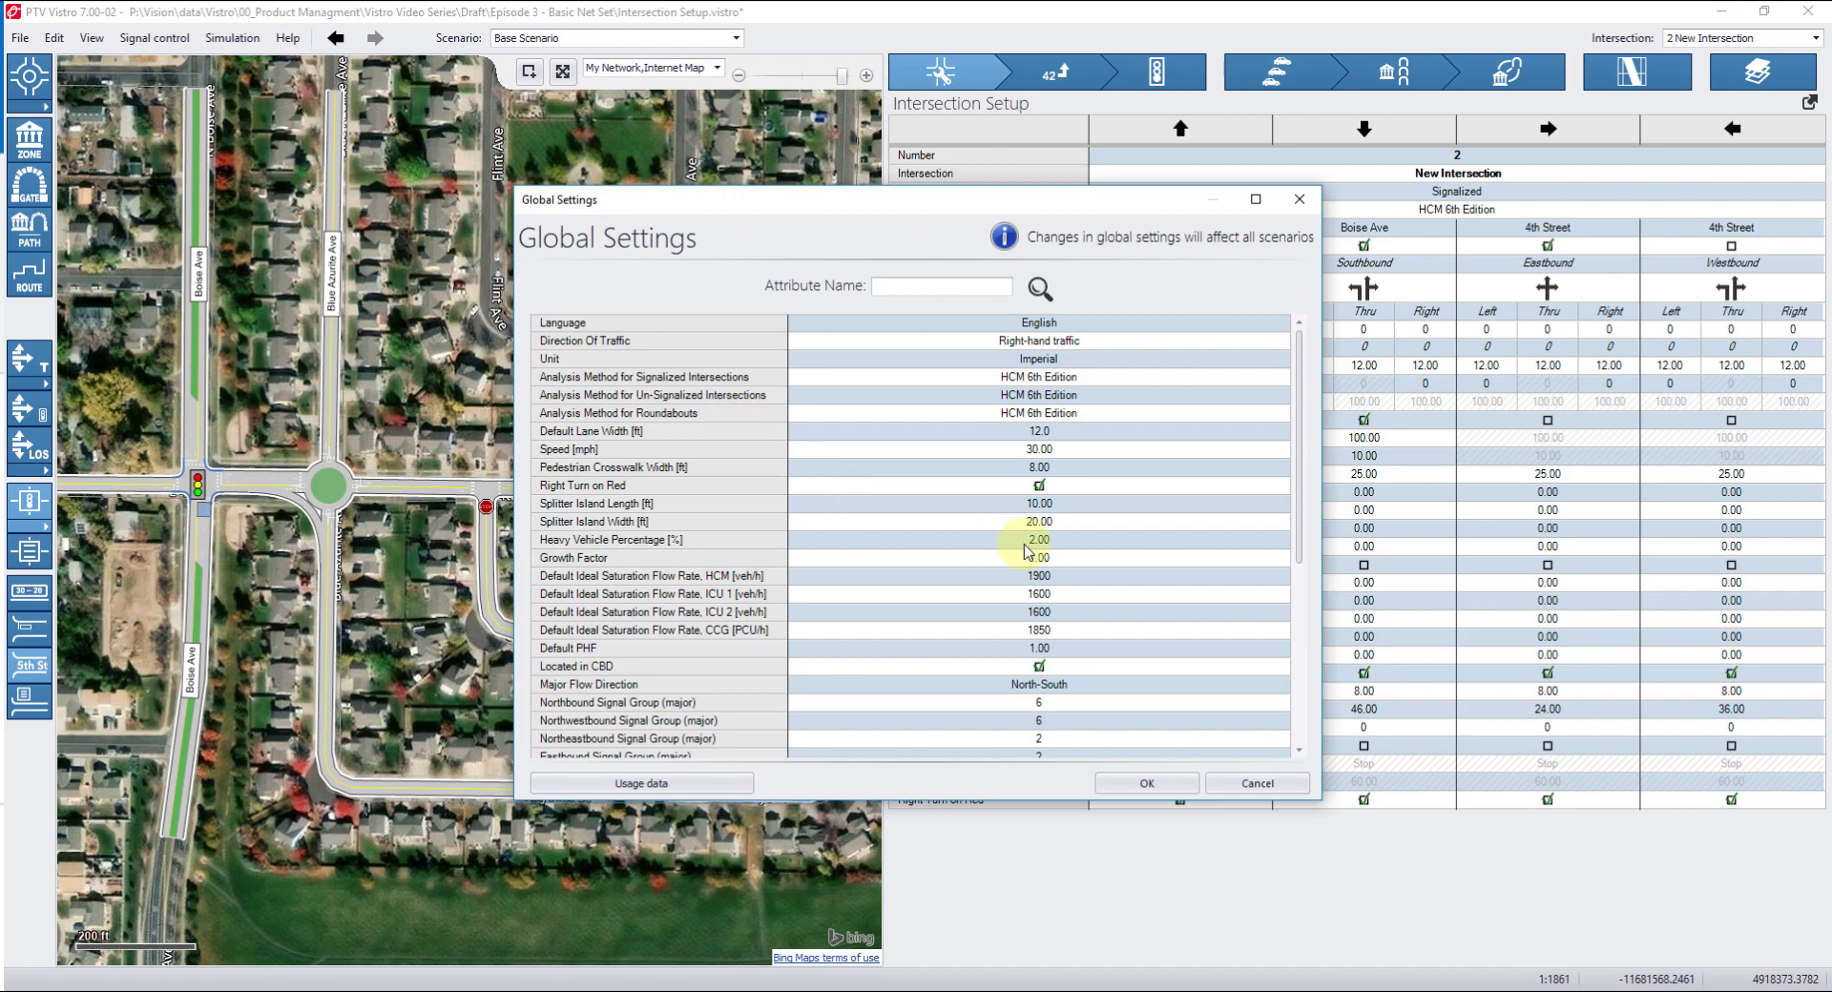
scroll(1027, 551, down, 6)
click(990, 678)
text(16.0)
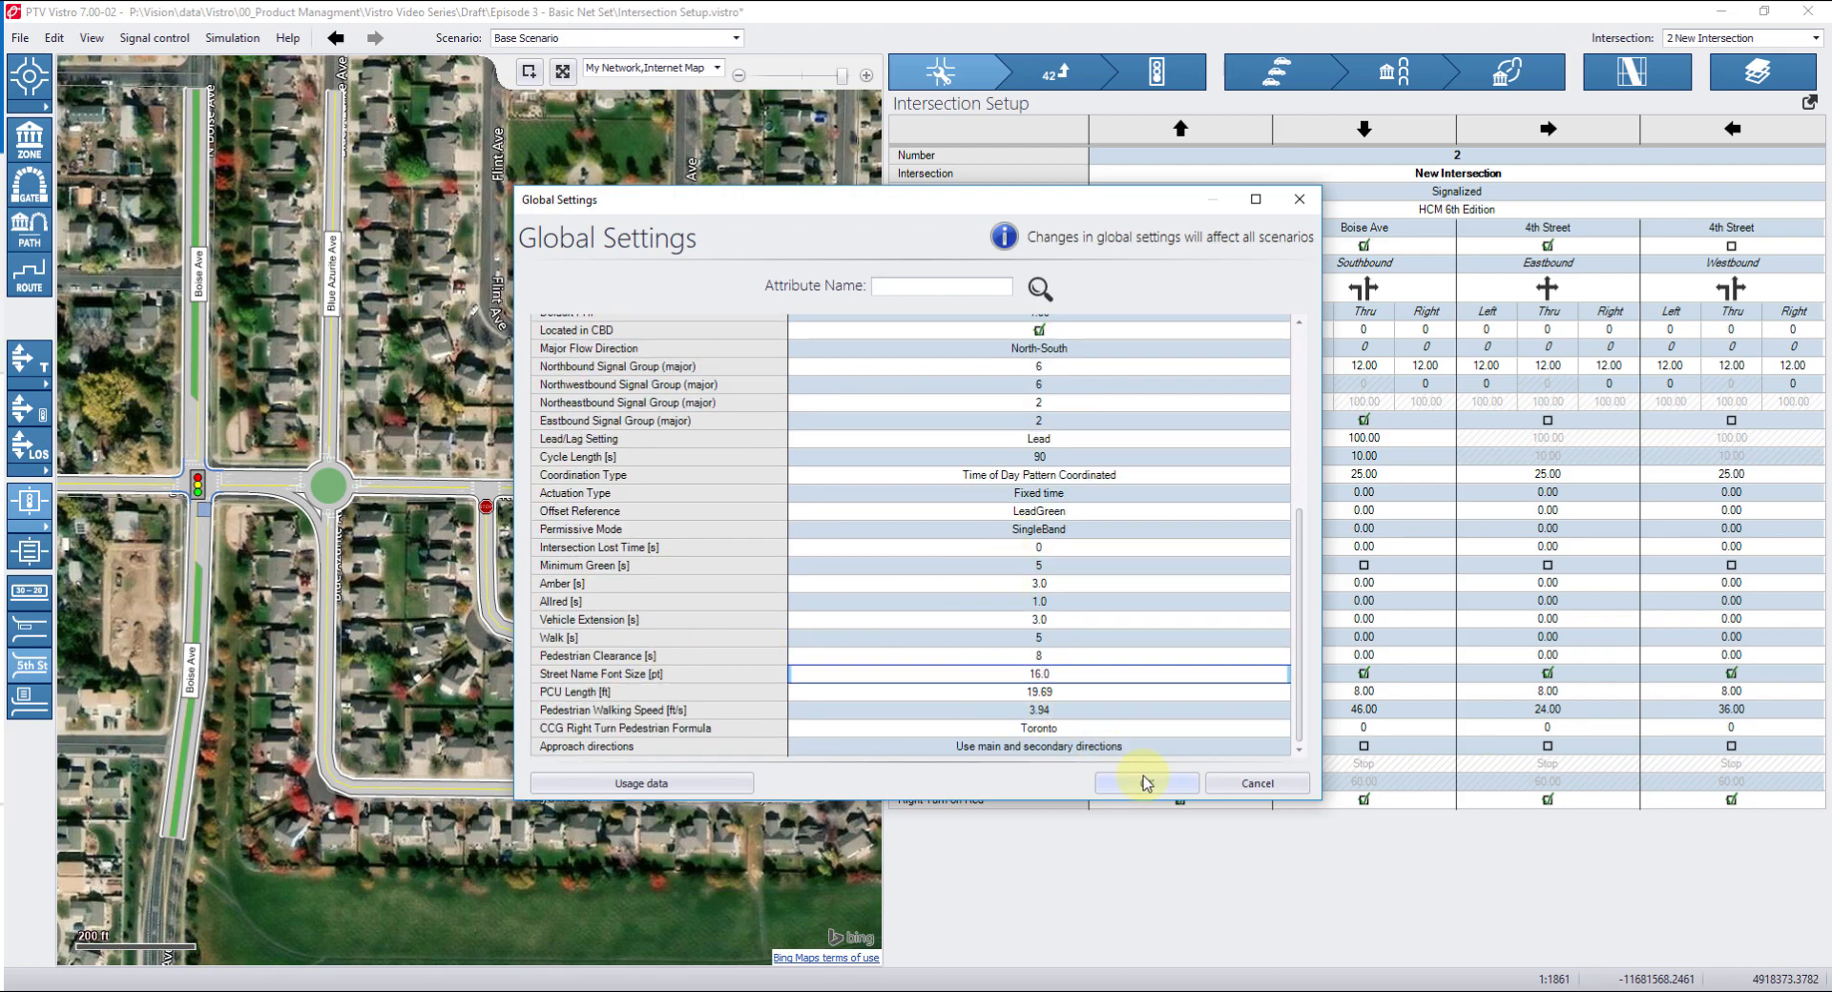
click(1146, 782)
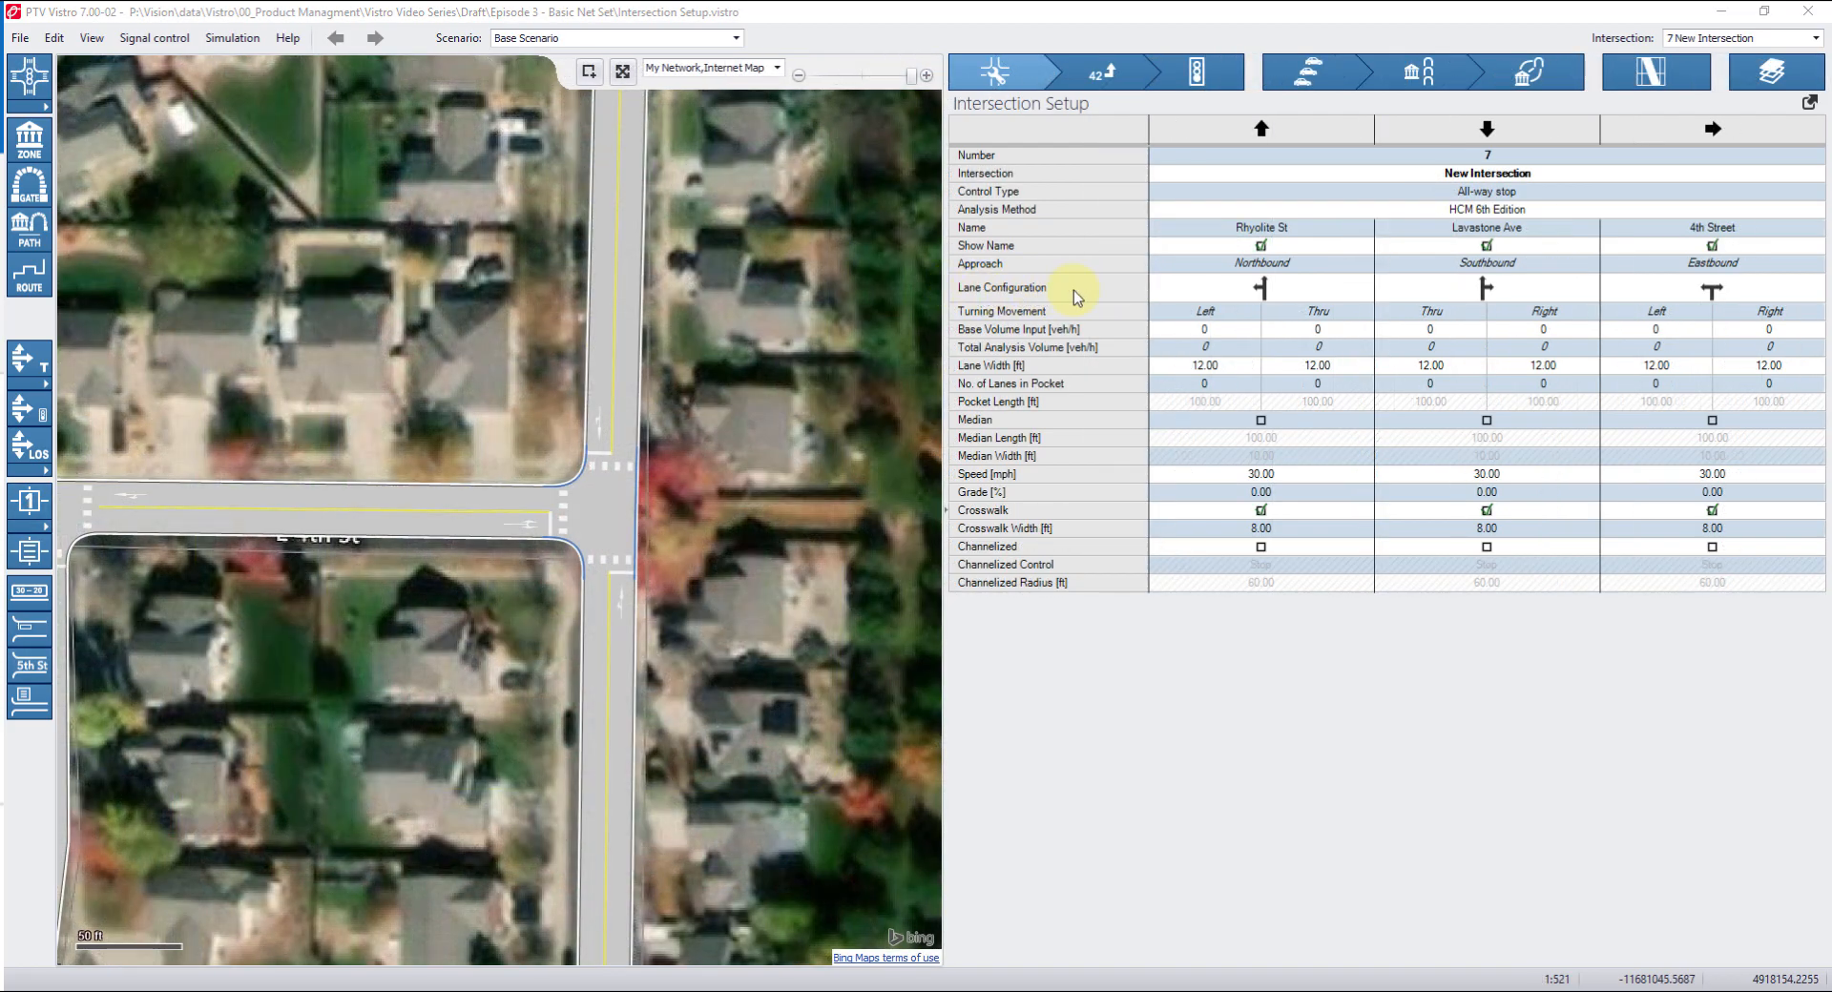
Edit the northbound lane configuration of the Rhyolite St all-way stop to add pocket lanes.
click(1281, 297)
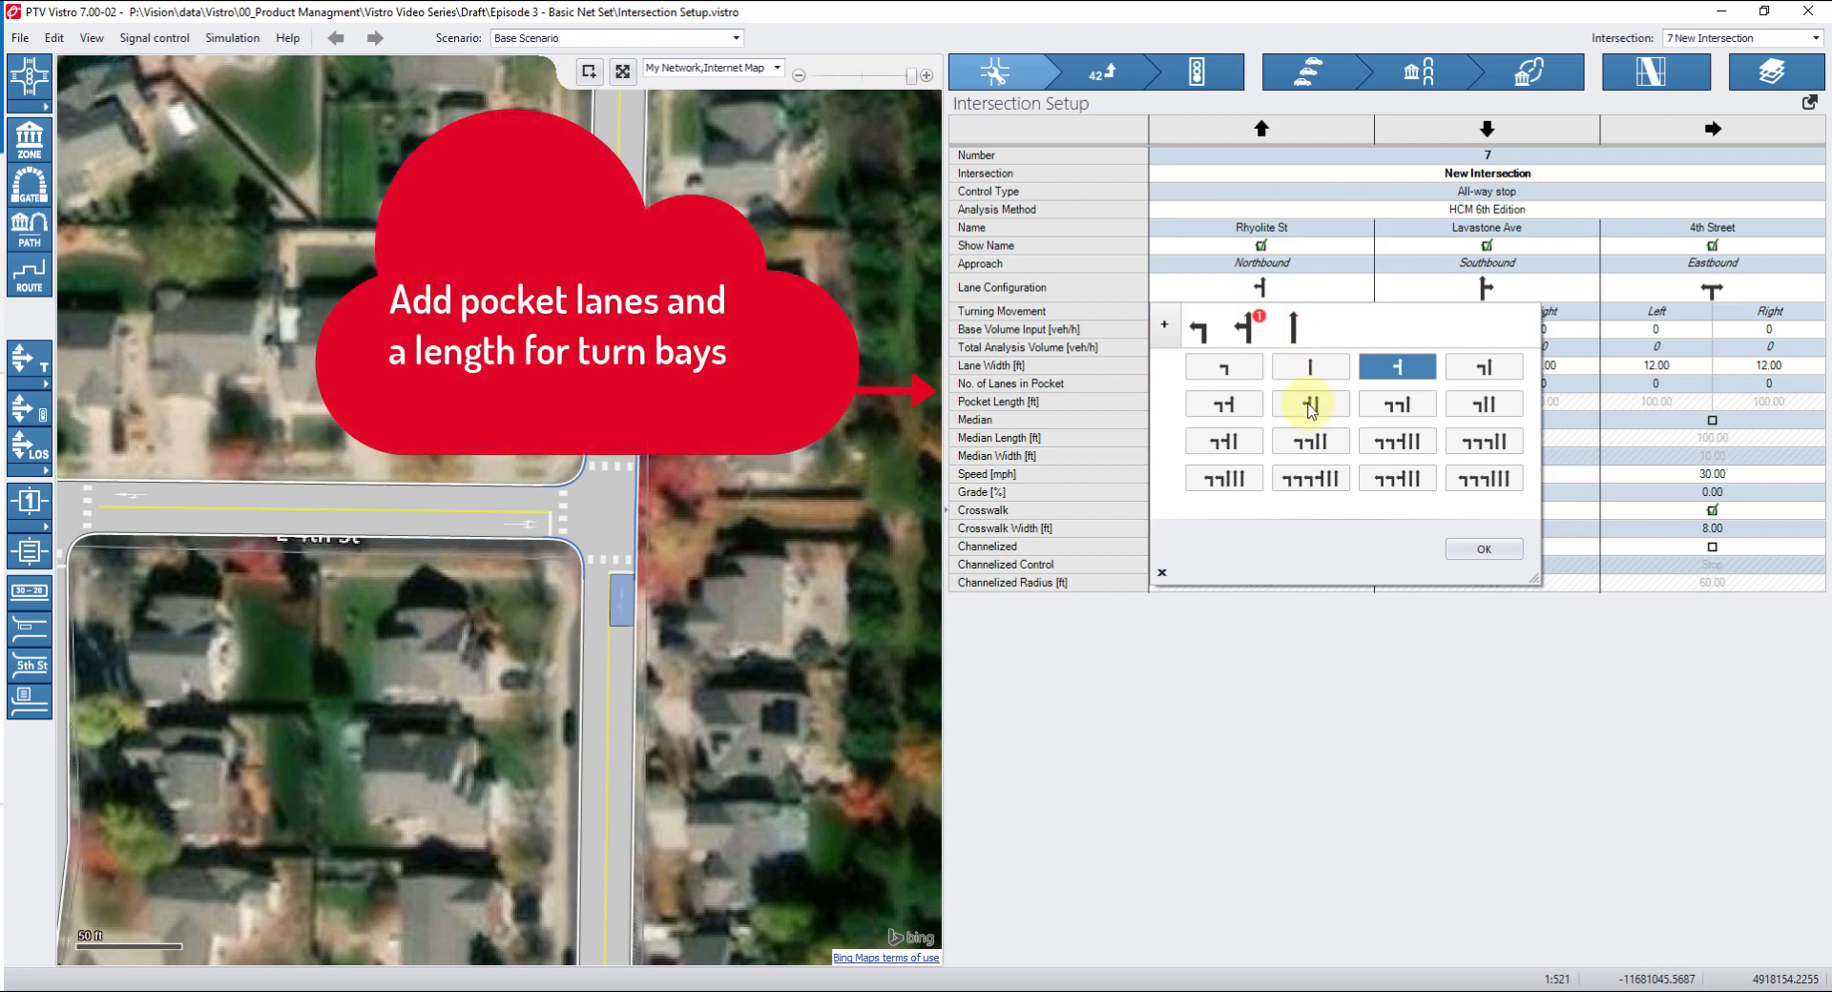
click(1296, 405)
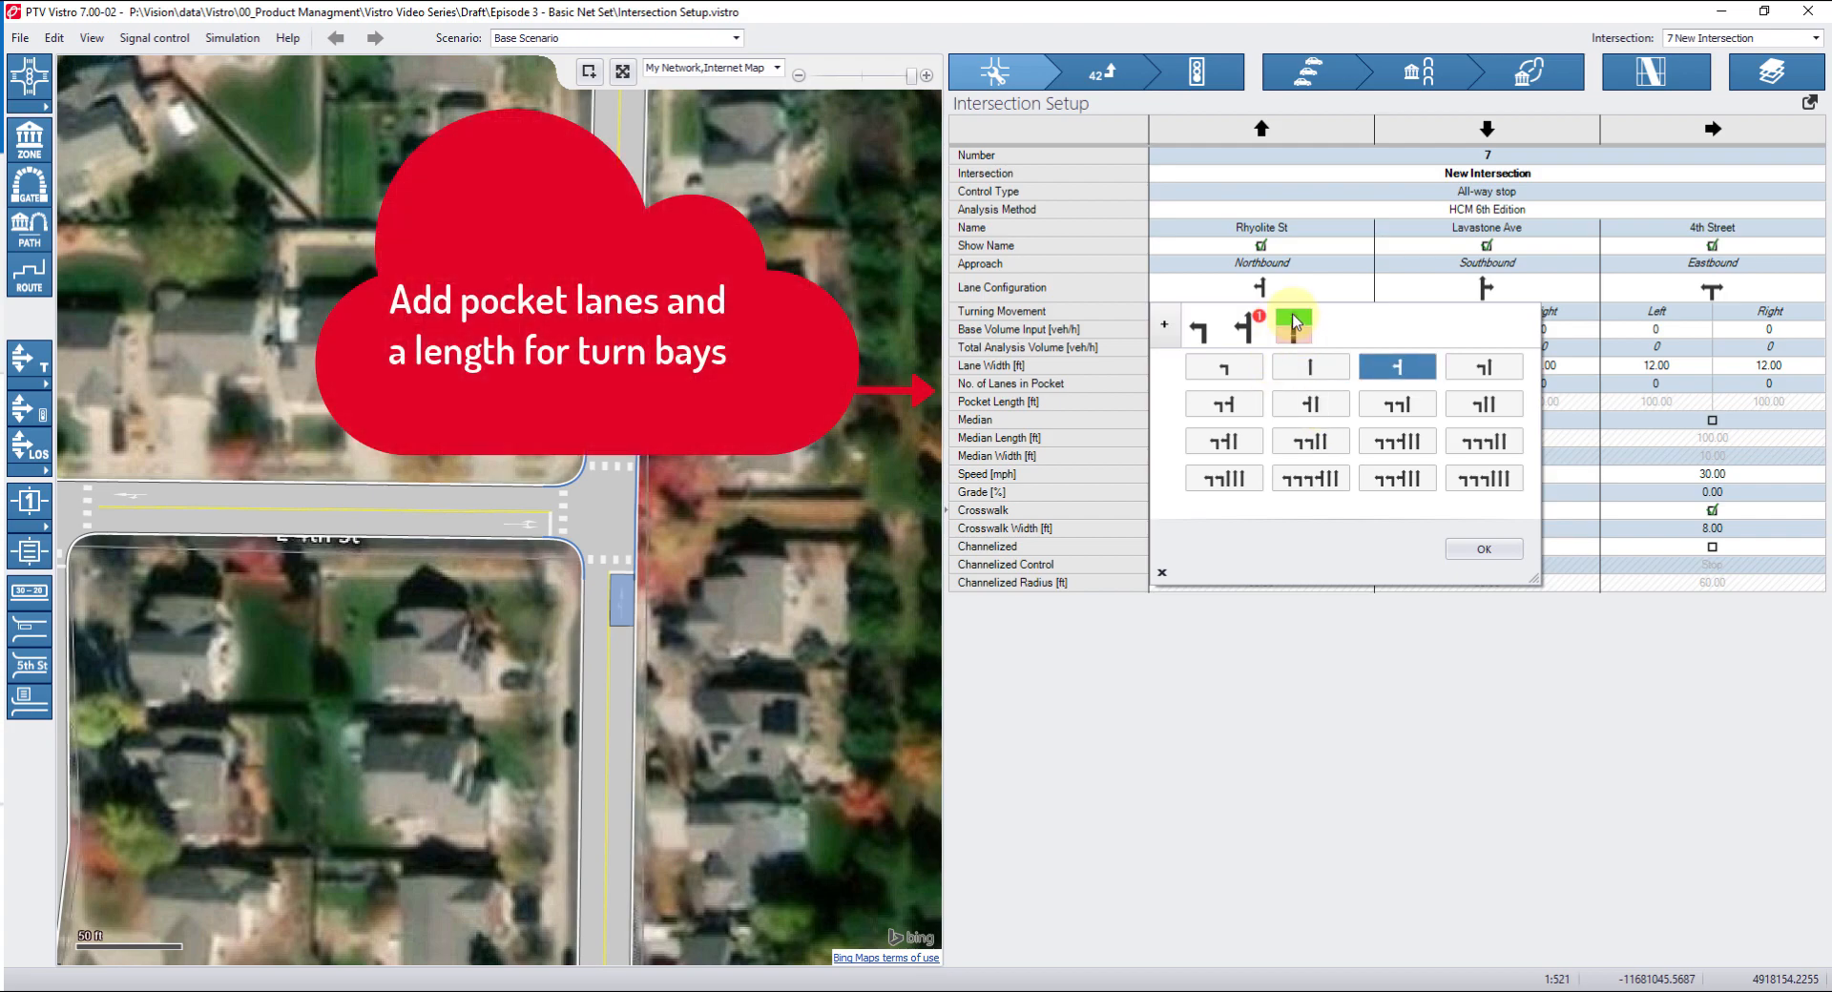
click(1164, 324)
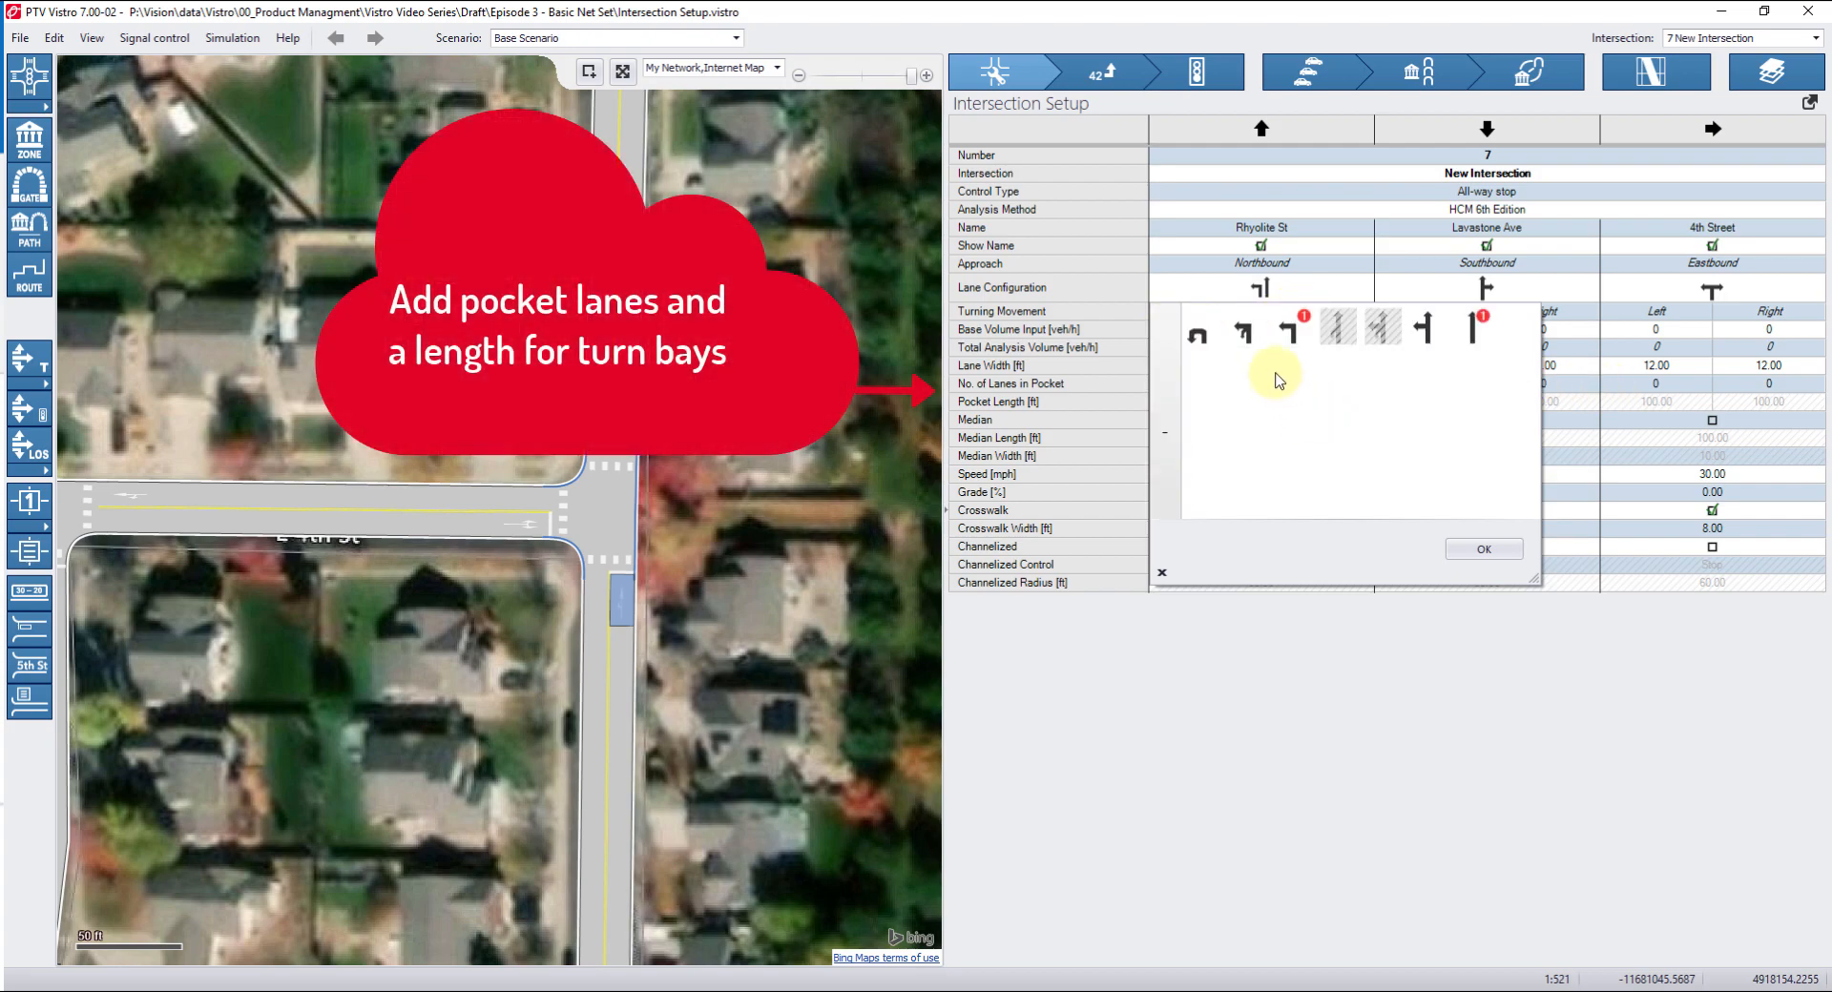
click(1297, 350)
click(1428, 327)
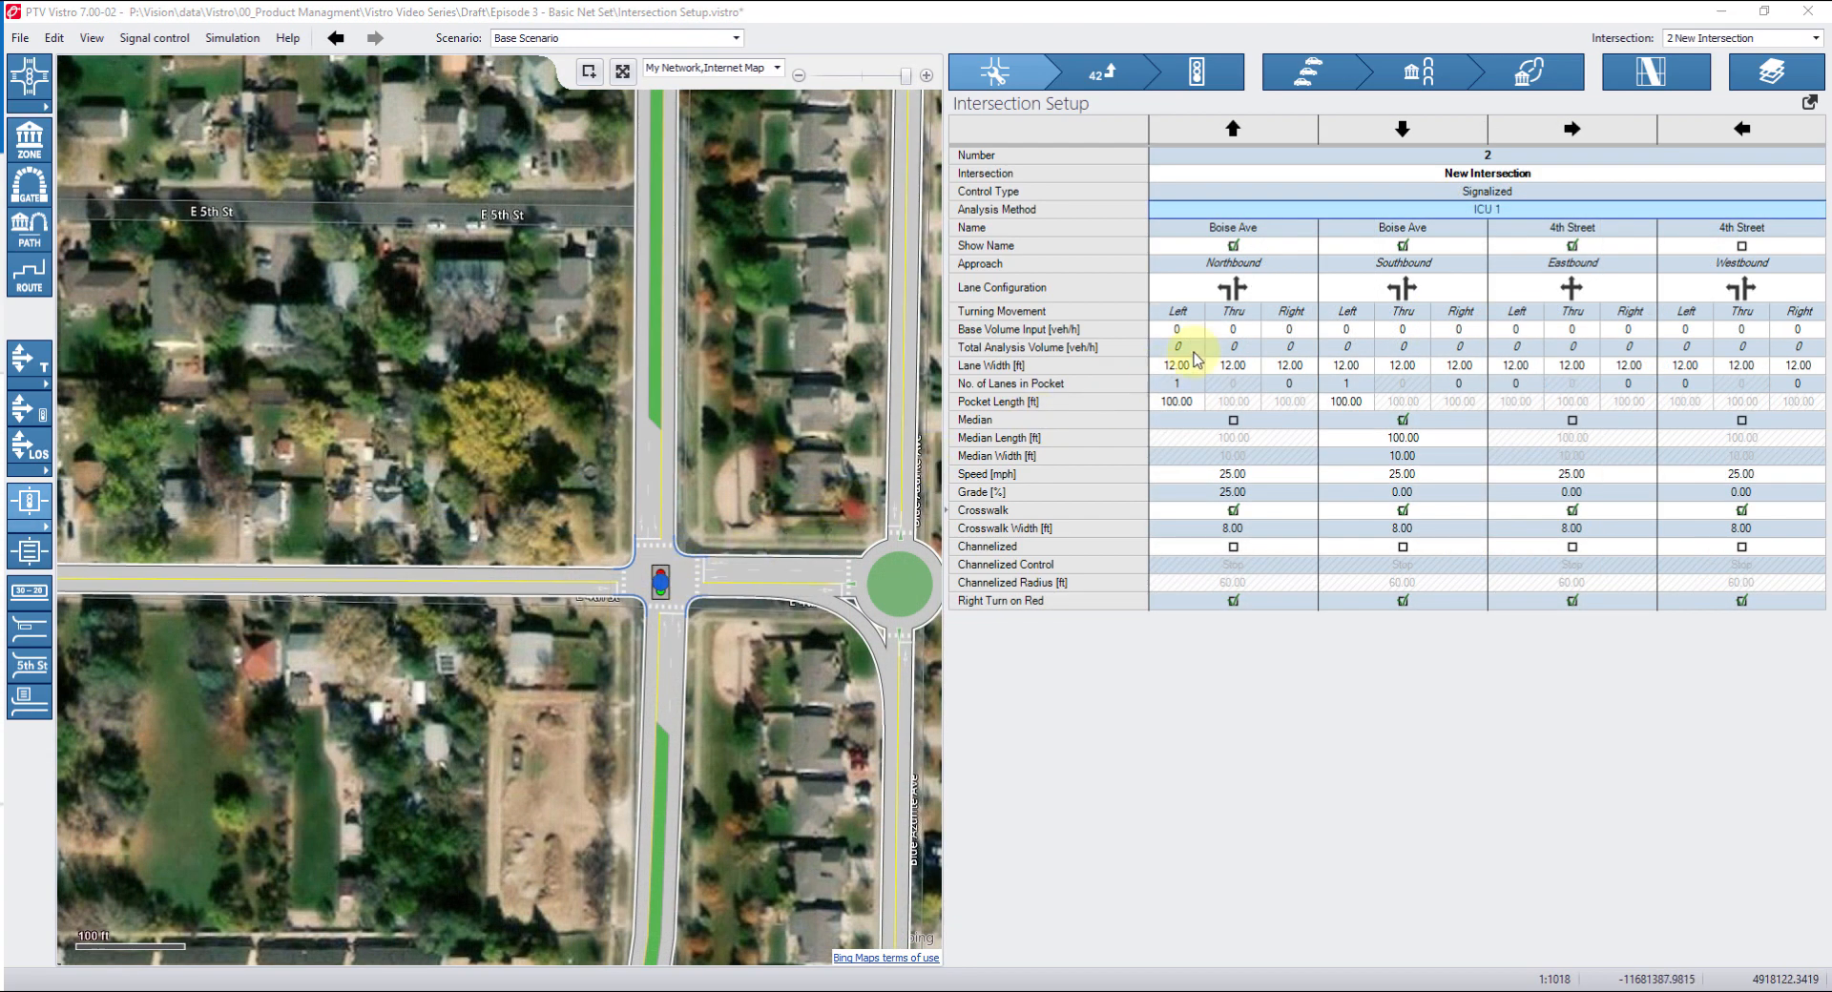
Open the Control Type and Analysis Method lists for intersection 2 to examine the available analysis methods.
click(1467, 198)
click(1474, 217)
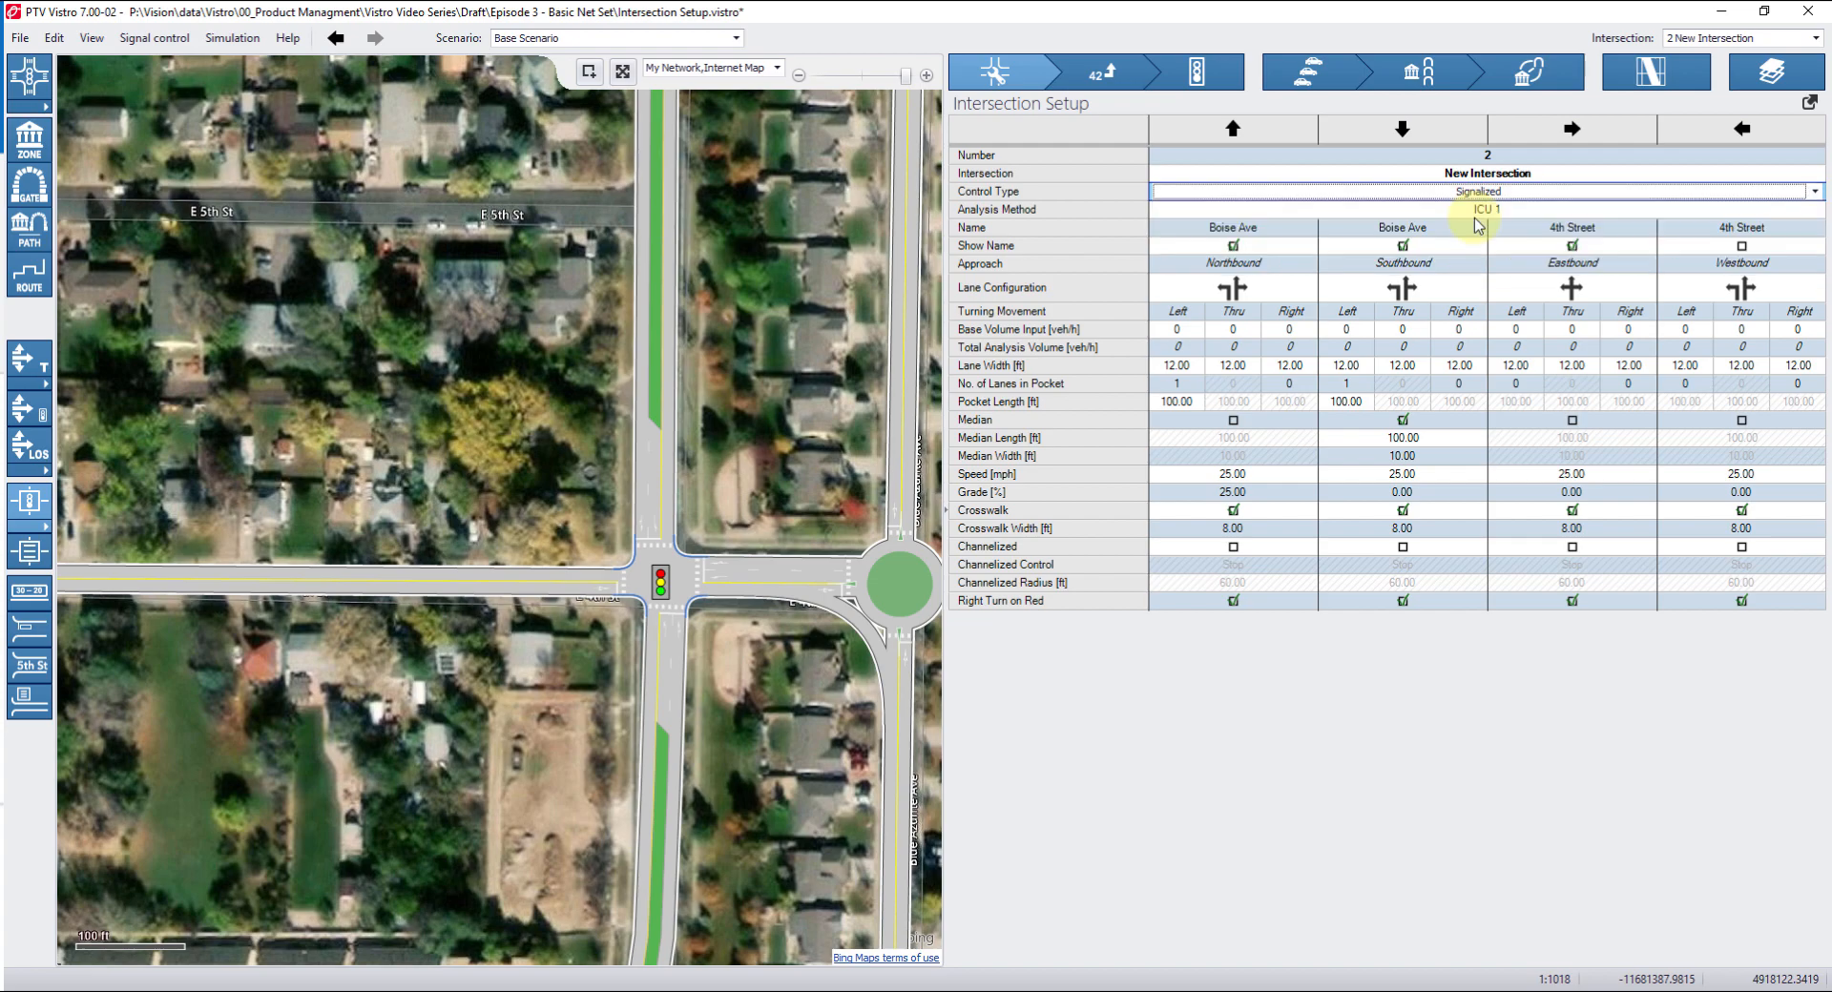
click(1478, 209)
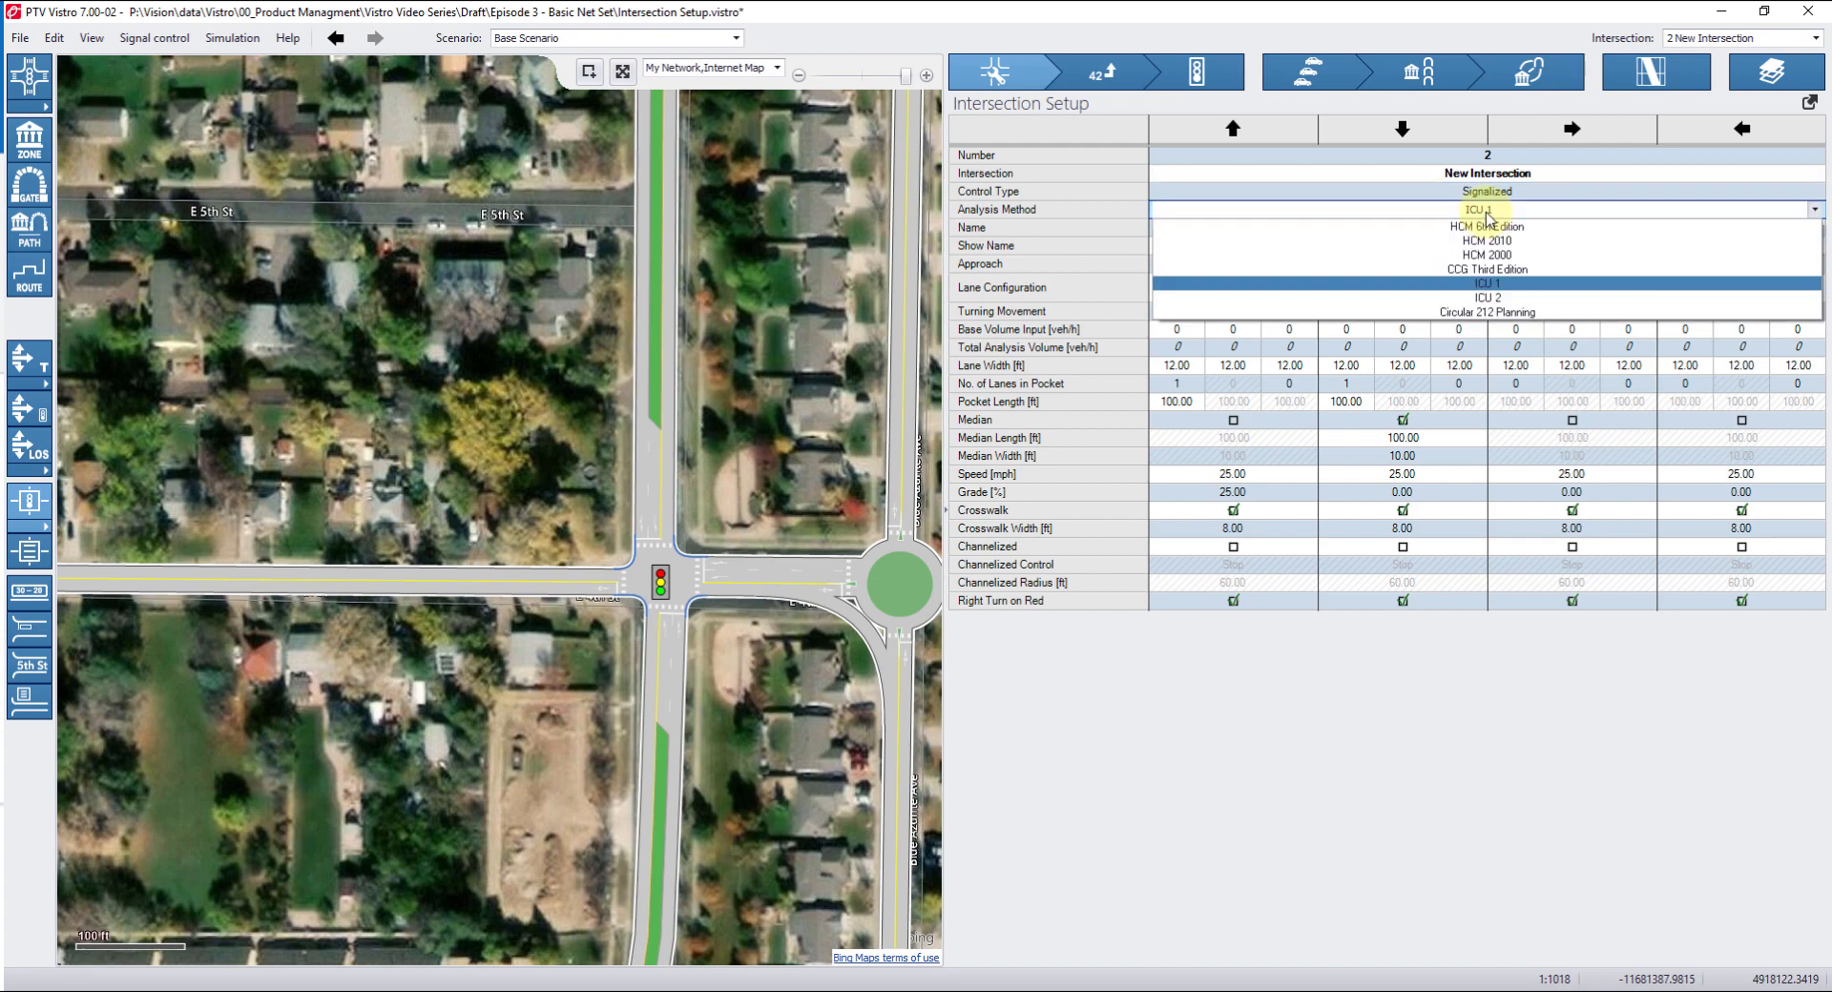
click(1499, 288)
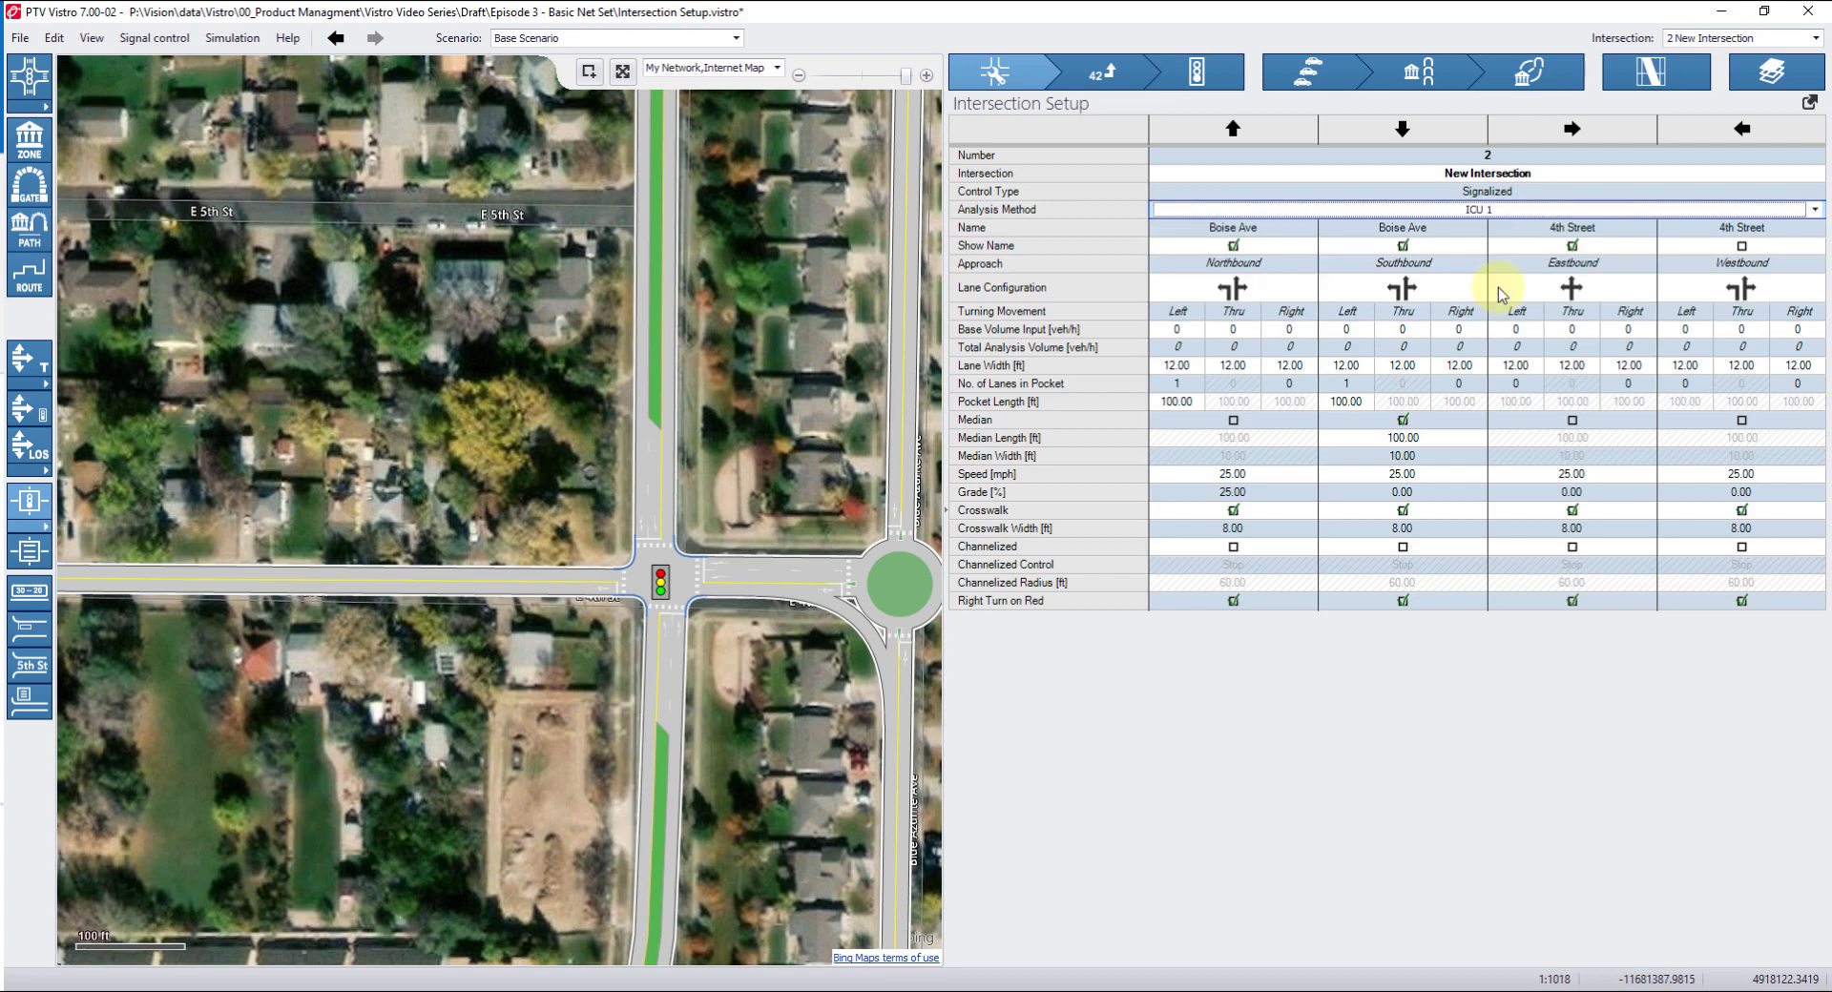
Set intersection 2's Analysis Method to HCM 6th Edition.
click(1496, 209)
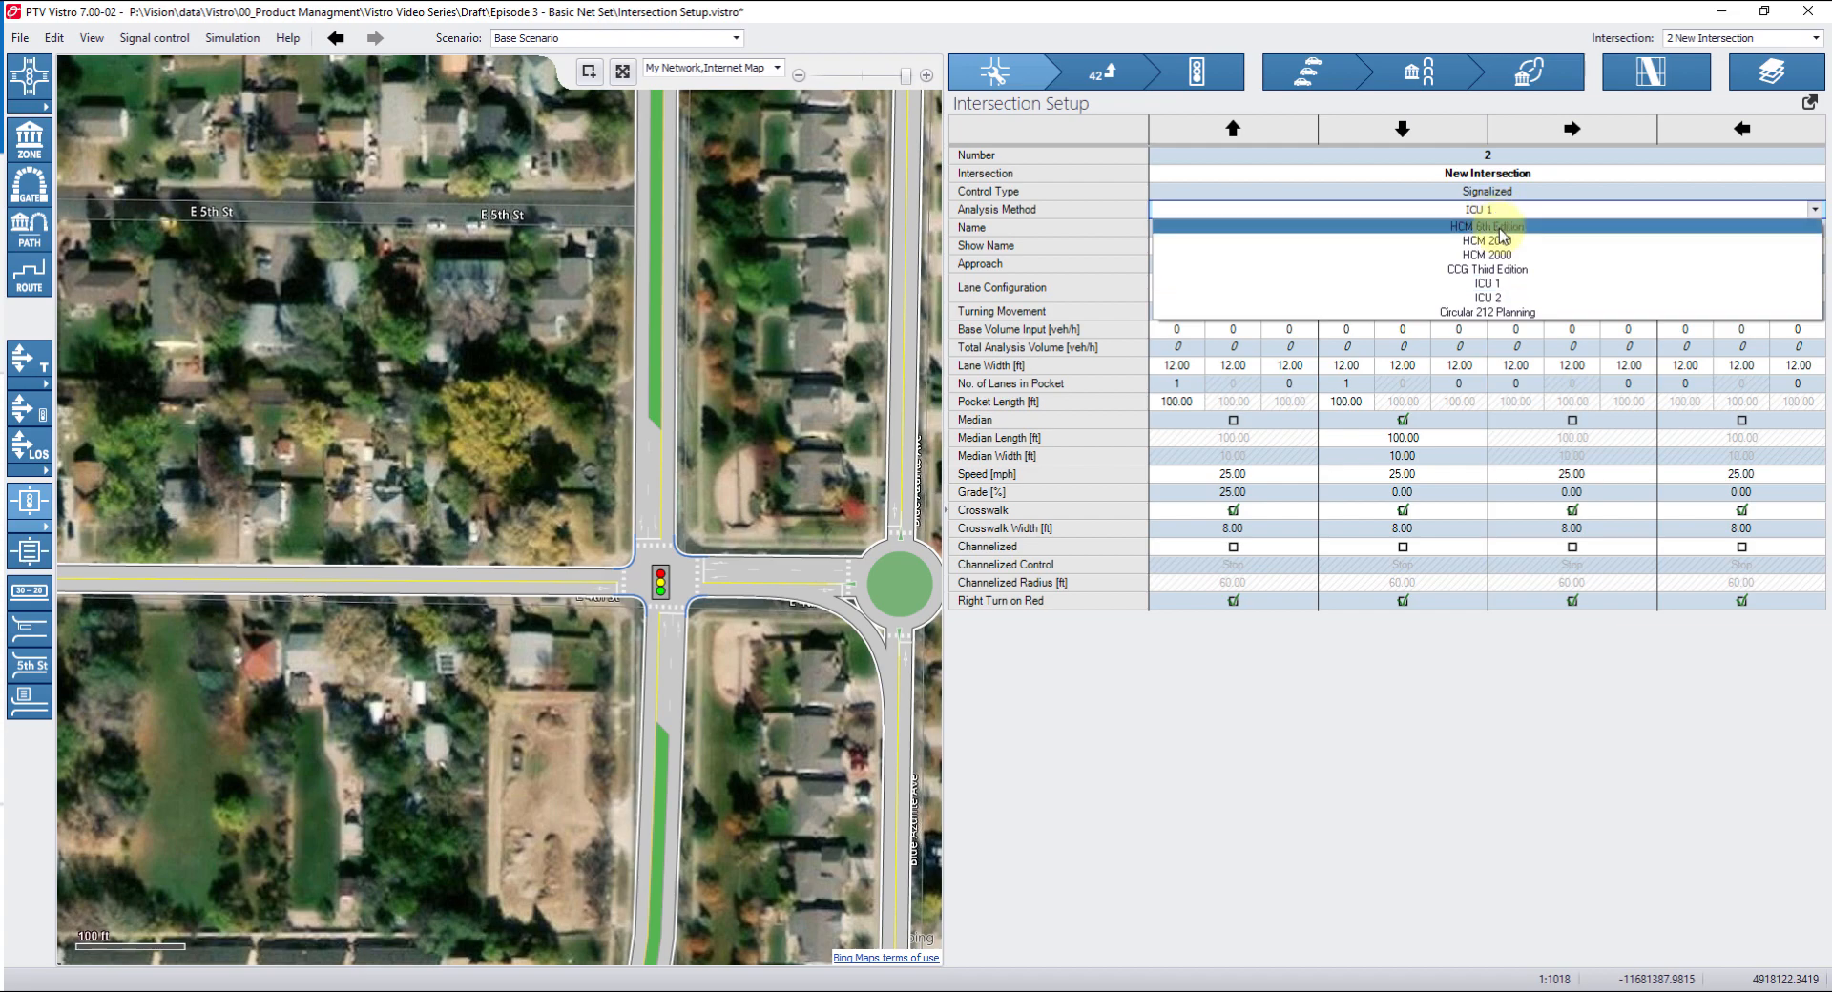
click(1501, 227)
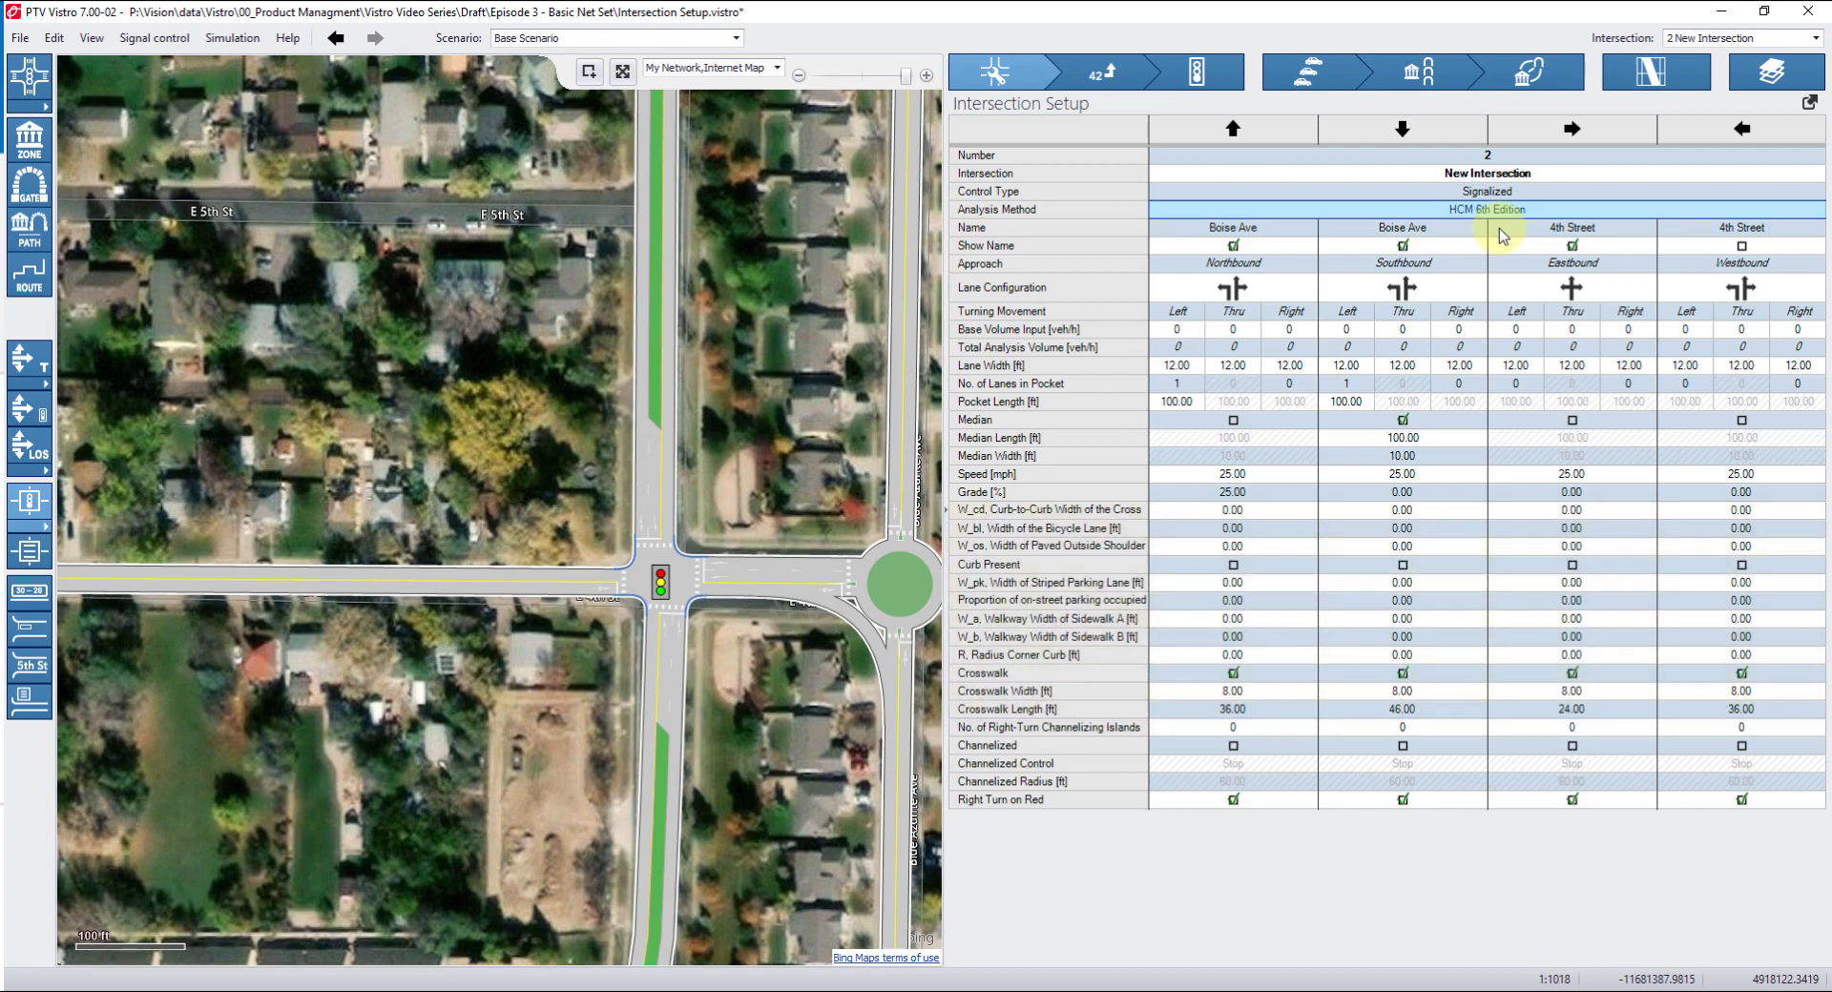
click(1474, 210)
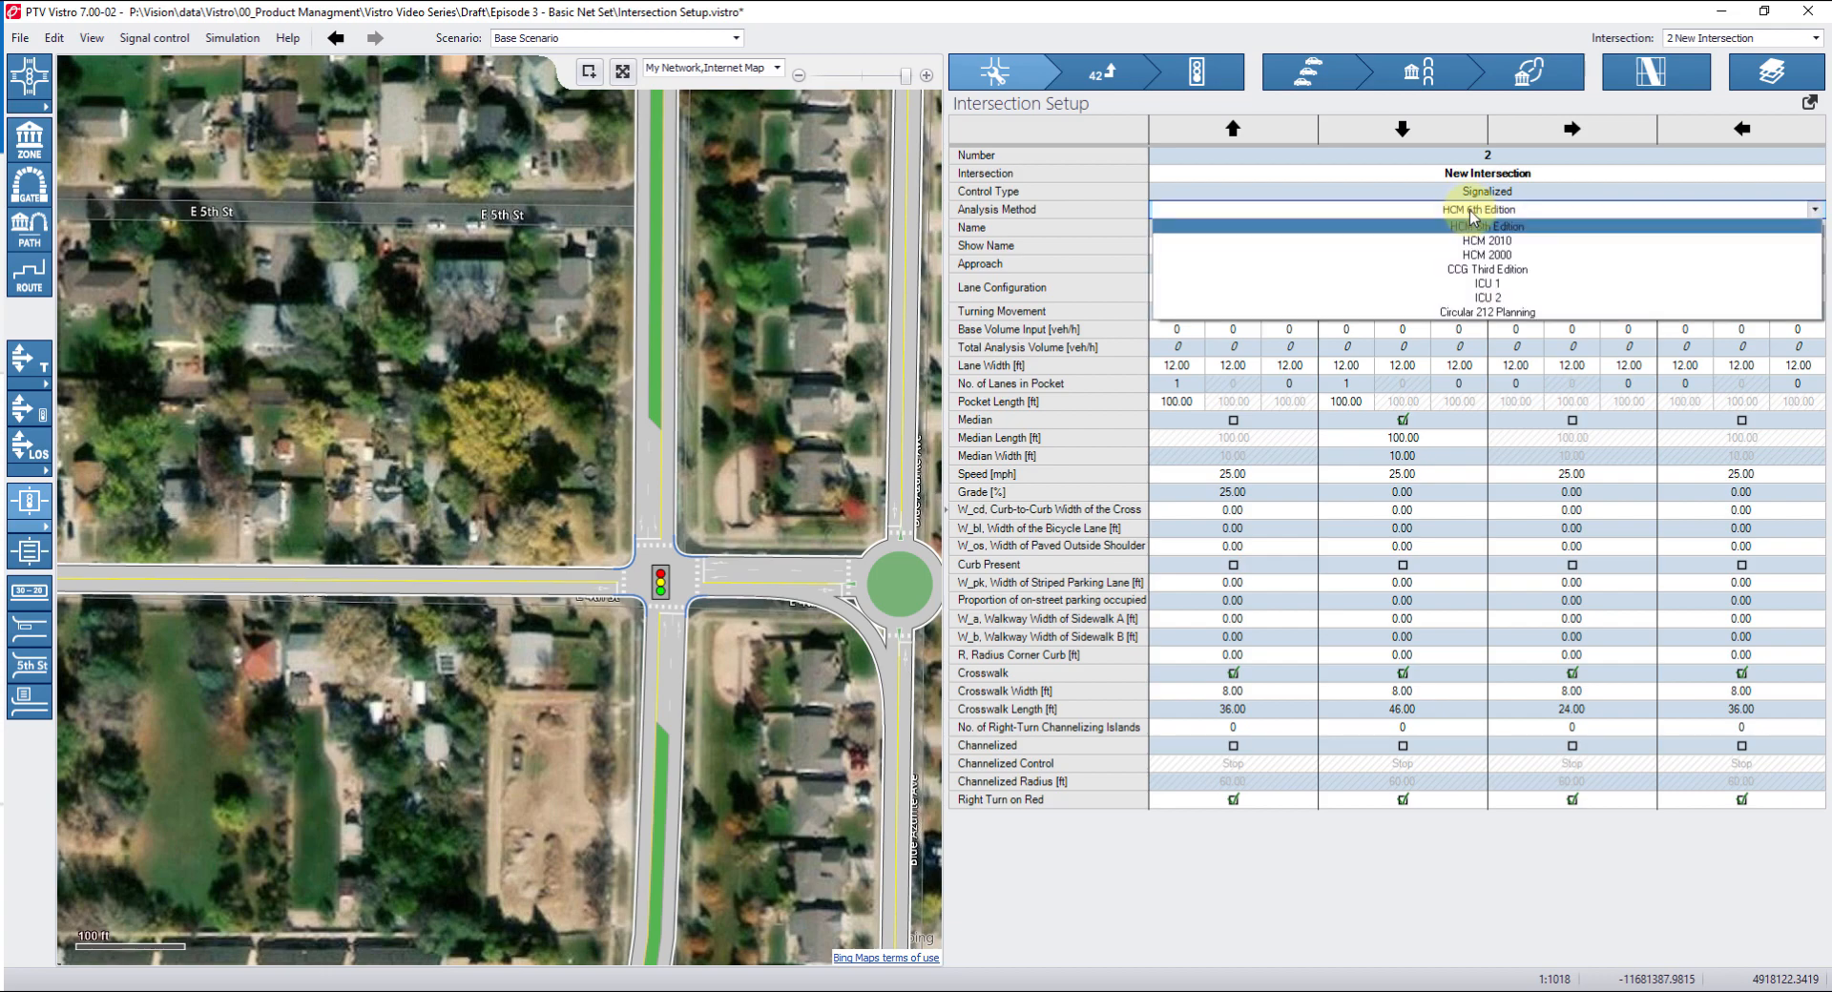
click(1495, 270)
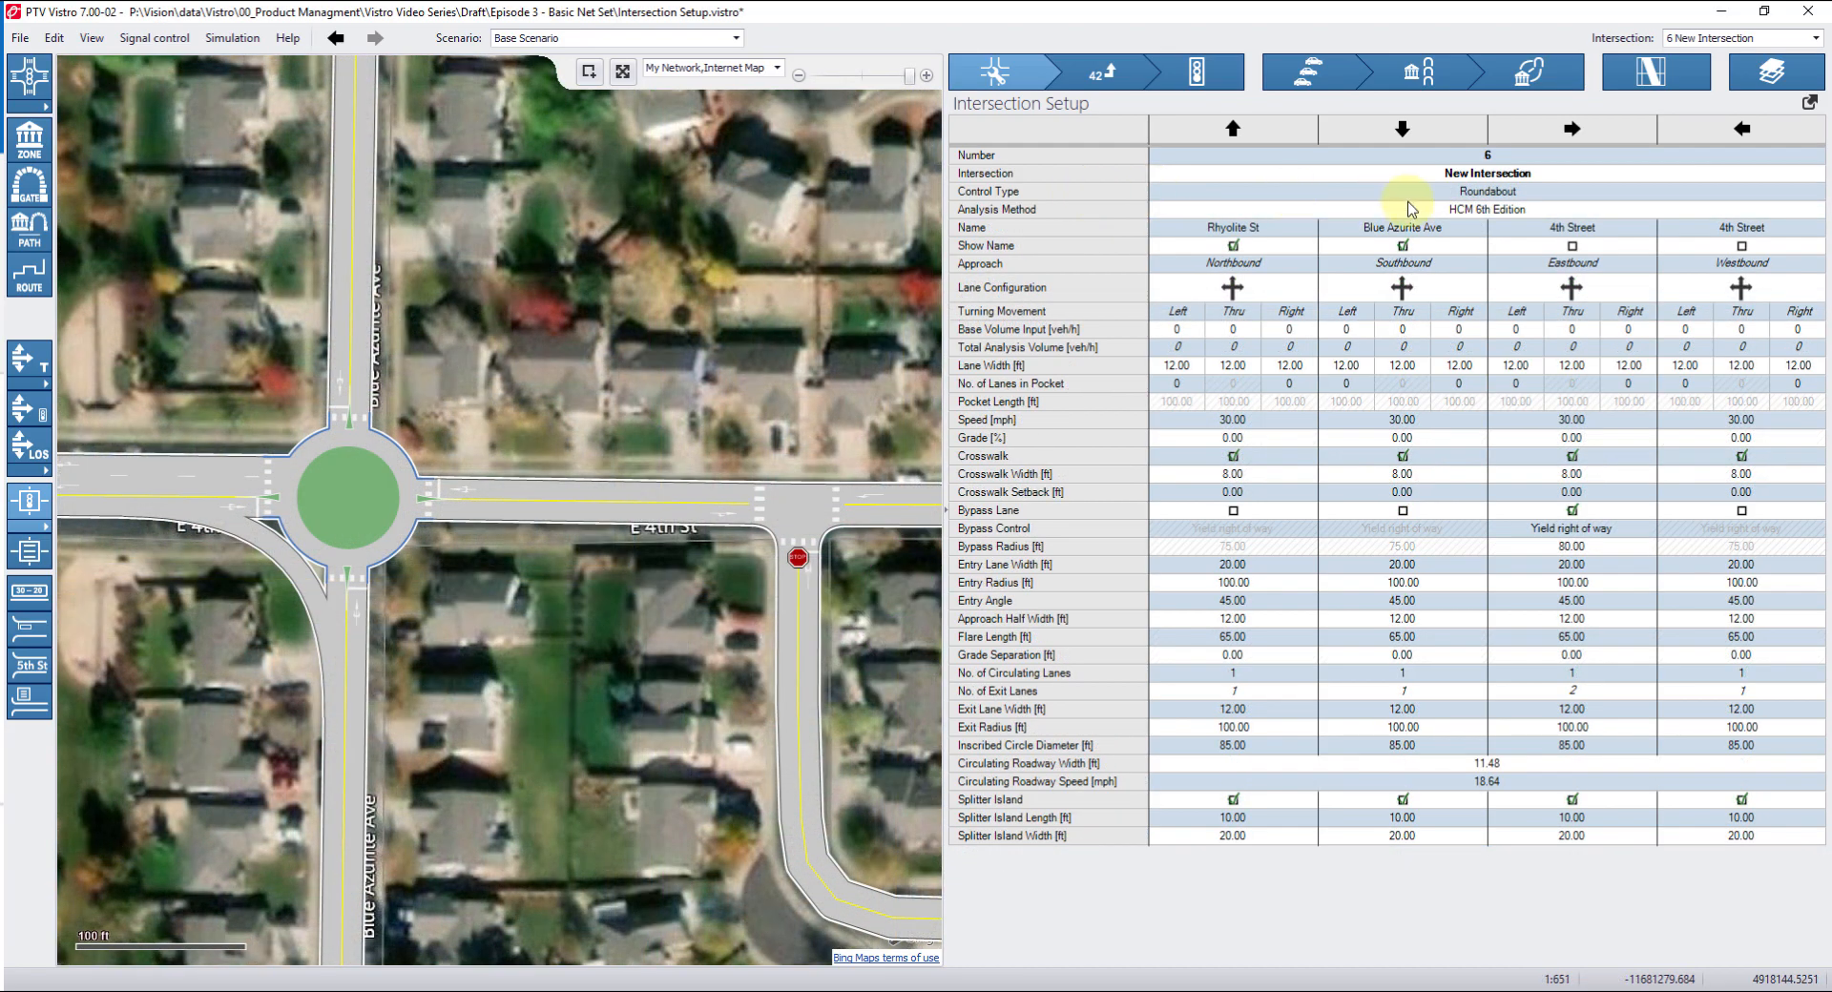
Check the Control Type and Analysis Method options for roundabout intersection 6, keeping HCM 6th Edition.
click(1466, 201)
click(1475, 241)
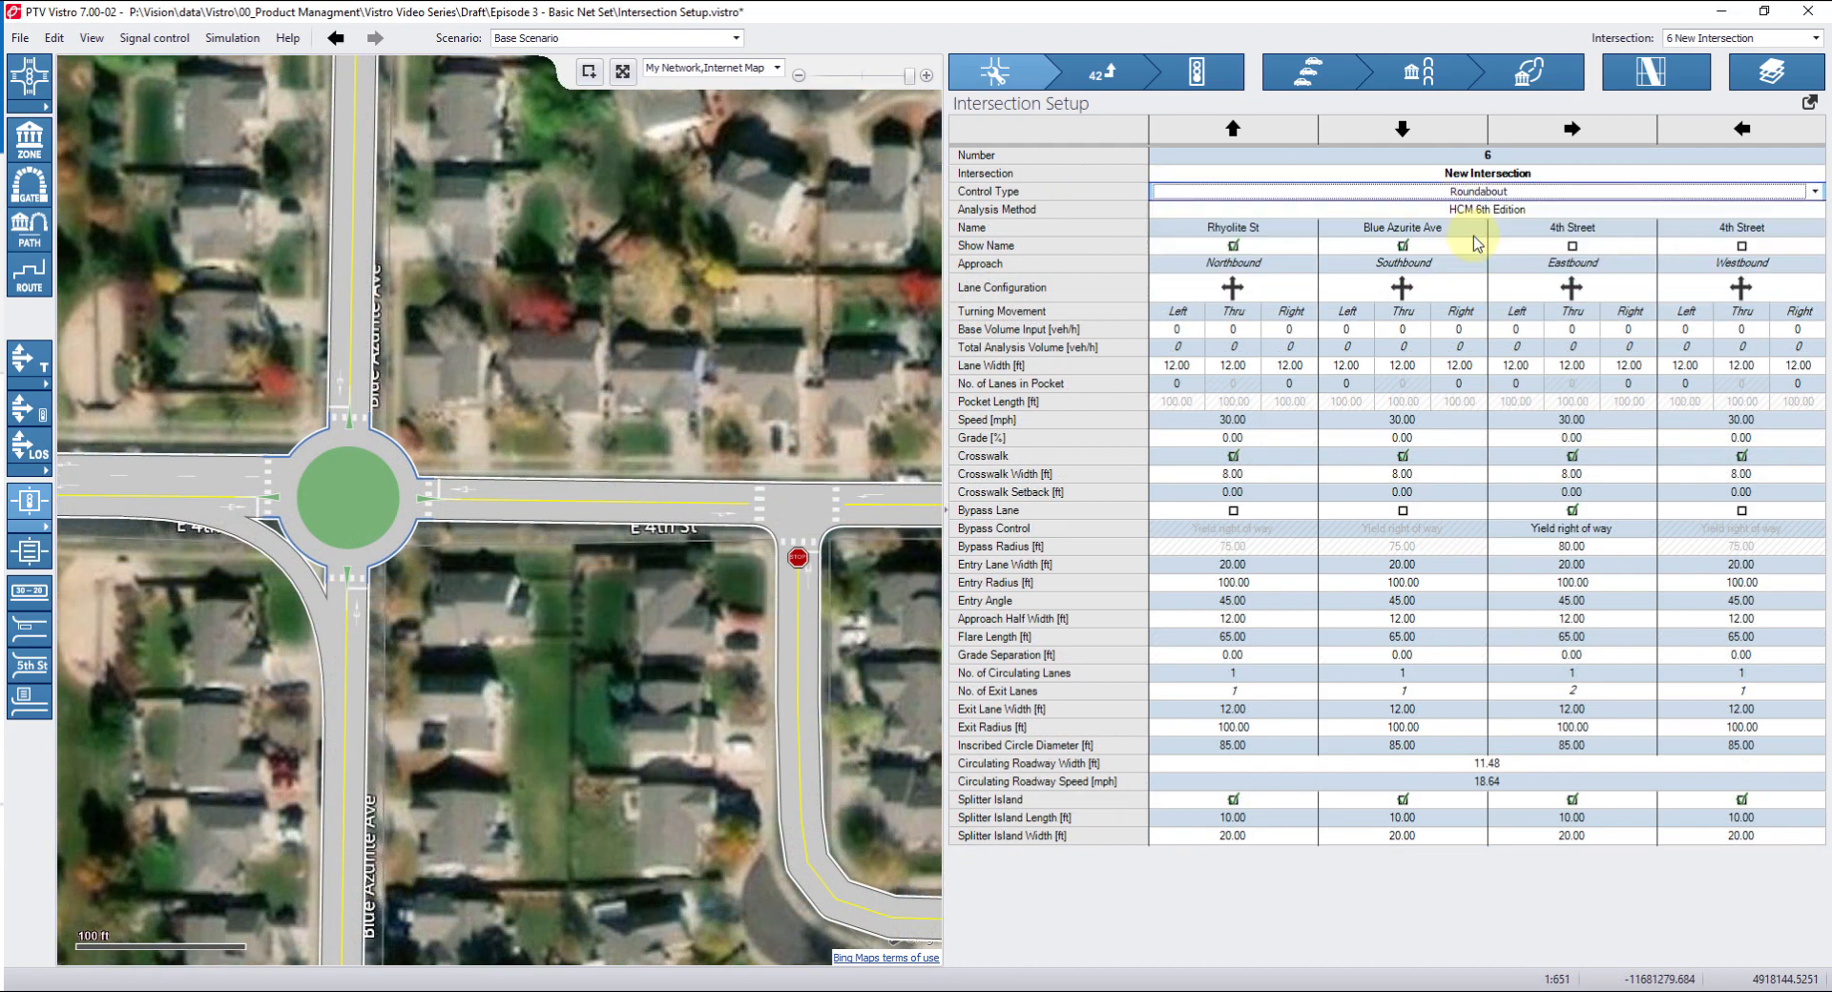
click(1483, 212)
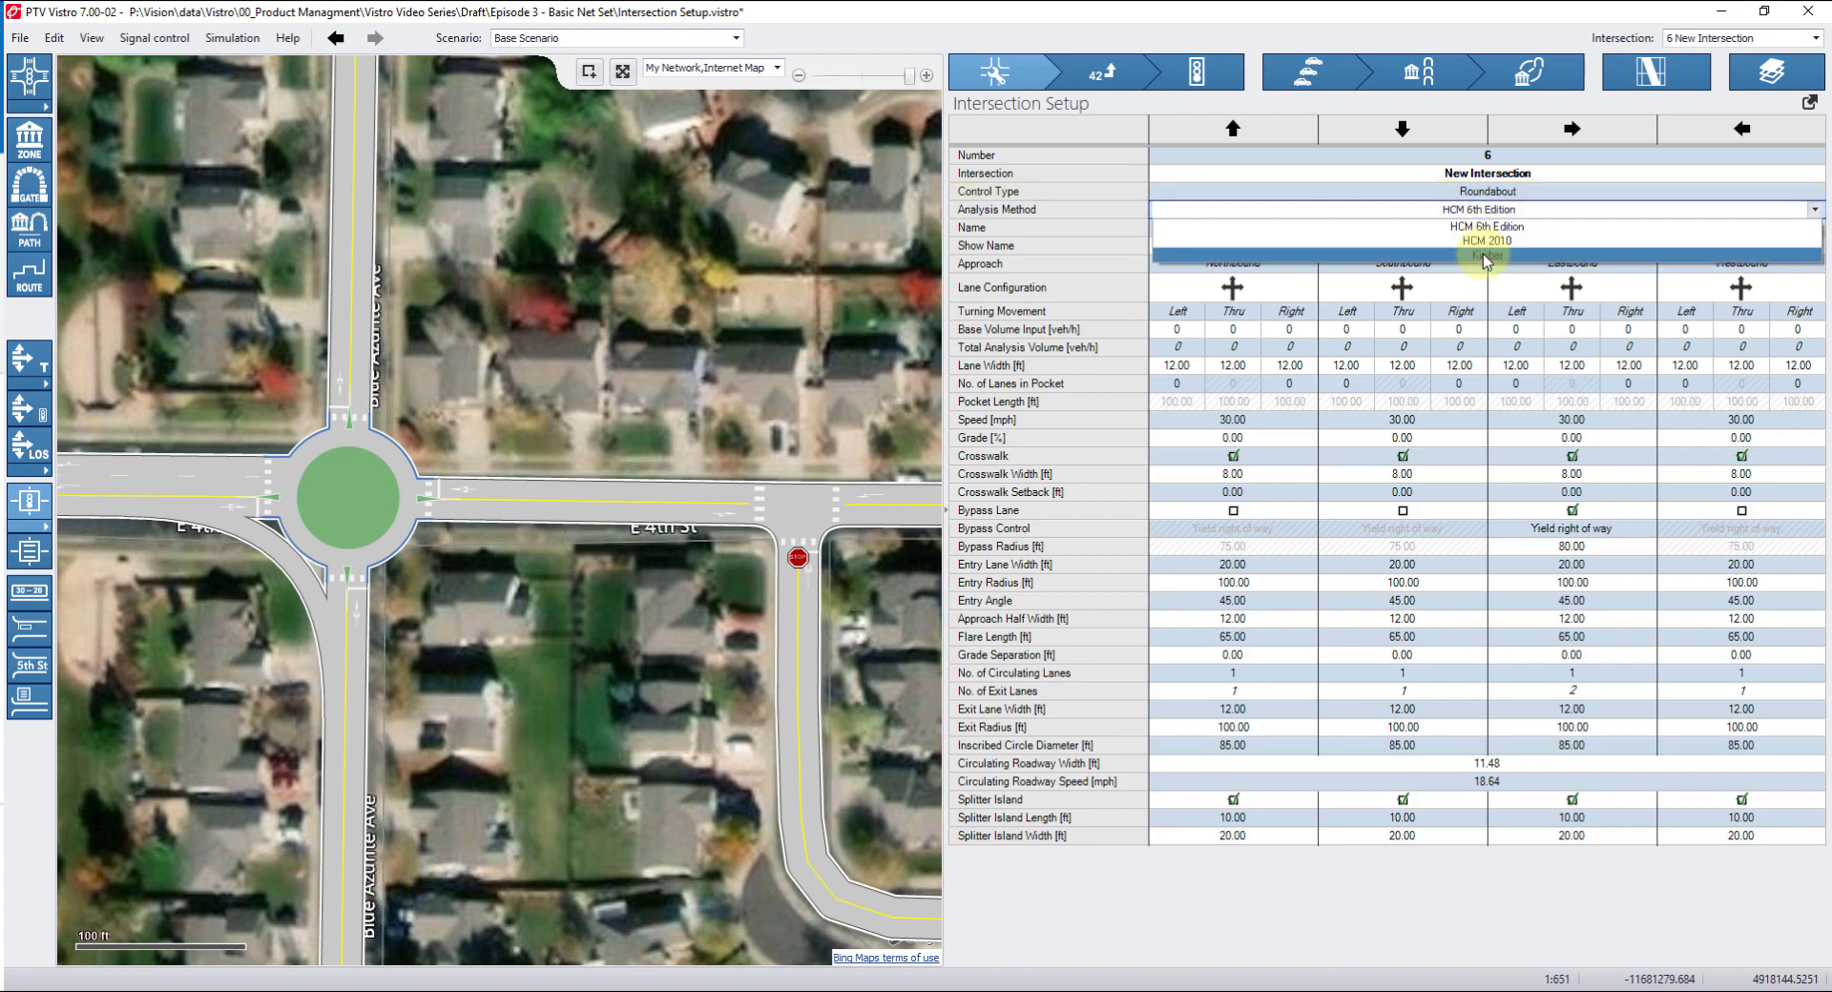
click(1487, 226)
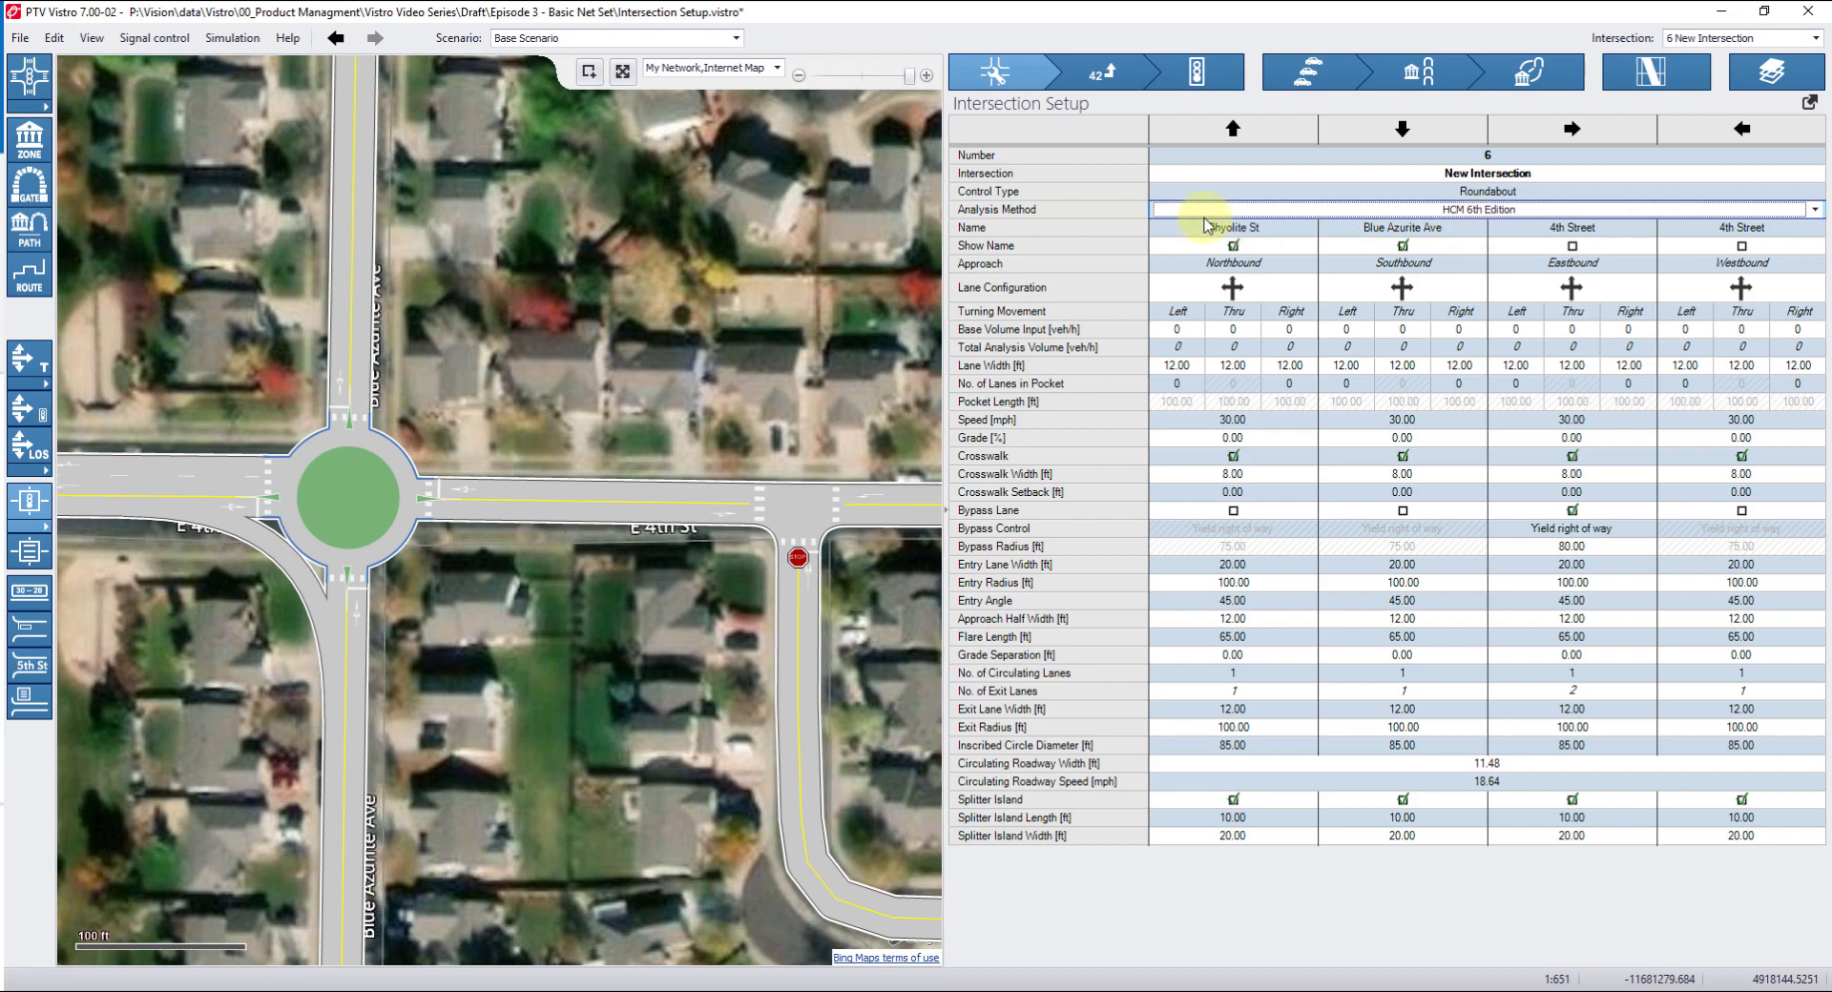